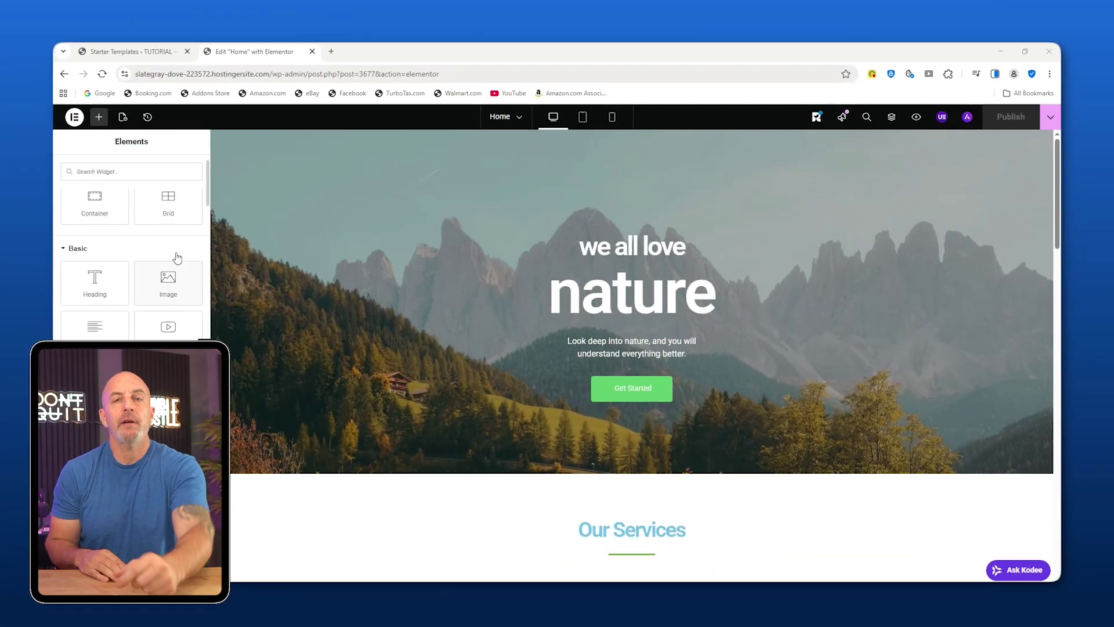
Step: Apply the SITESTARTERS coupon, cutting the hosting subtotal 10% to US$ 172.37
scroll(104, 236, up, 1)
scroll(109, 254, down, 1)
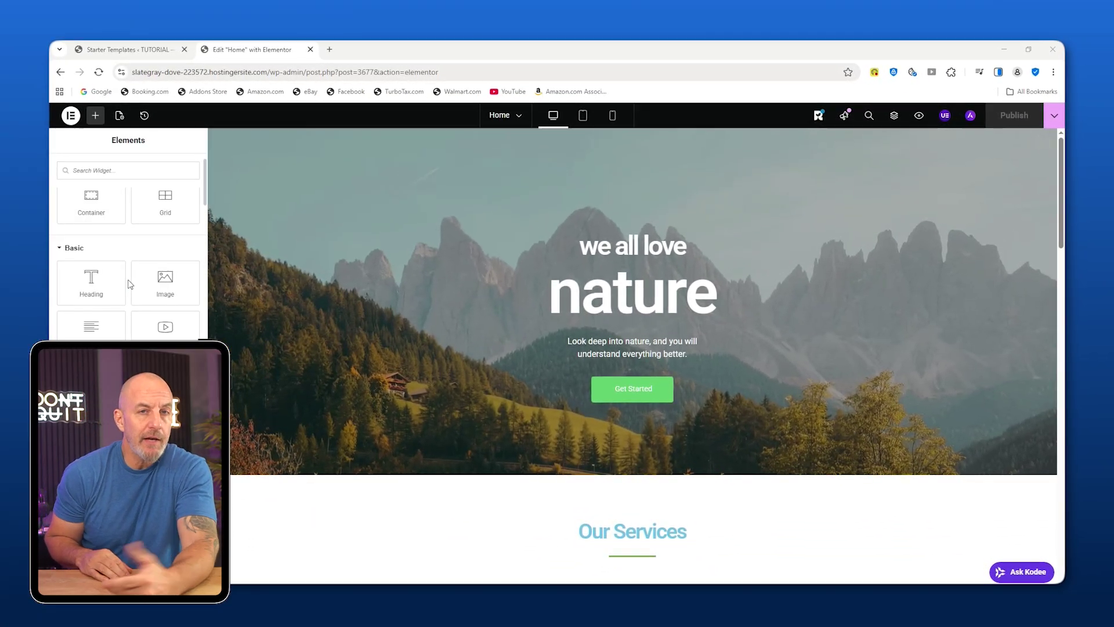
scroll(168, 290, down, 5)
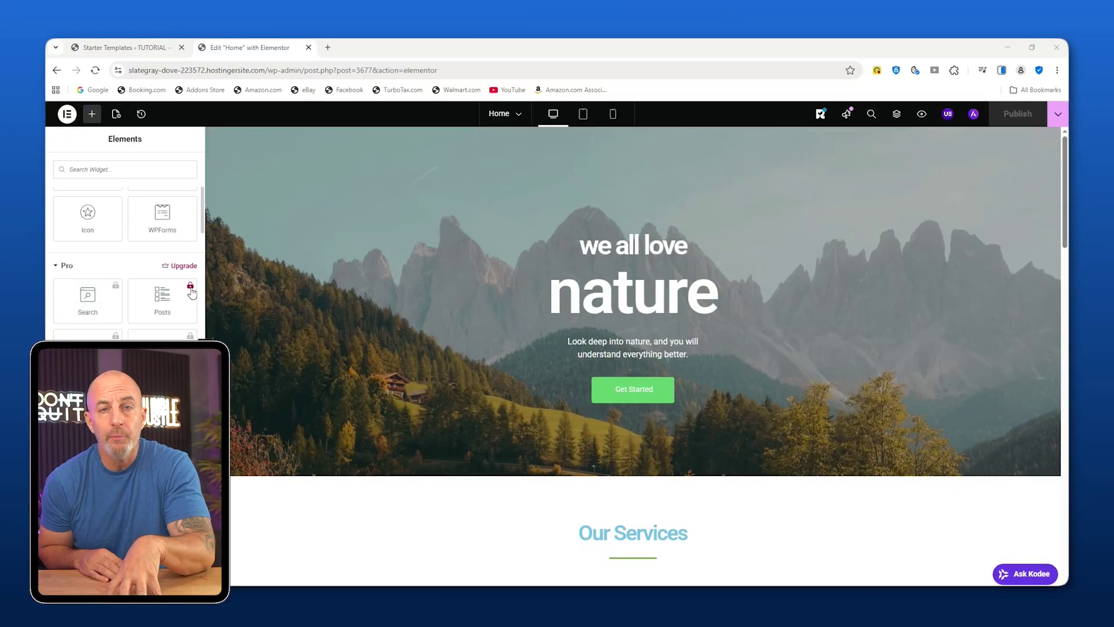
scroll(192, 293, up, 5)
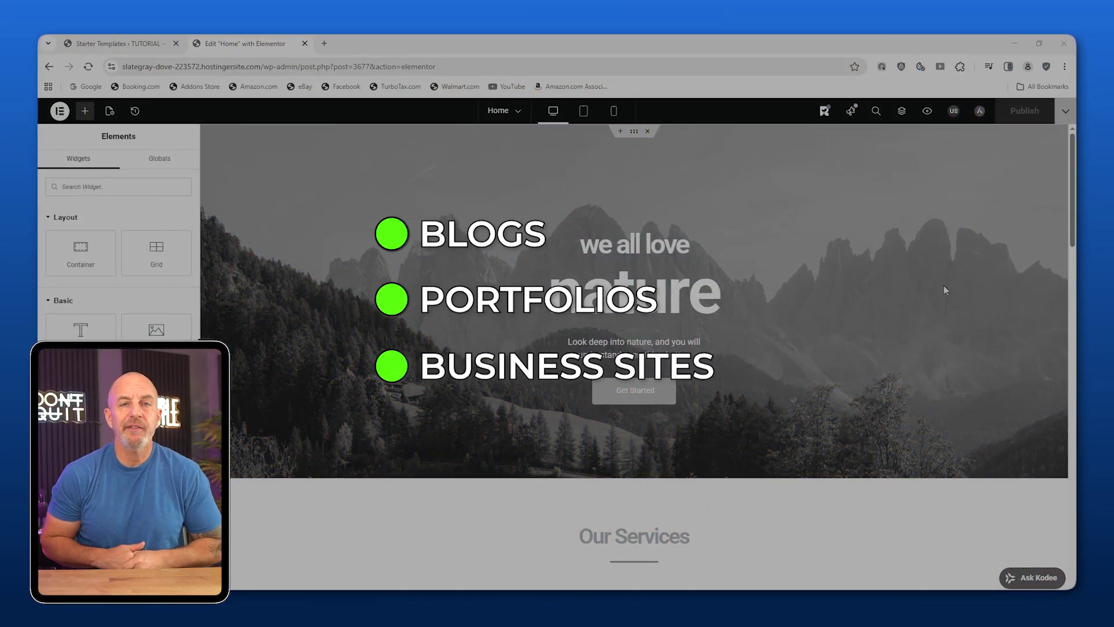
scroll(278, 244, down, 10)
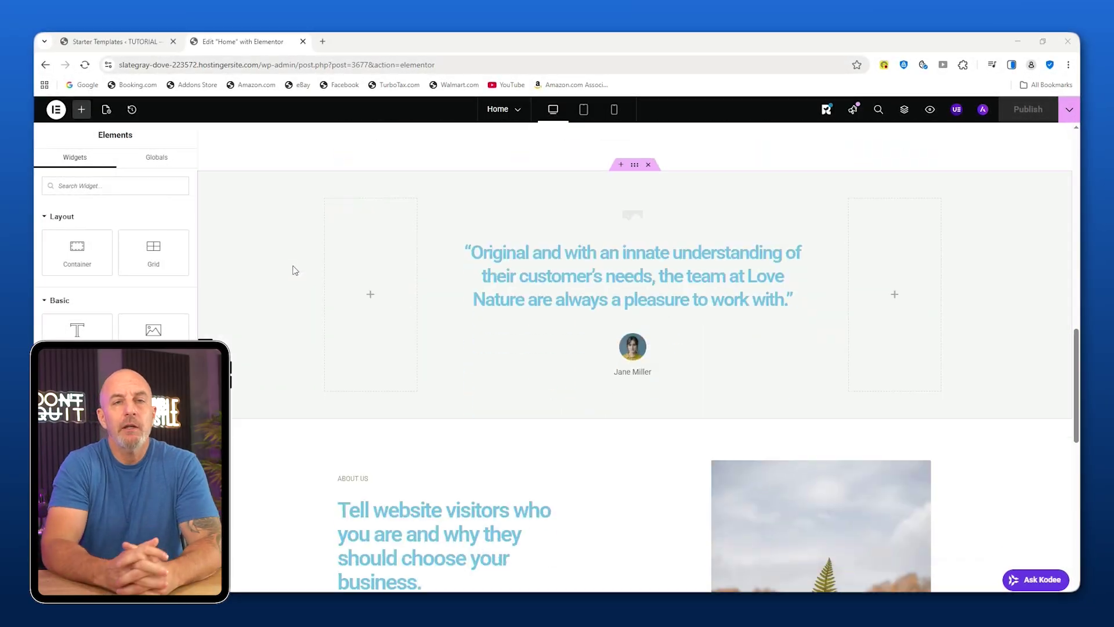
scroll(295, 270, down, 3)
scroll(313, 220, up, 15)
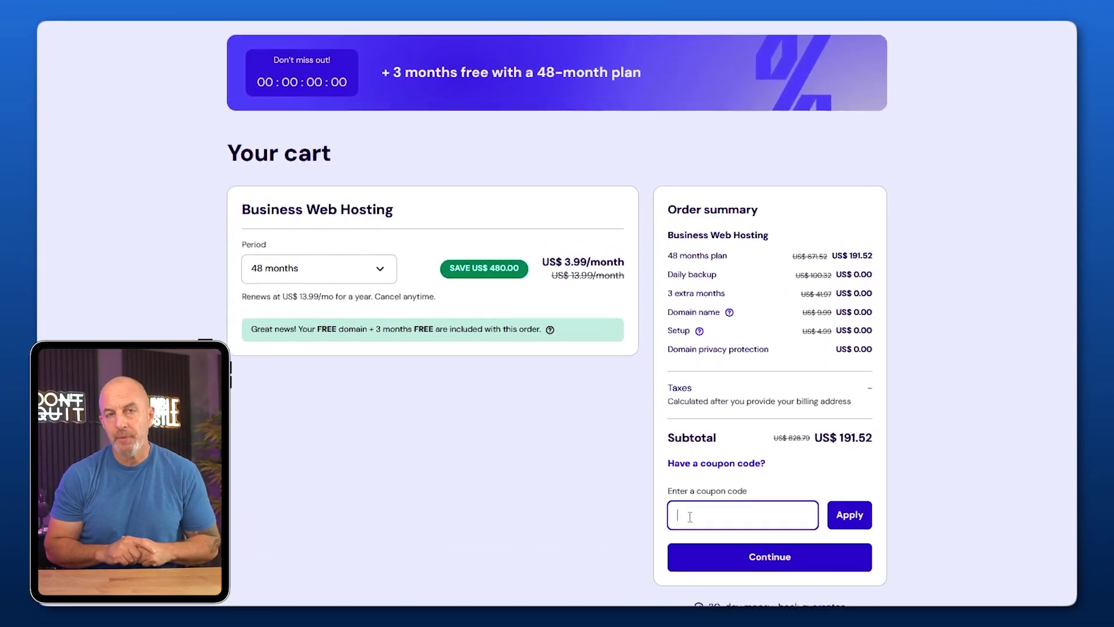
text(SITESTARTERS)
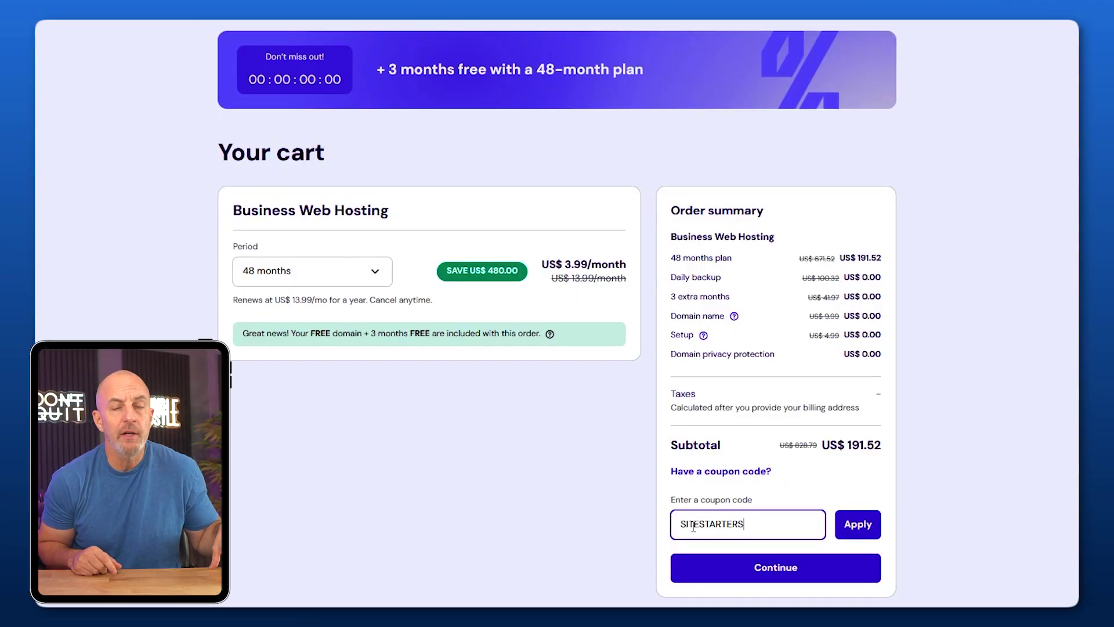
click(847, 525)
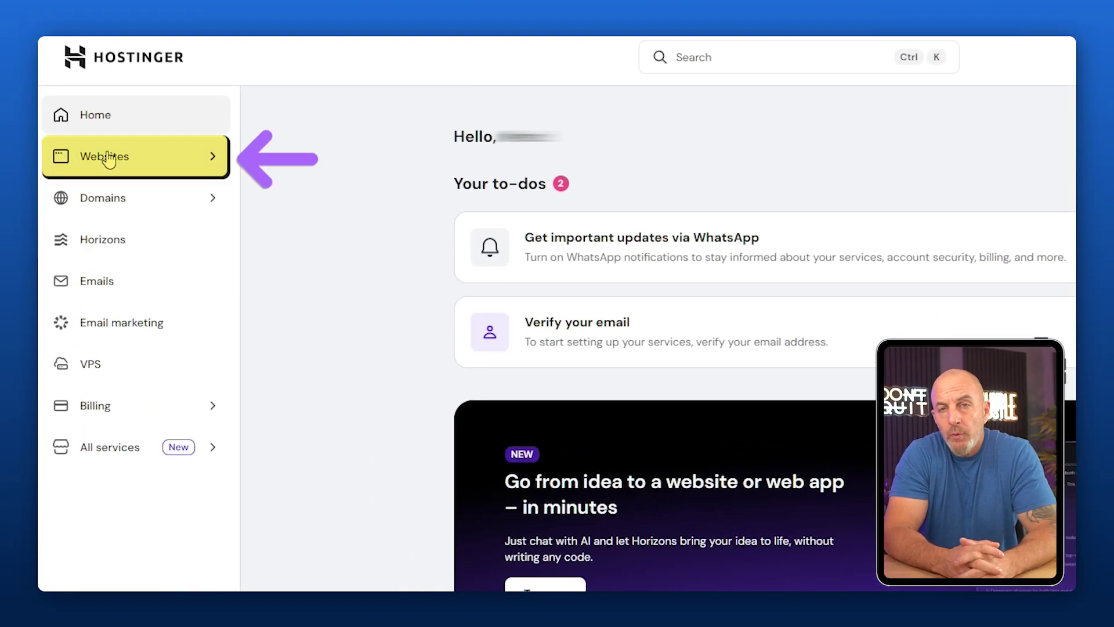
Step: Add a new WordPress website under Websites and continue past the admin login details
click(108, 160)
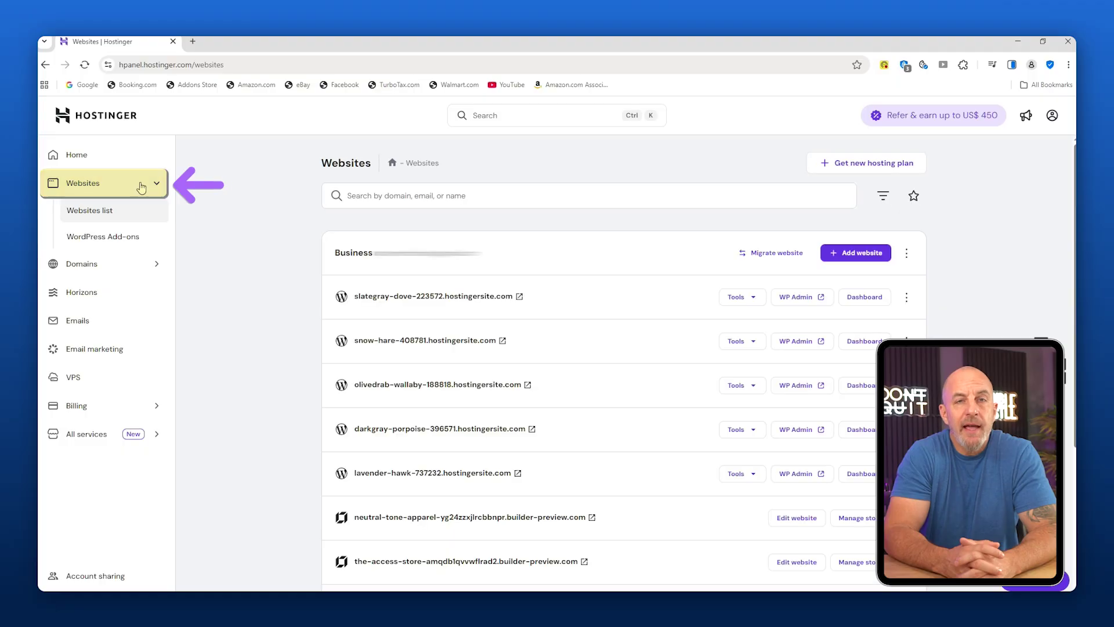
click(858, 256)
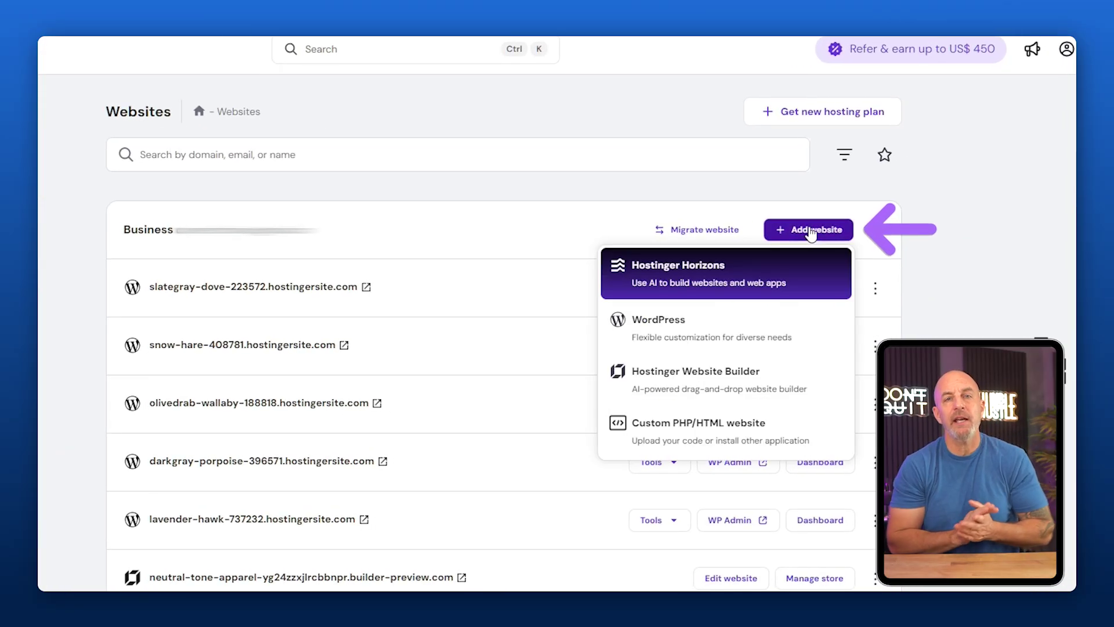
click(698, 335)
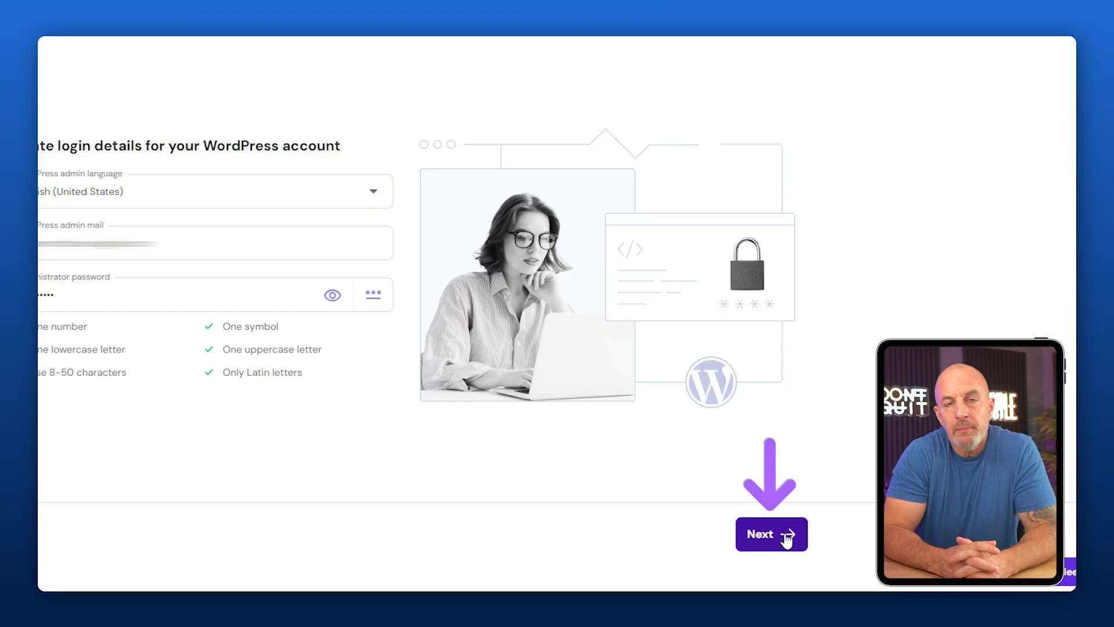
click(786, 538)
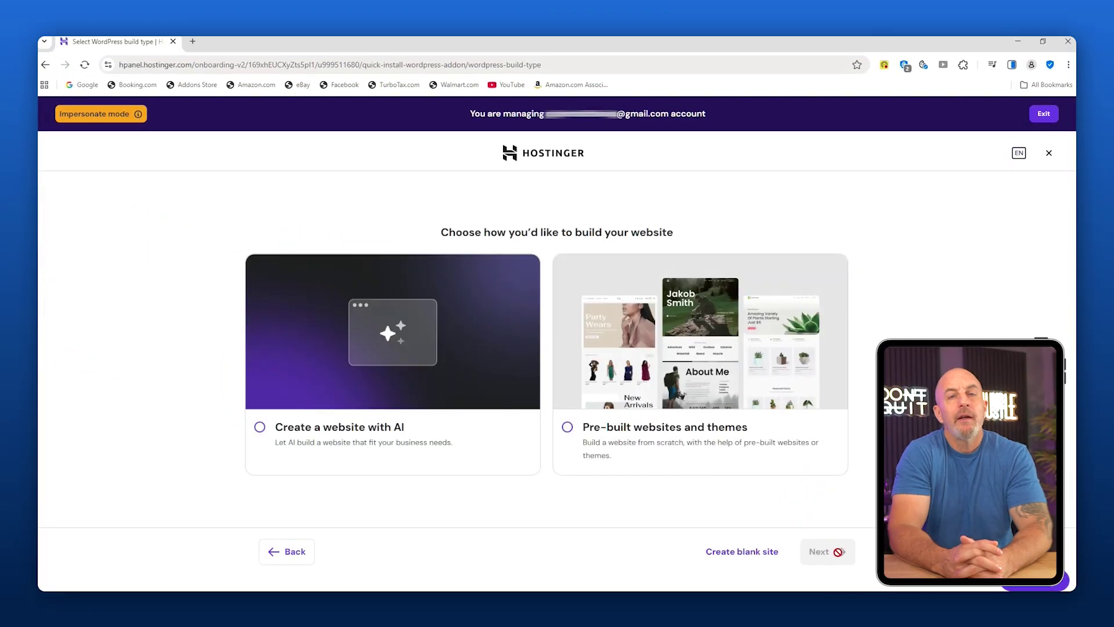
Step: Choose the Flavio Restaurant pre-built website as the site's starting template
click(633, 263)
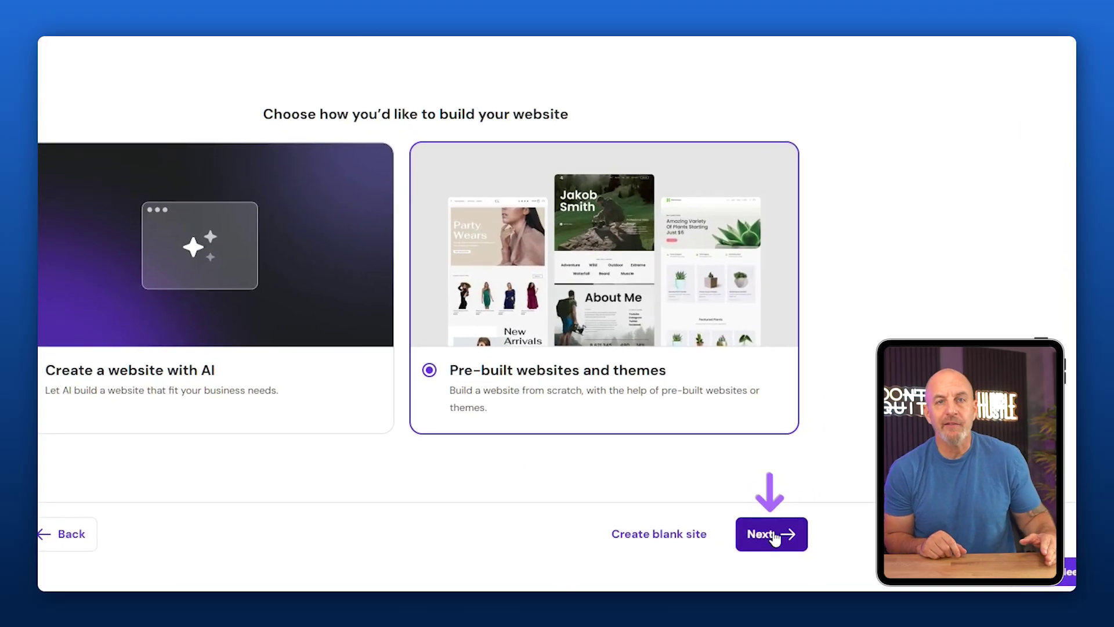
click(827, 551)
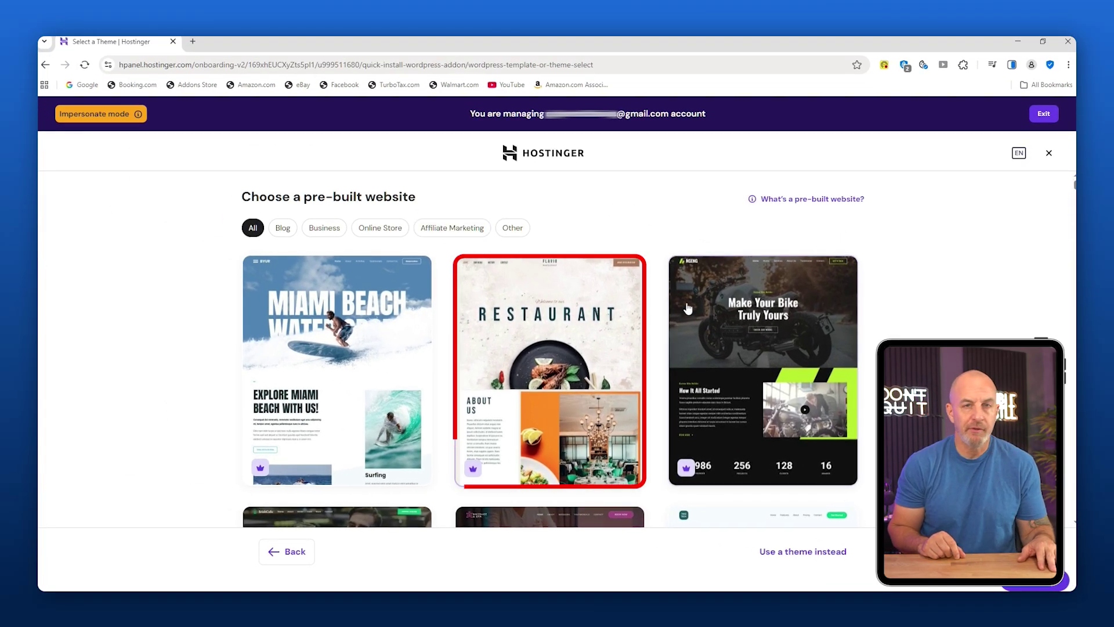
click(579, 318)
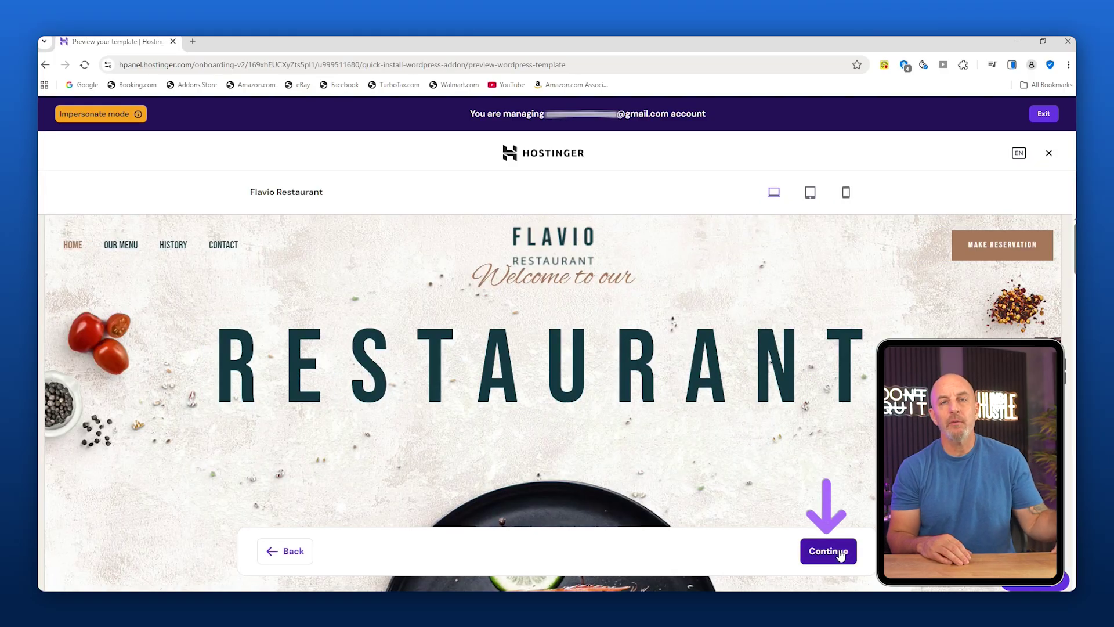
click(839, 553)
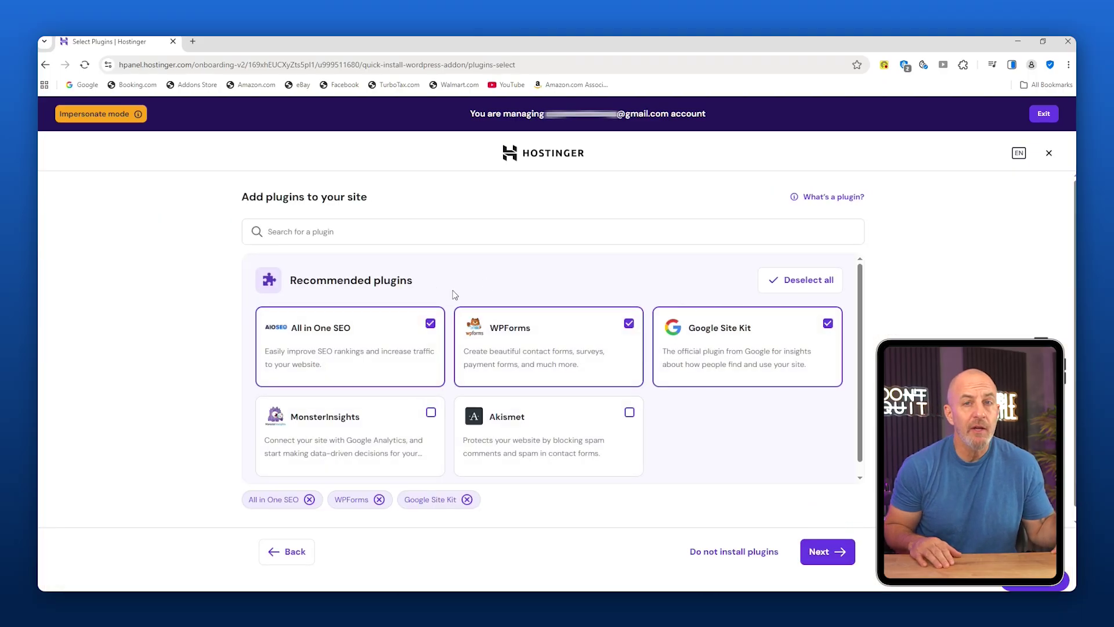
Step: Accept the recommended plugins and install the site on a temporary domain
scroll(454, 294, down, 1)
scroll(606, 282, up, 1)
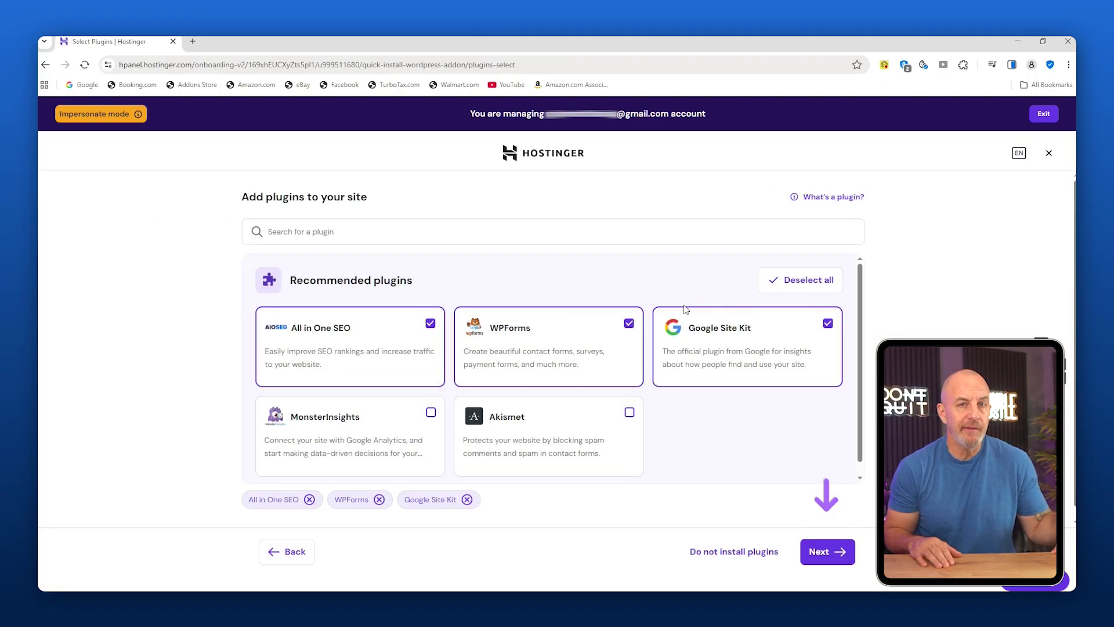
click(829, 543)
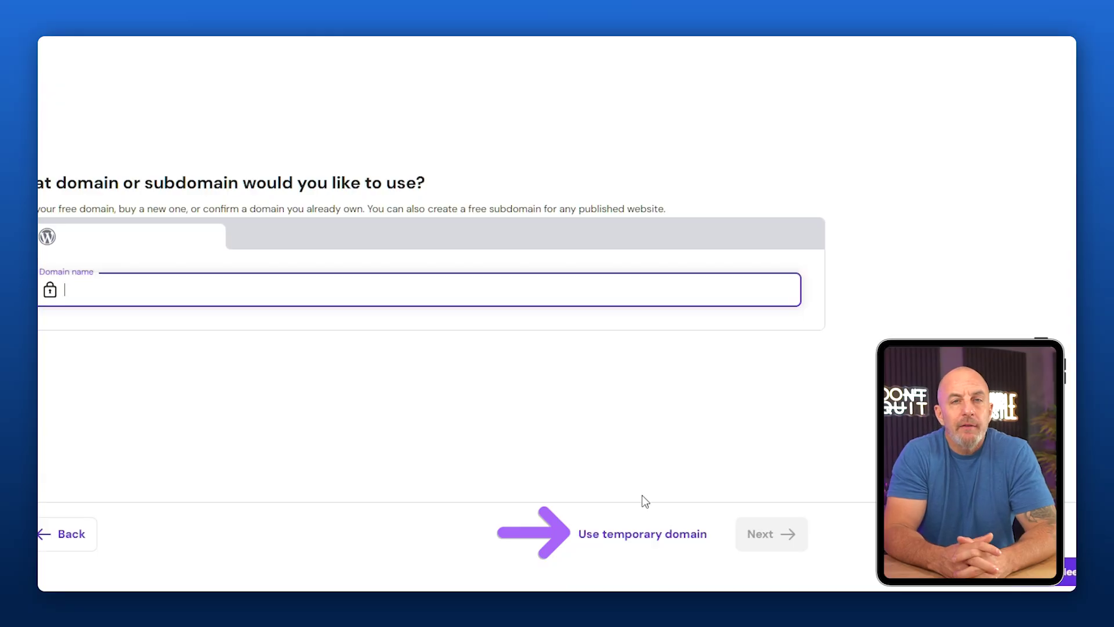
click(638, 534)
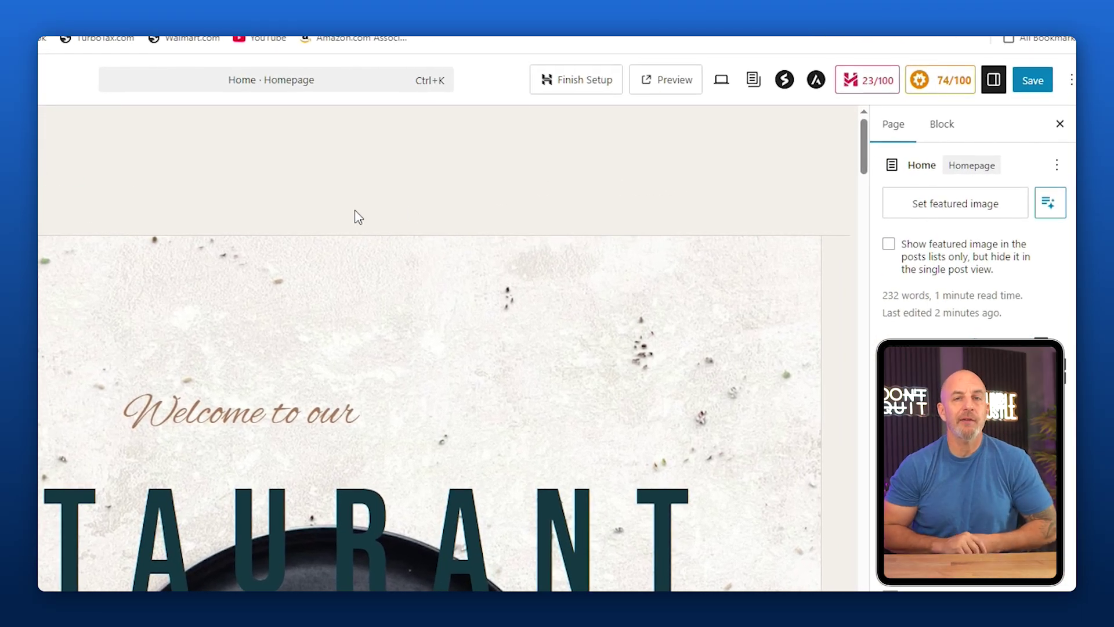
Step: Finish setup in the editor to reach the Hostinger Onboarding page in WordPress admin
click(570, 85)
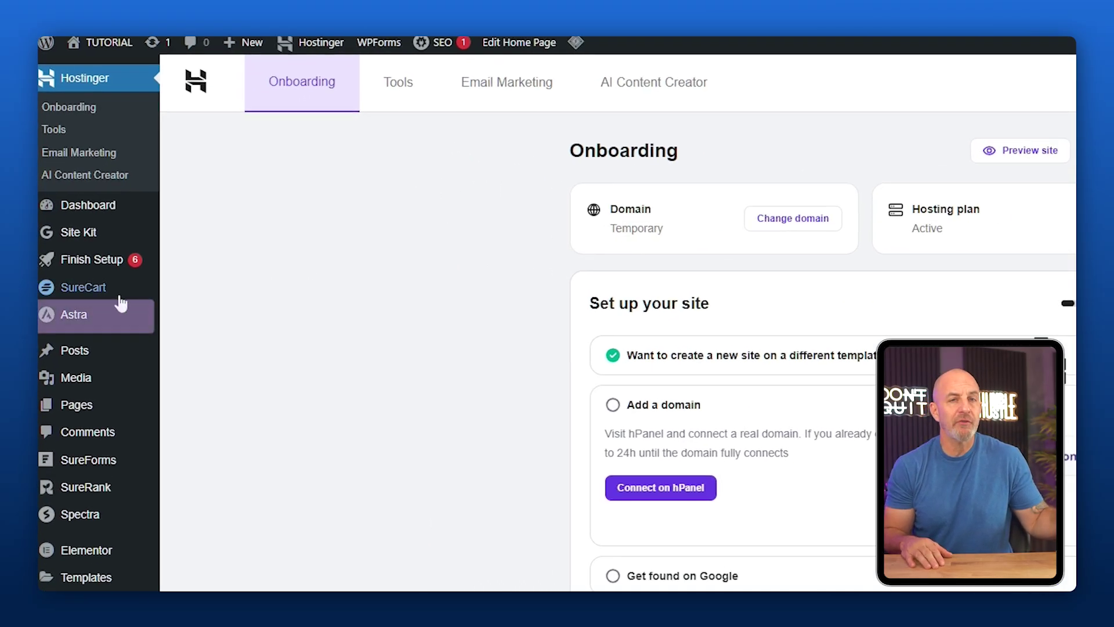
mouse_move(73, 314)
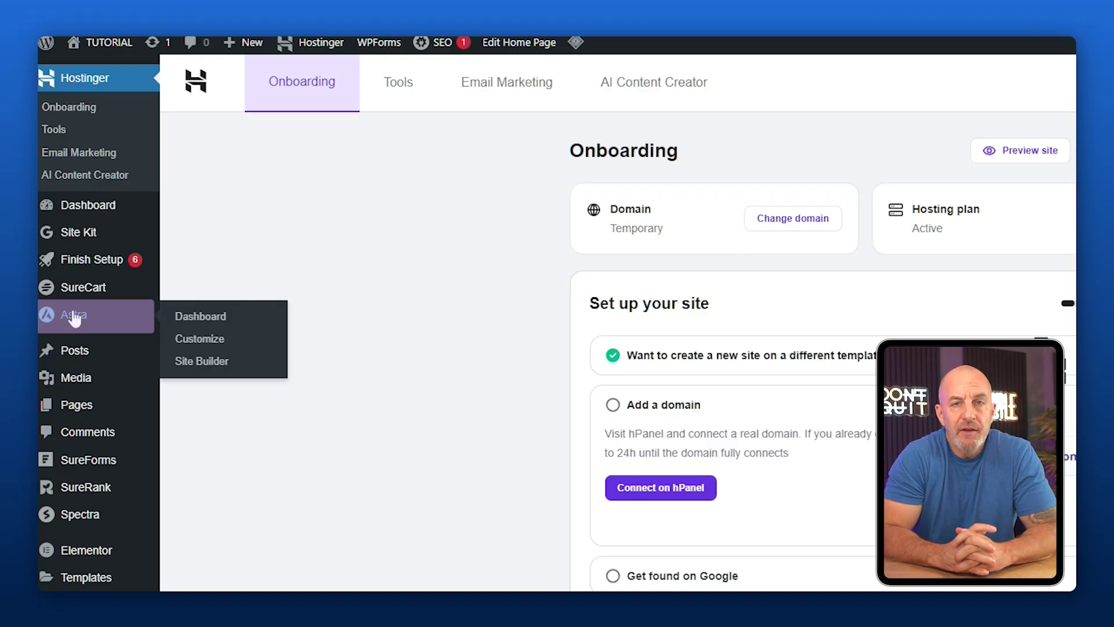
scroll(79, 278, down, 4)
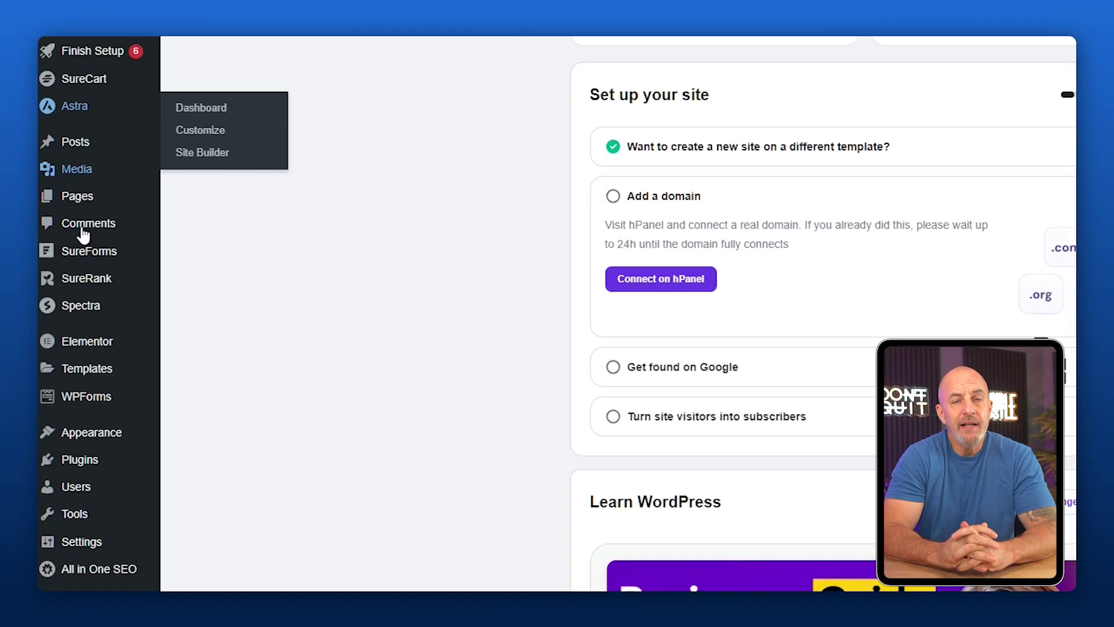
mouse_move(71, 464)
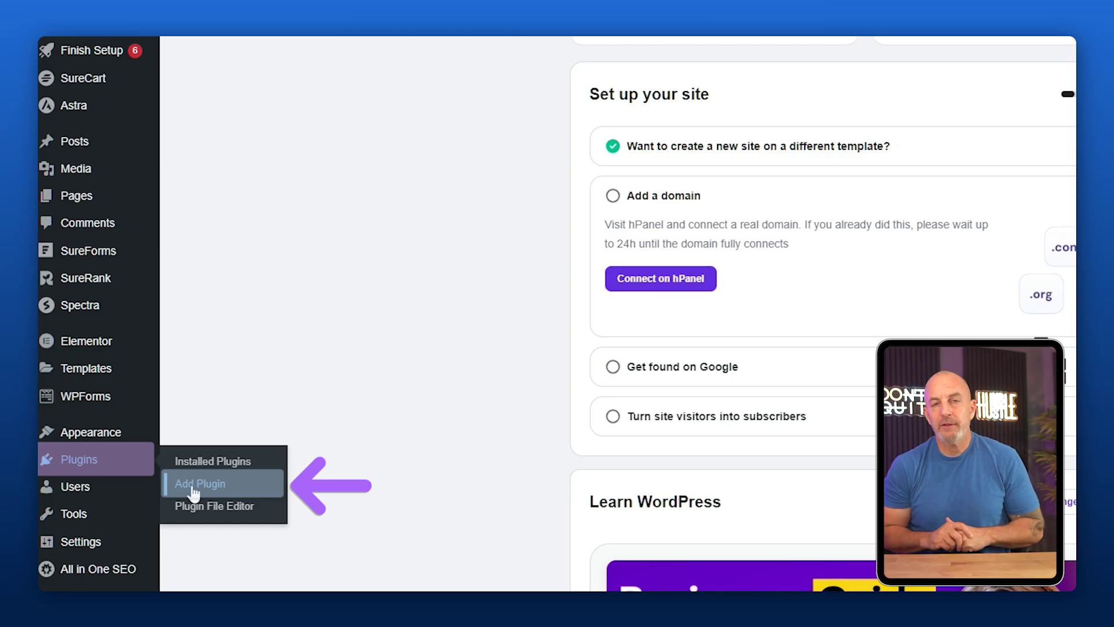
Step: Search the plugin directory for 'astra' on Add Plugins and browse the results
click(194, 492)
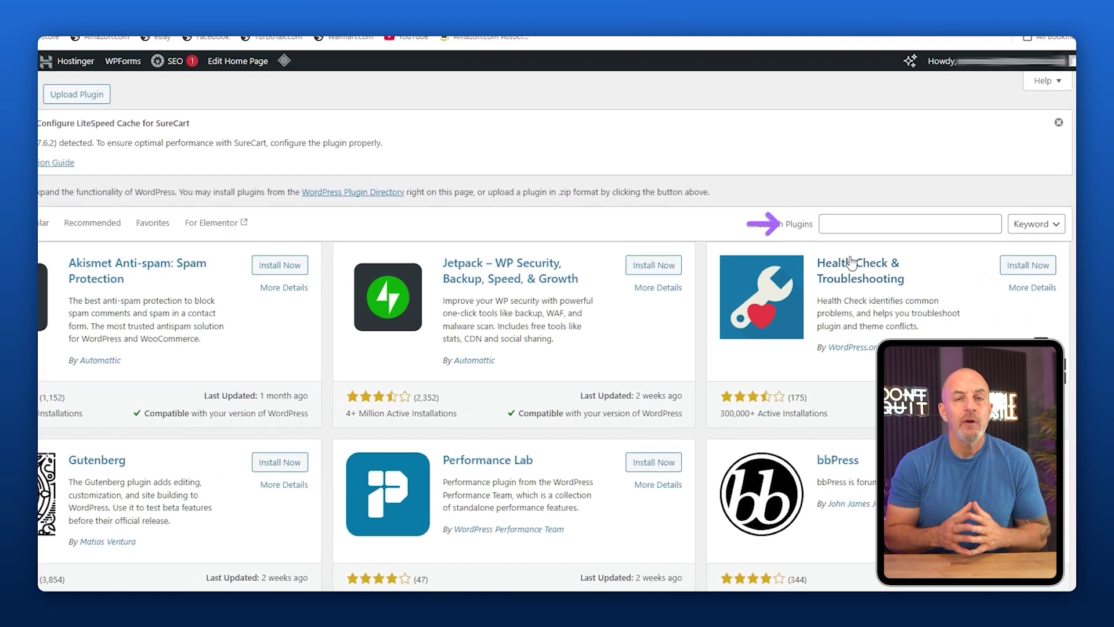
click(865, 224)
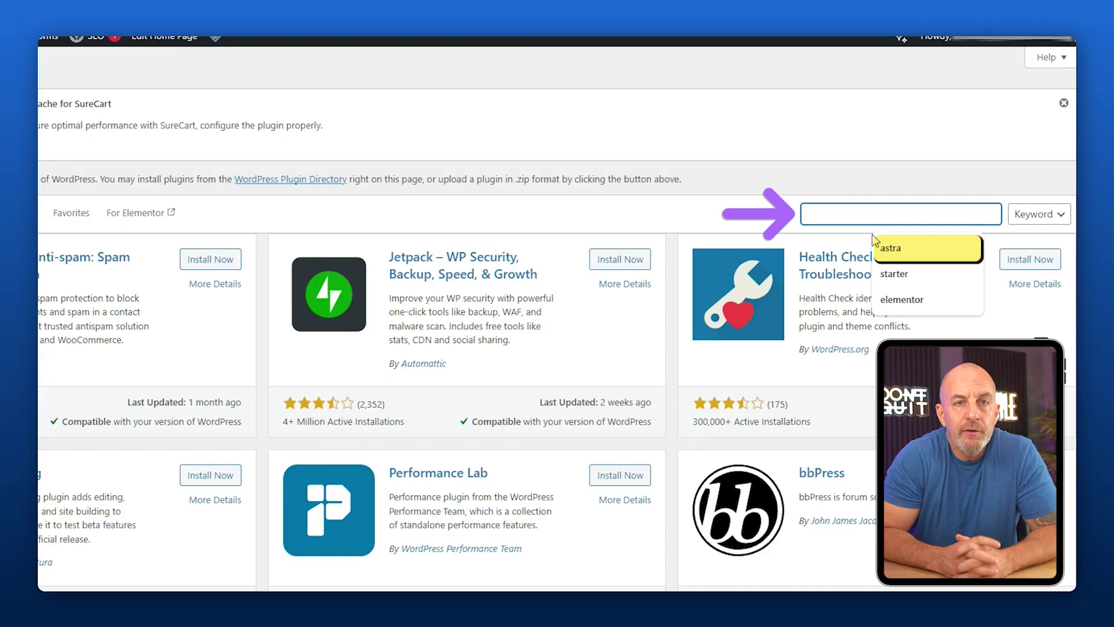
click(877, 246)
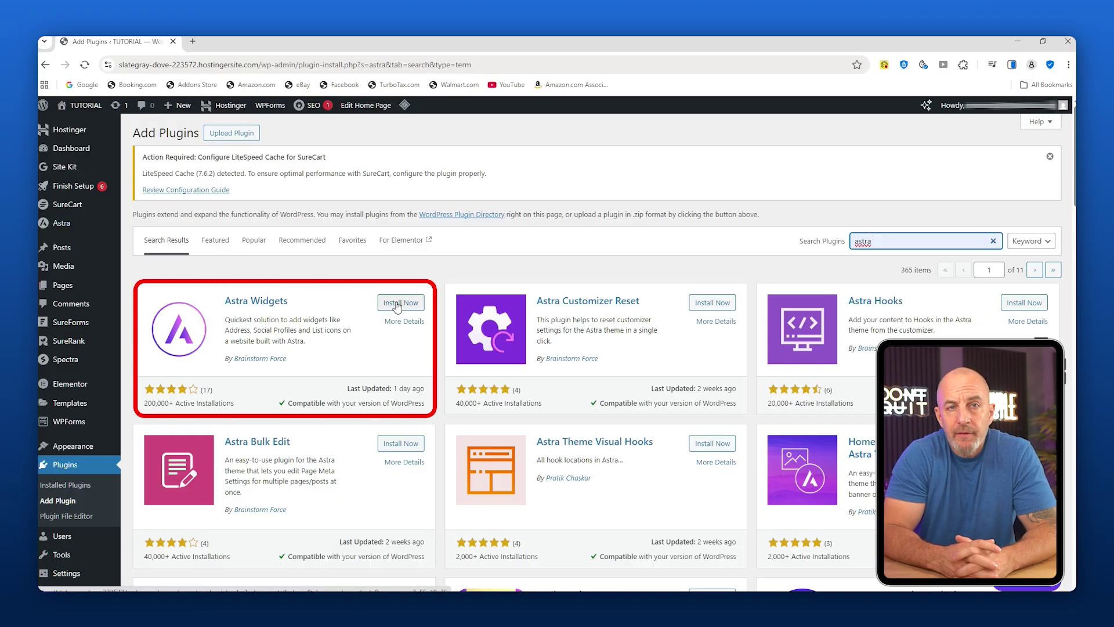
scroll(397, 305, down, 3)
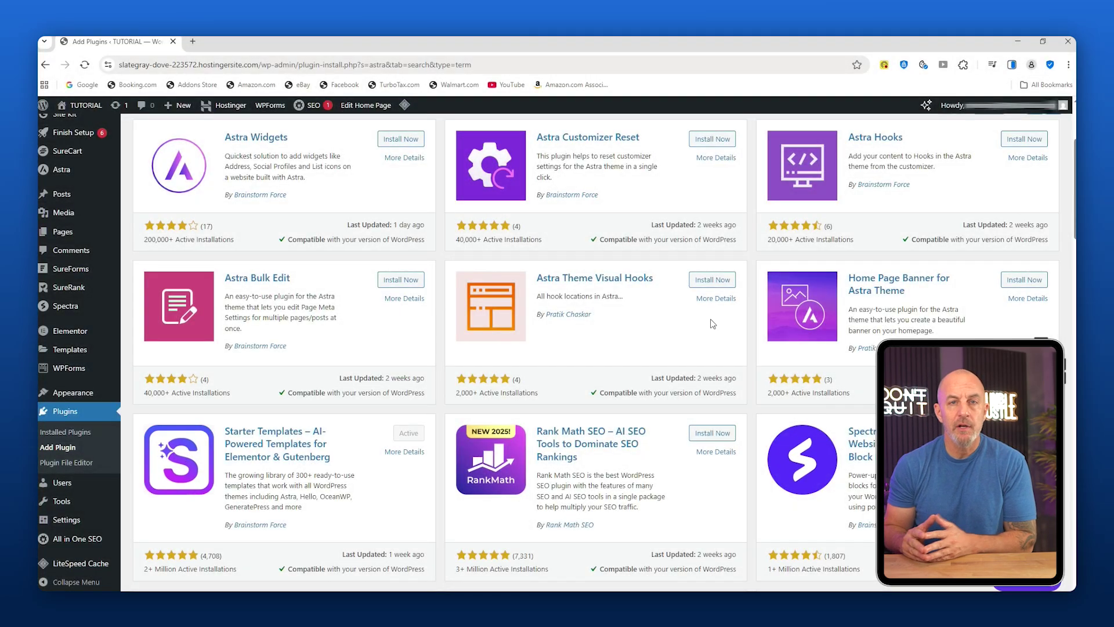
scroll(894, 178, up, 2)
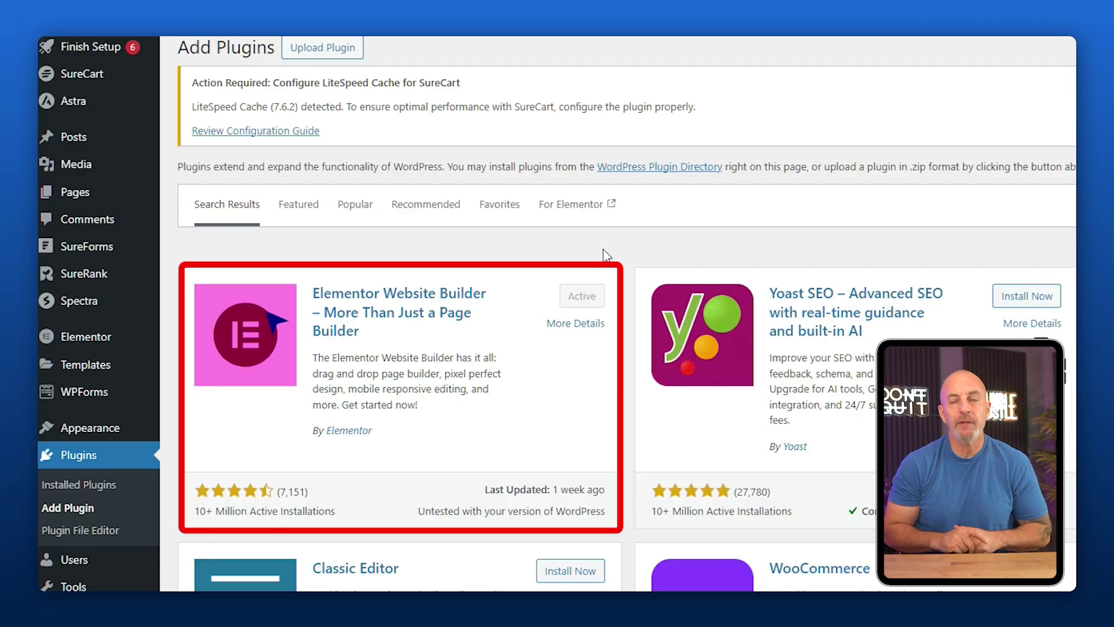
Step: Launch Starter Templates from Installed Plugins and choose the Earth template
click(94, 490)
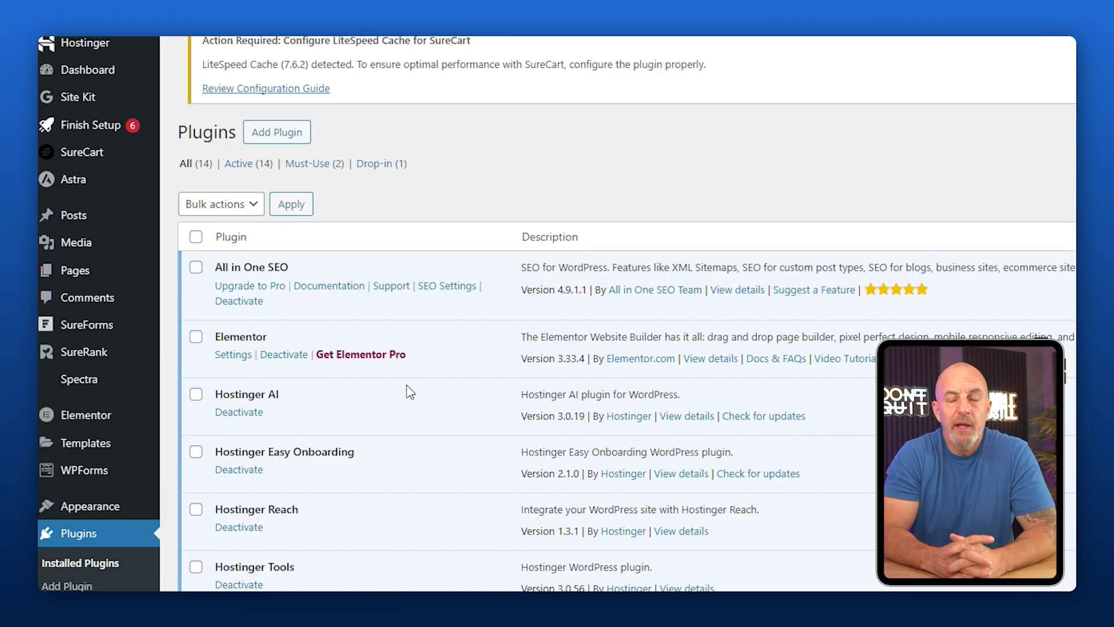
scroll(366, 364, down, 1)
scroll(367, 363, down, 6)
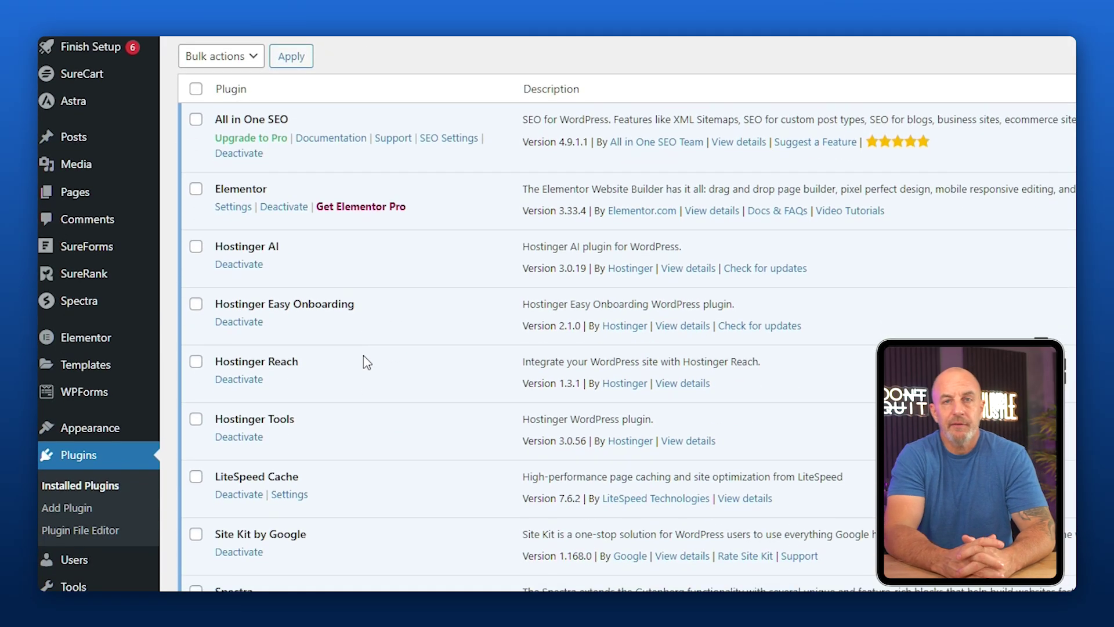
click(234, 427)
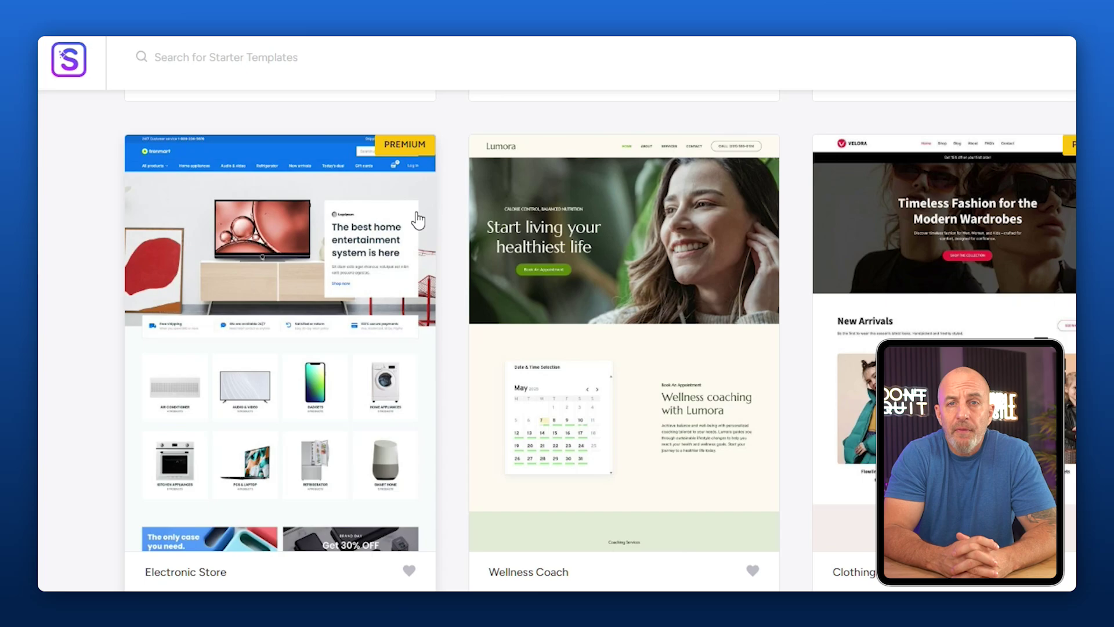
scroll(401, 155, down, 3)
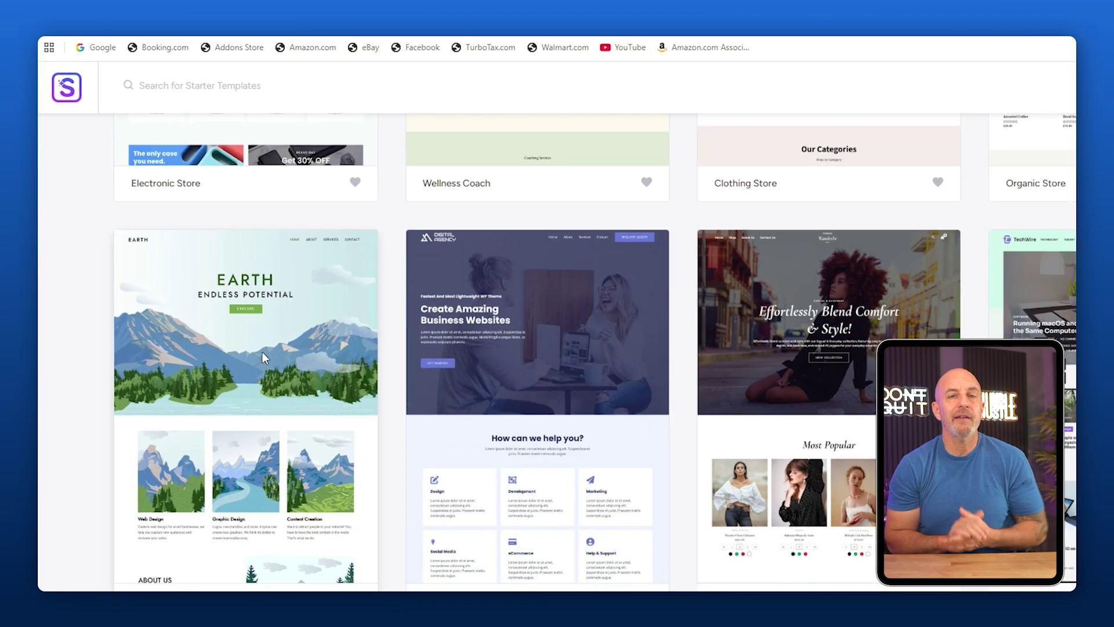
click(301, 380)
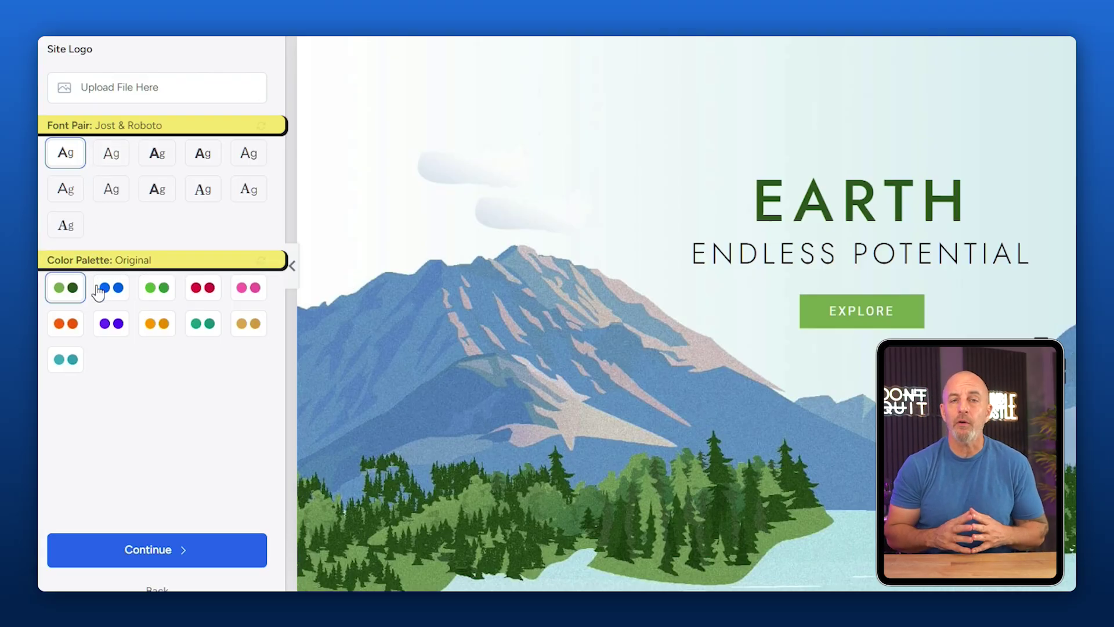
Step: Keep the Jost & Roboto fonts and Original palette, add eCommerce, and build keeping existing data
click(168, 550)
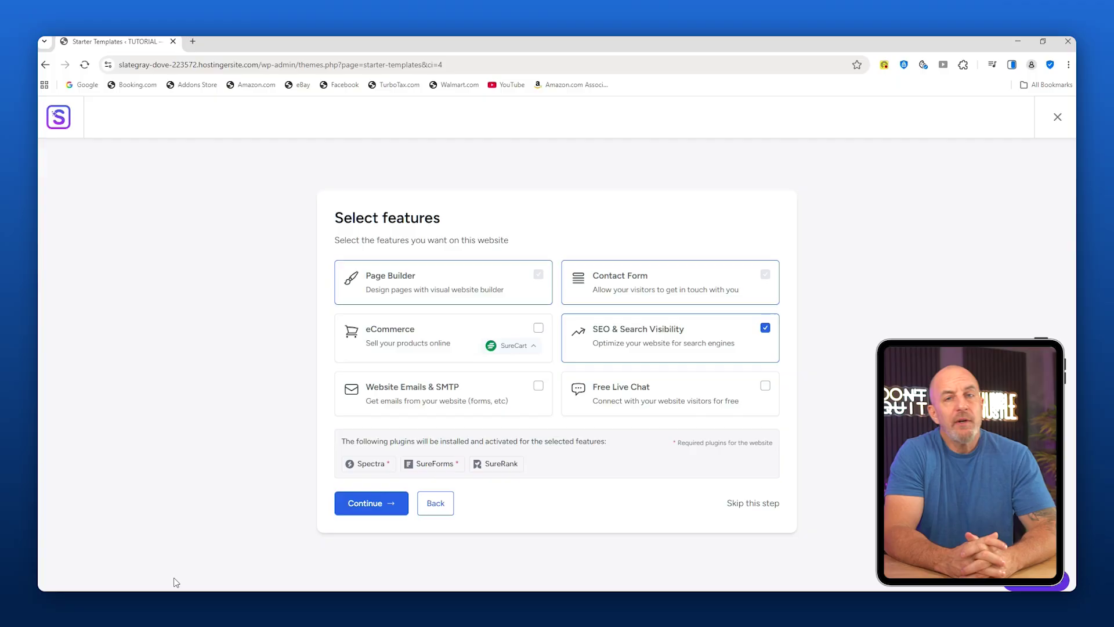
click(538, 329)
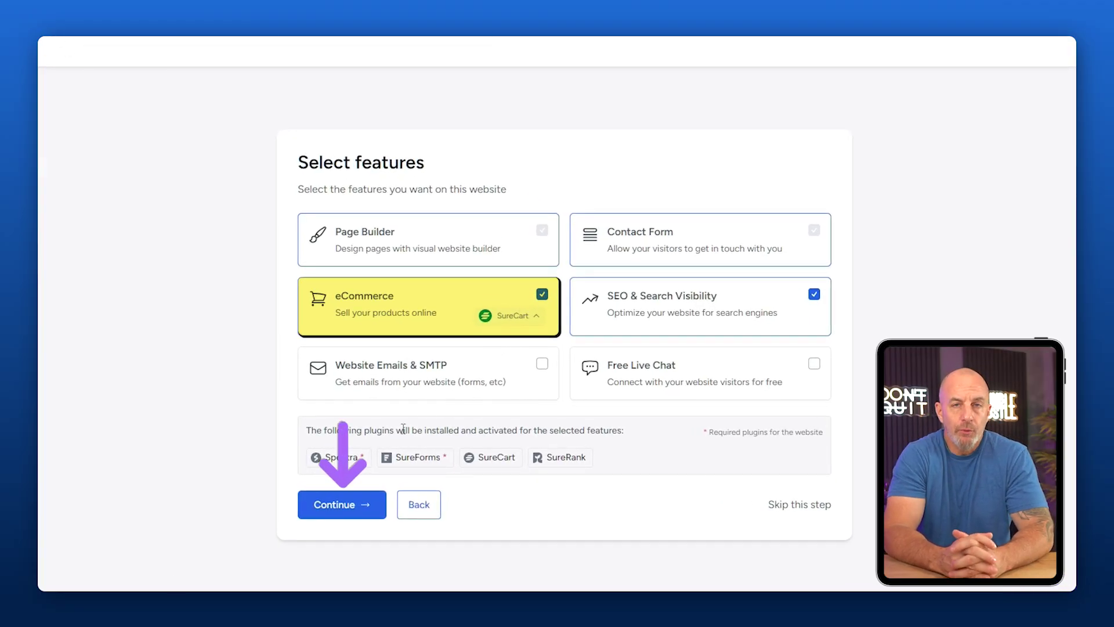
click(347, 506)
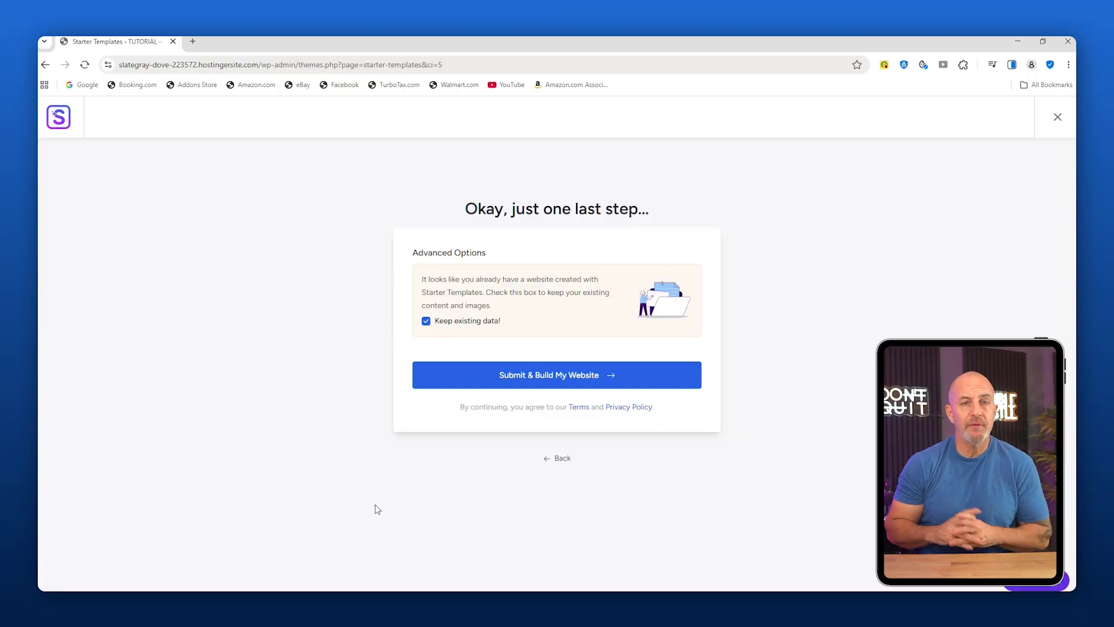
click(535, 383)
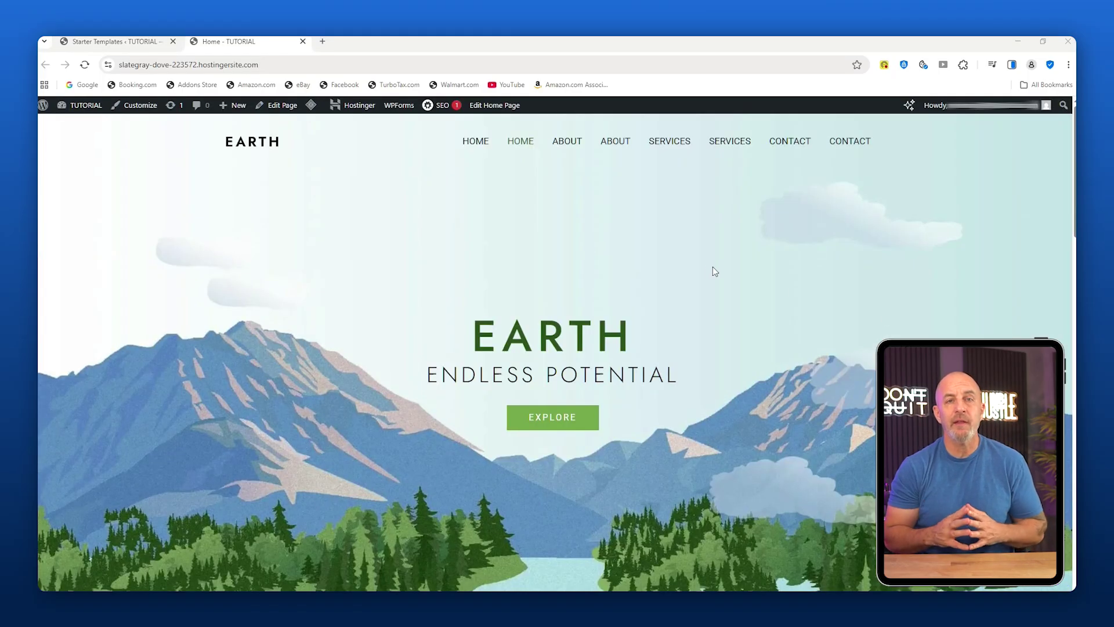
Step: Scroll down the new Earth homepage past the services to About Us, then back up
scroll(649, 250, down, 8)
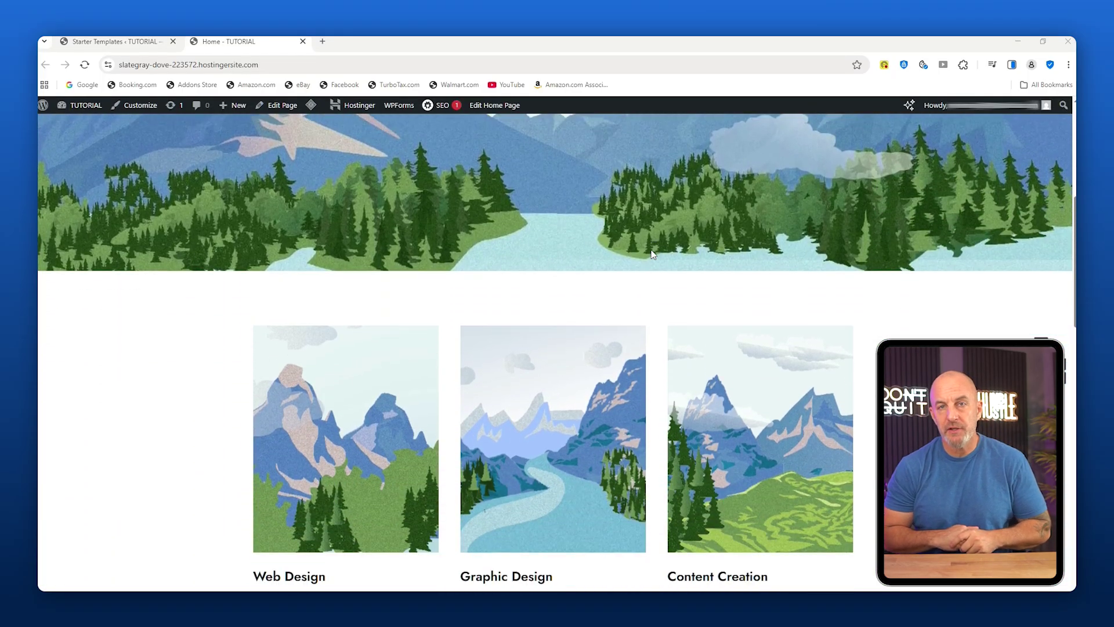
scroll(653, 253, down, 5)
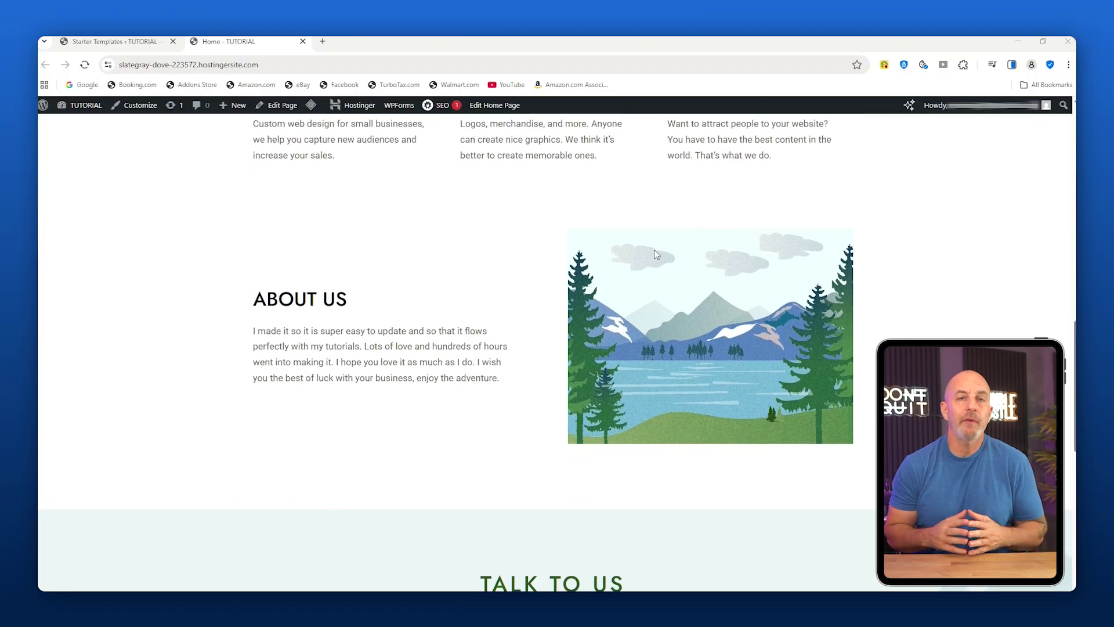
scroll(656, 254, up, 13)
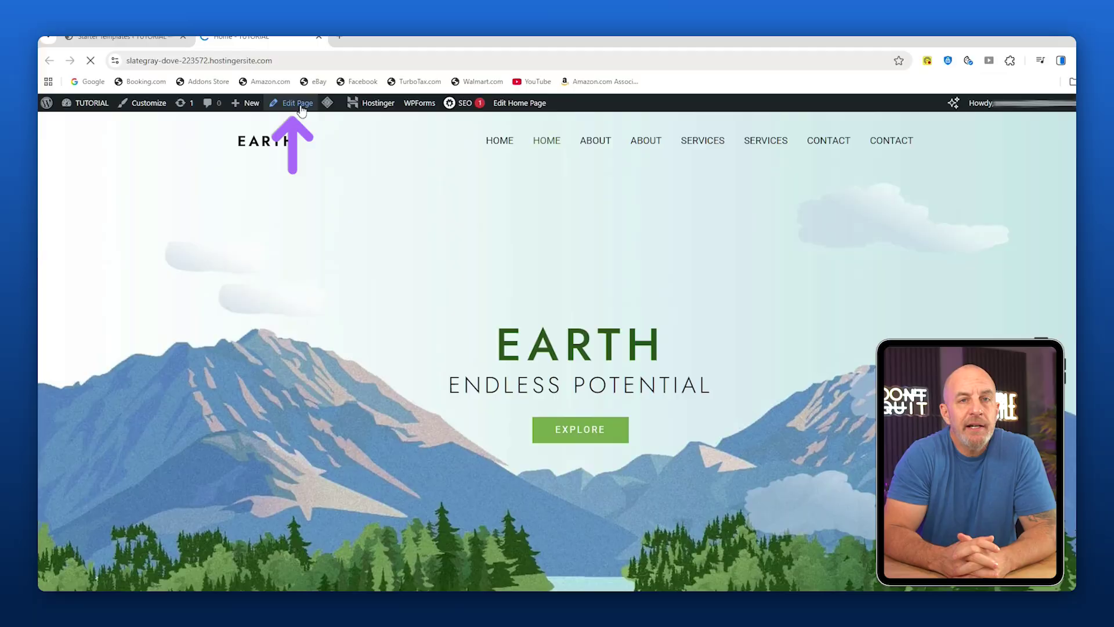
Step: Open the Home page in the block editor, then switch it to Elementor
click(401, 79)
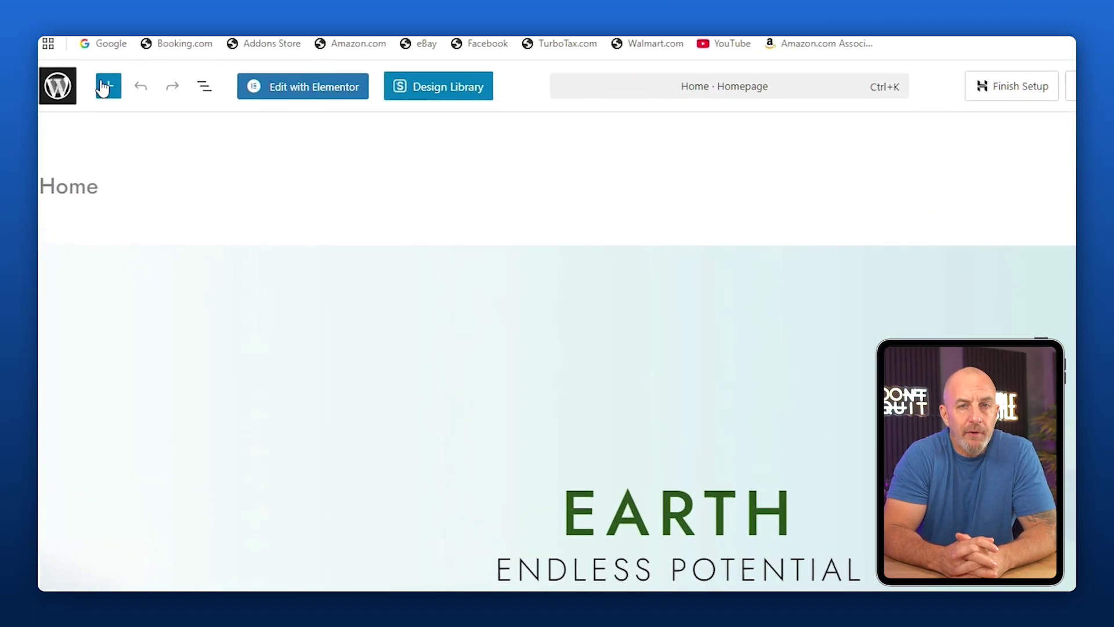
click(115, 90)
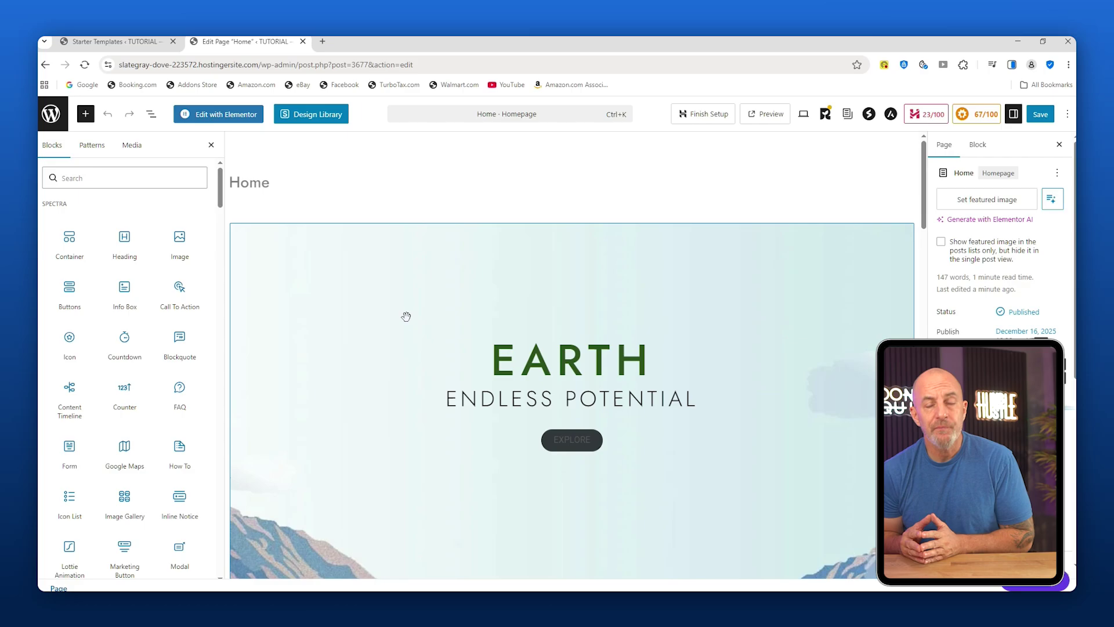
click(211, 144)
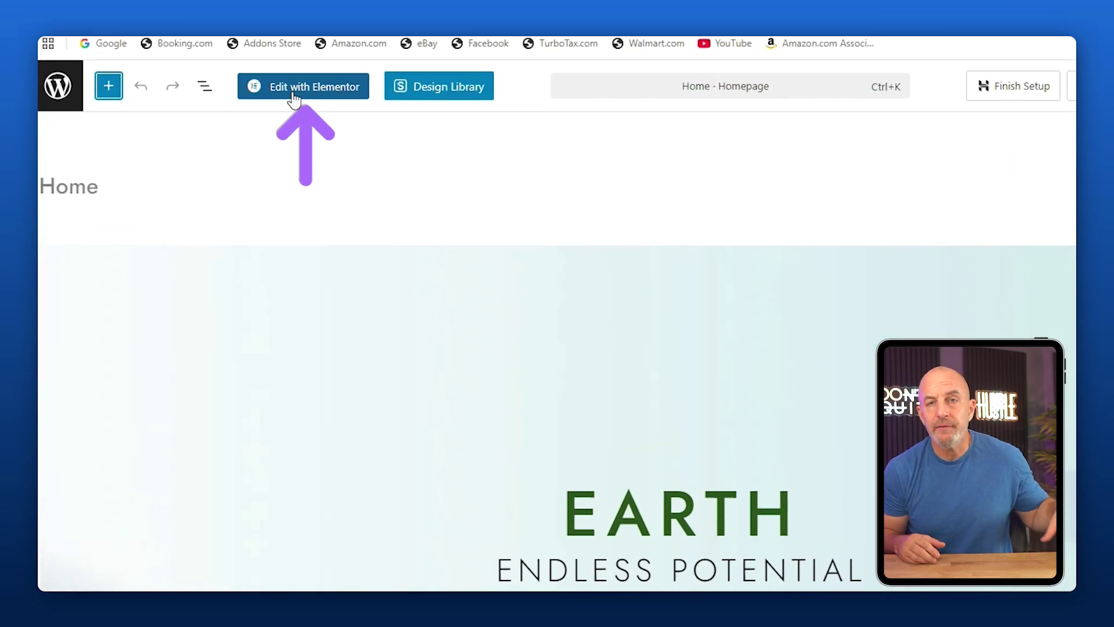
click(294, 96)
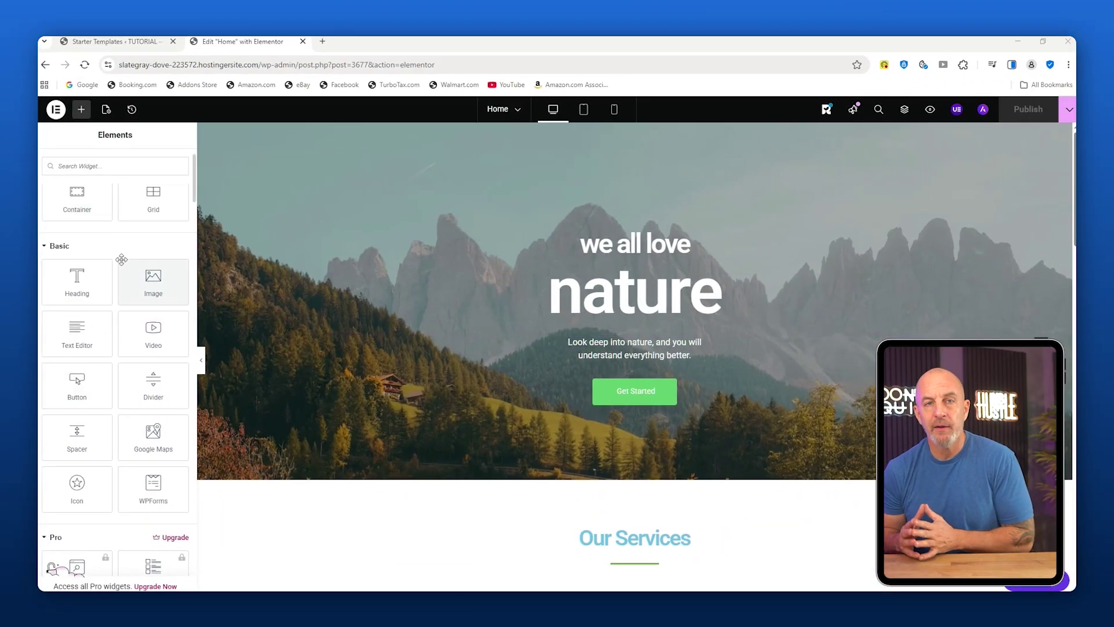
scroll(93, 232, up, 2)
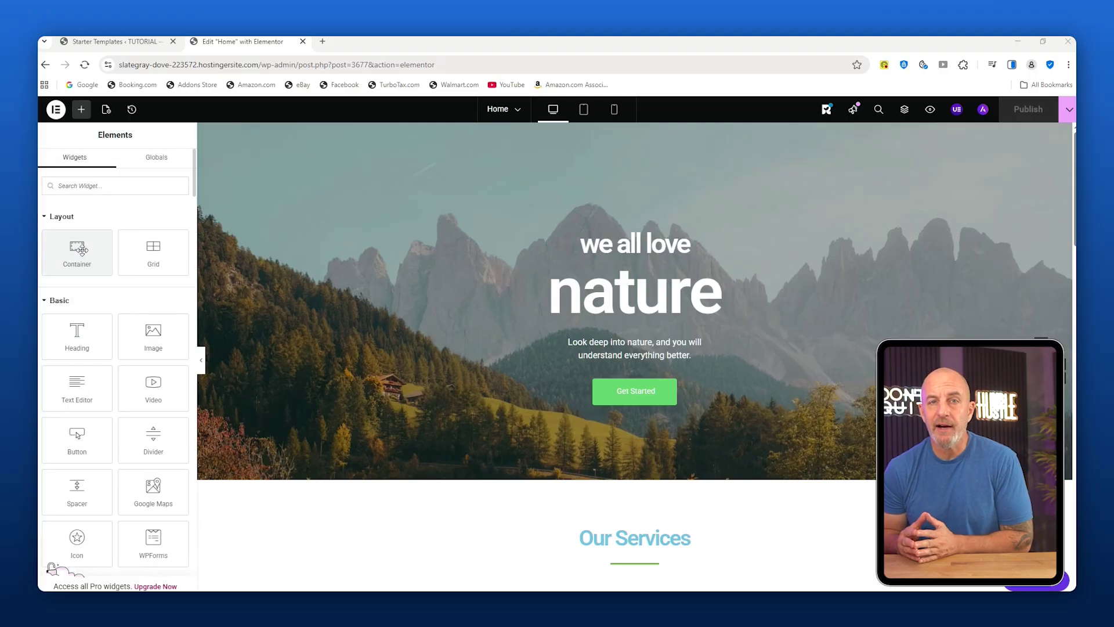
scroll(92, 239, down, 1)
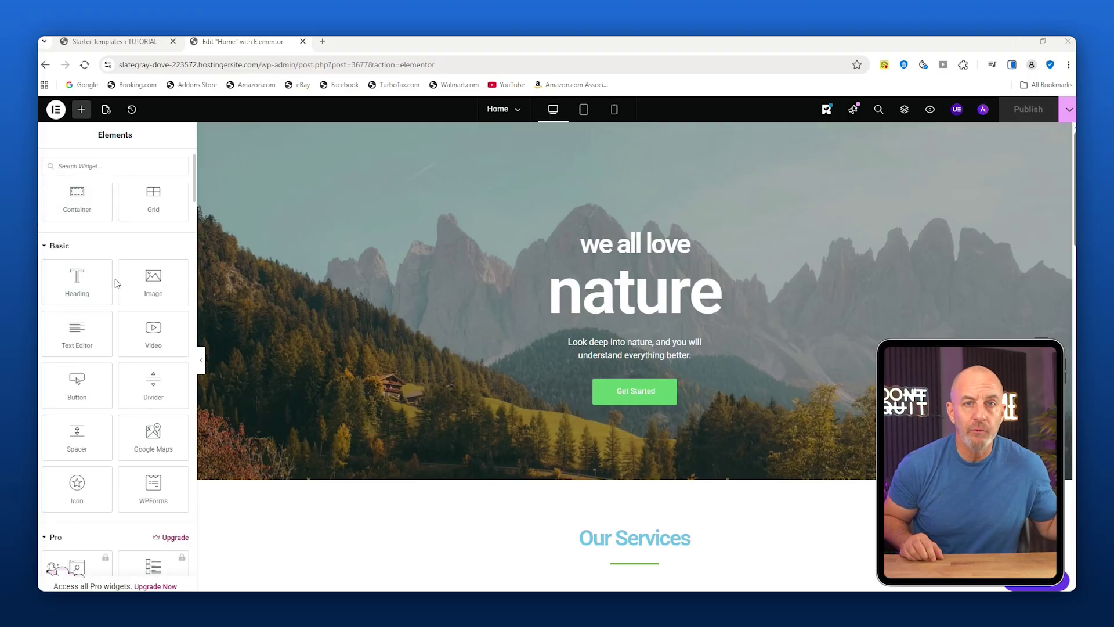
scroll(115, 283, down, 5)
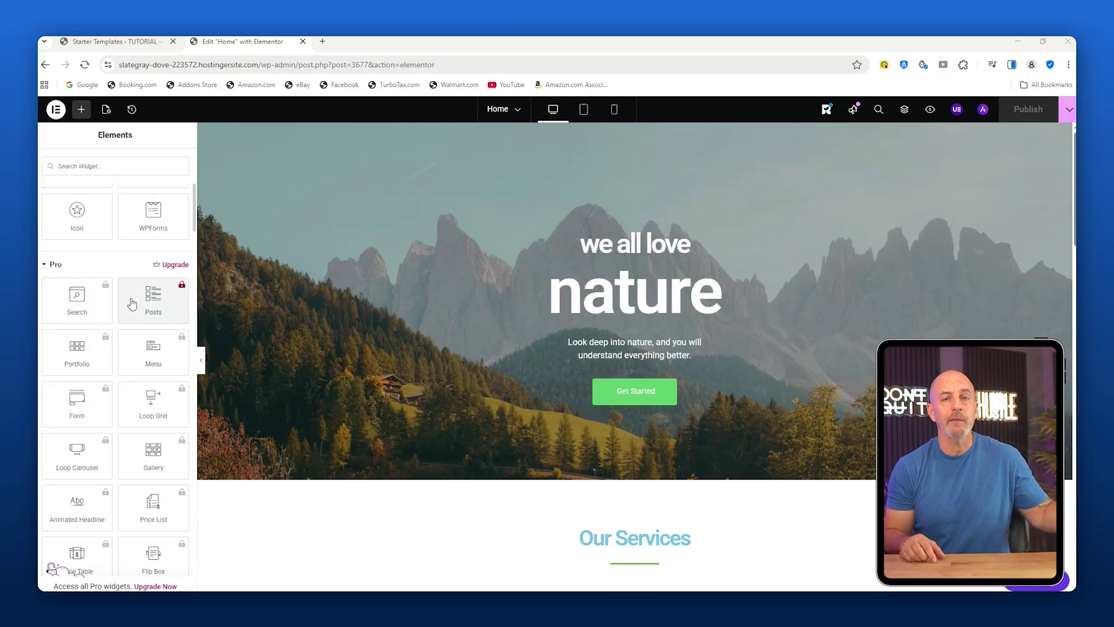
scroll(133, 296, up, 6)
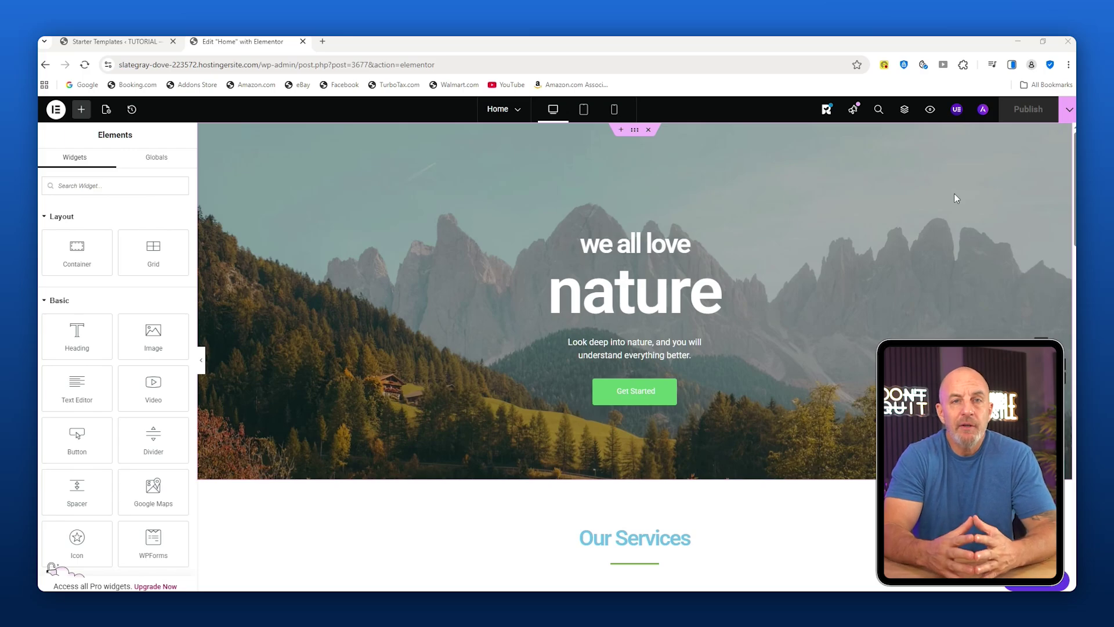
Step: Scroll the Elementor canvas to the Web Design, Graphic Design and Content Creation cards
scroll(955, 195, down, 5)
scroll(283, 247, down, 8)
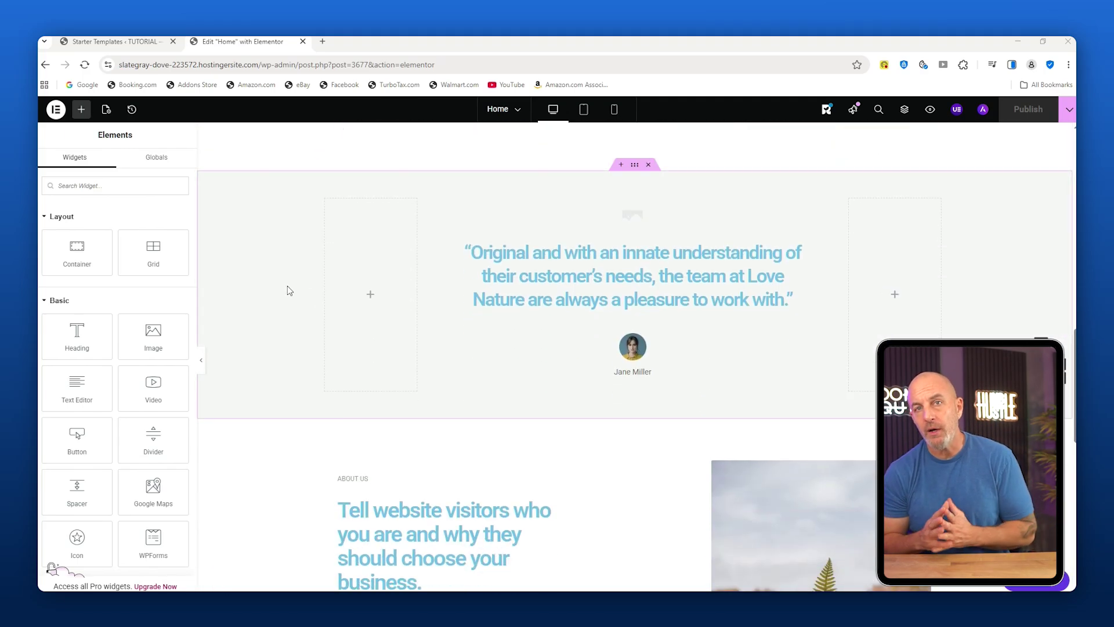
scroll(286, 306, down, 4)
scroll(435, 390, up, 15)
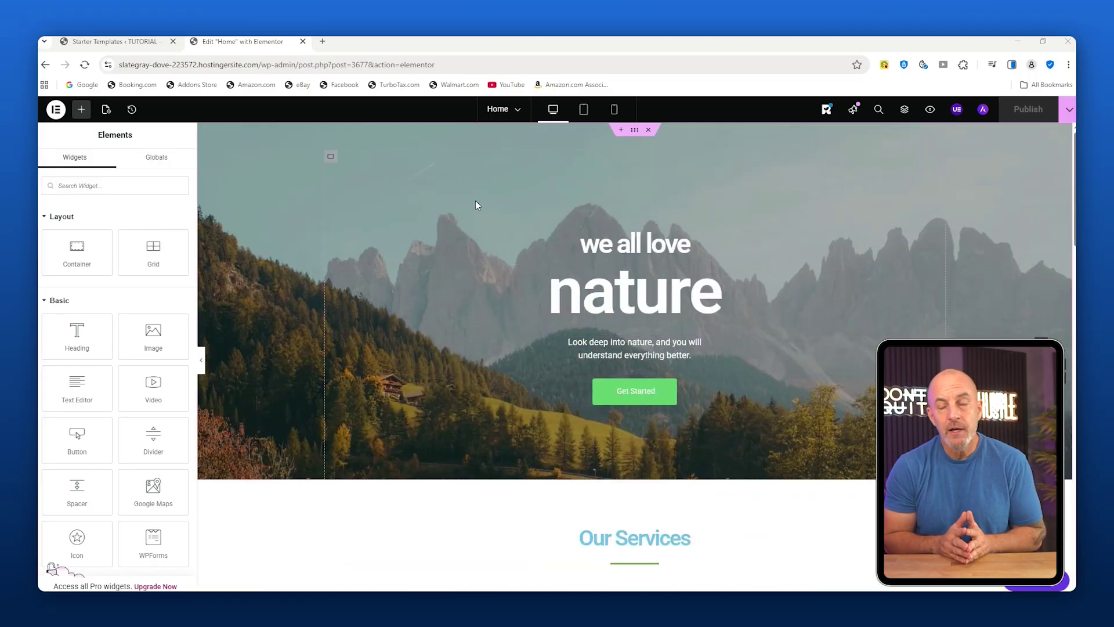
scroll(659, 306, down, 2)
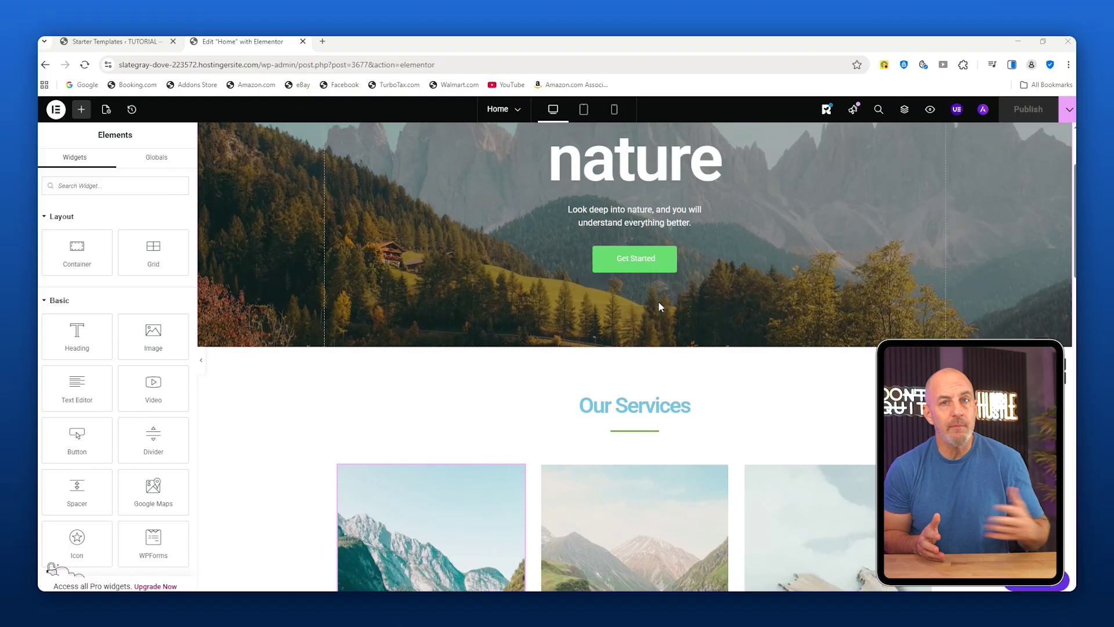
scroll(412, 261, down, 3)
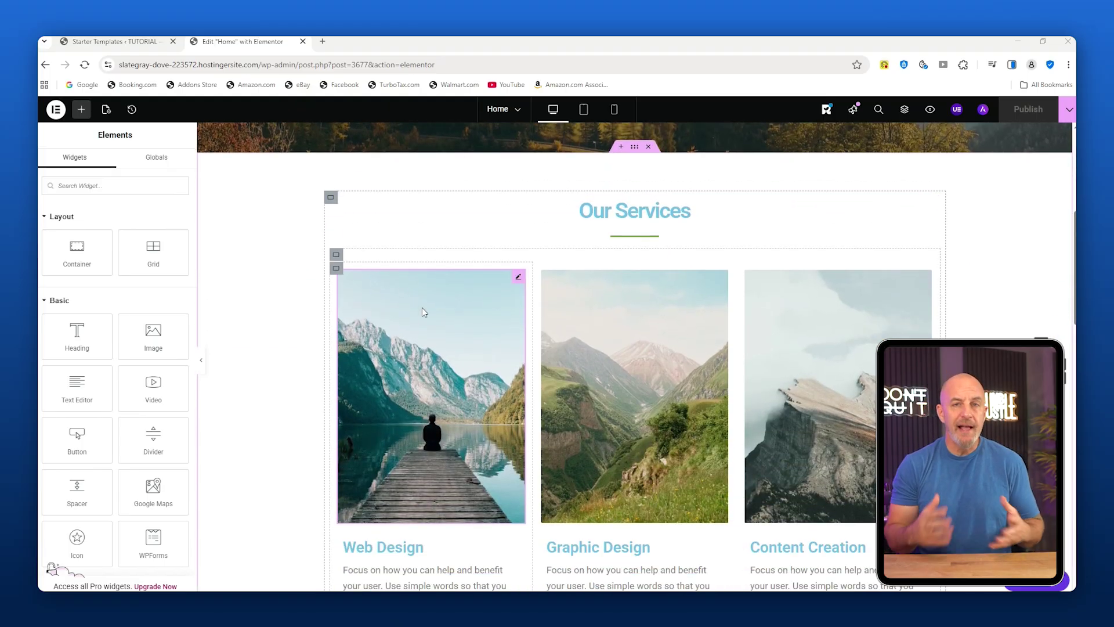
scroll(413, 340, down, 1)
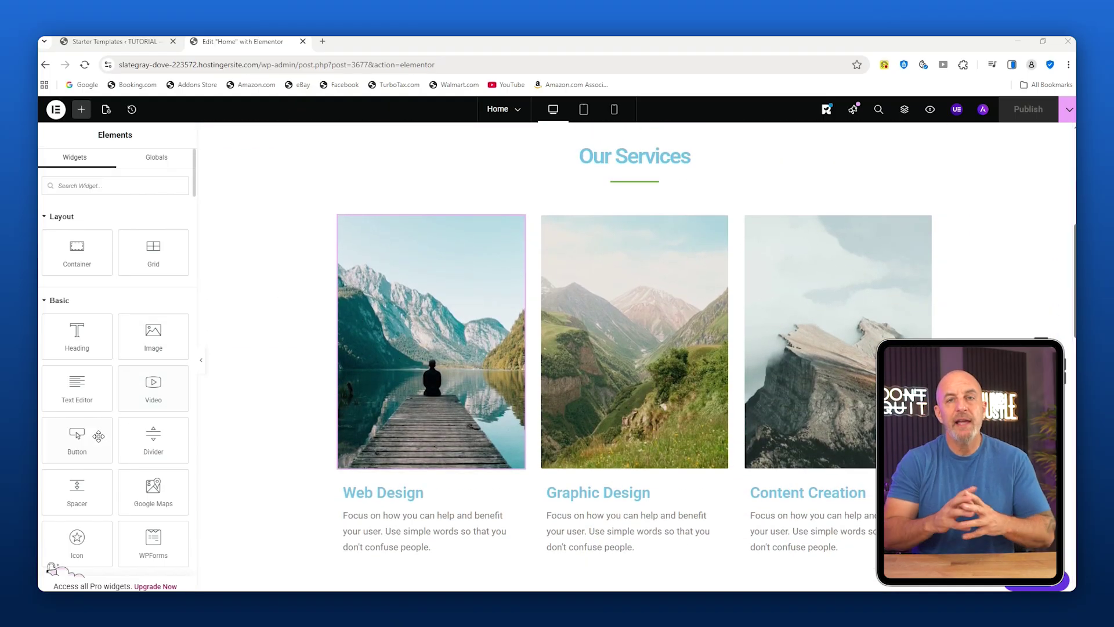
Step: Place a Click here button beneath the Web Design card's description, undoing a misplaced first drop
drag(98, 436, 447, 326)
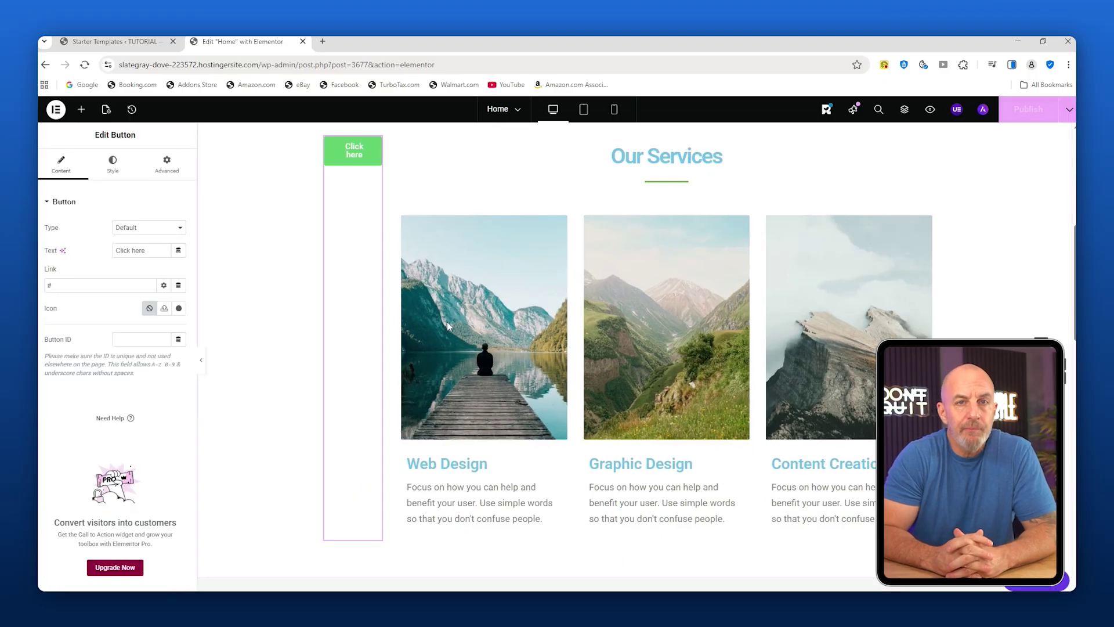
key(ctrl+z)
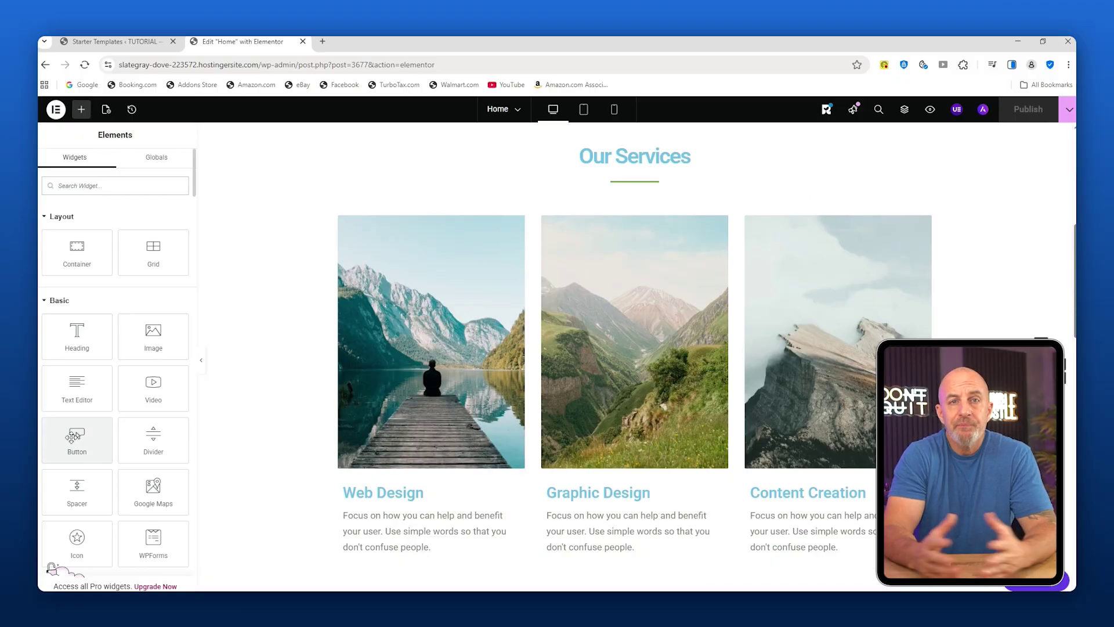
drag(71, 436, 393, 561)
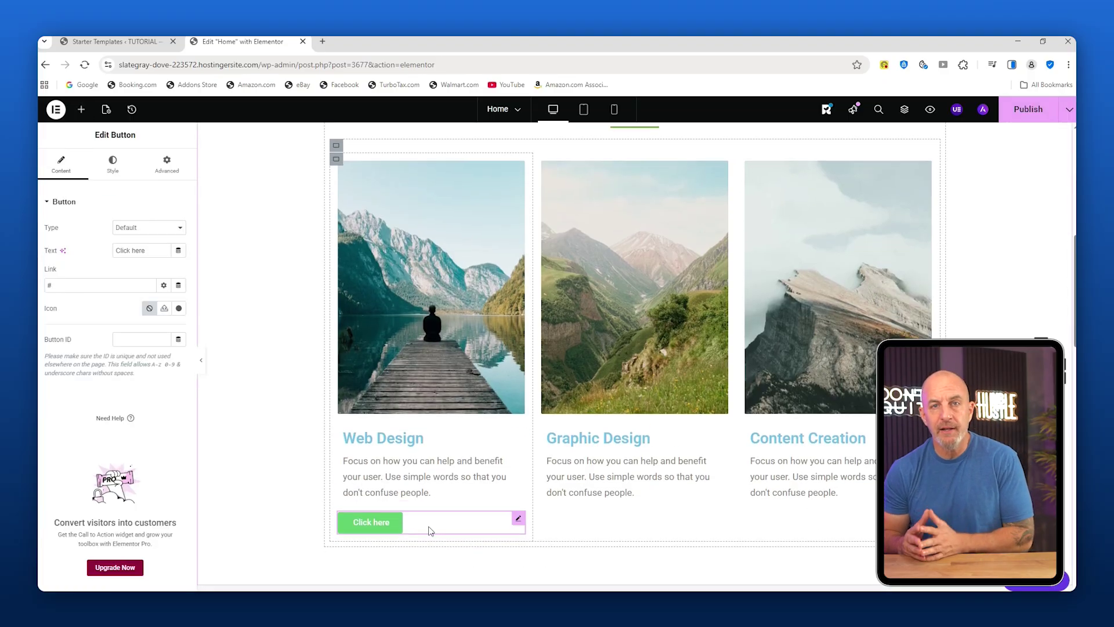
Step: Review the button's Content, Style and Advanced settings, then check the page at tablet width
click(61, 165)
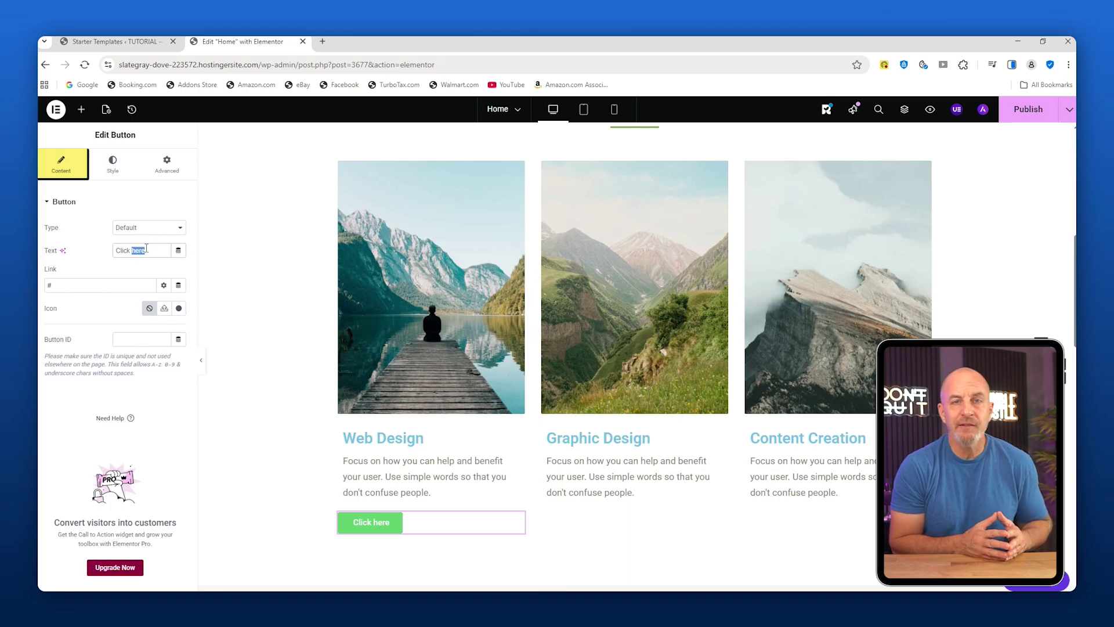
click(109, 171)
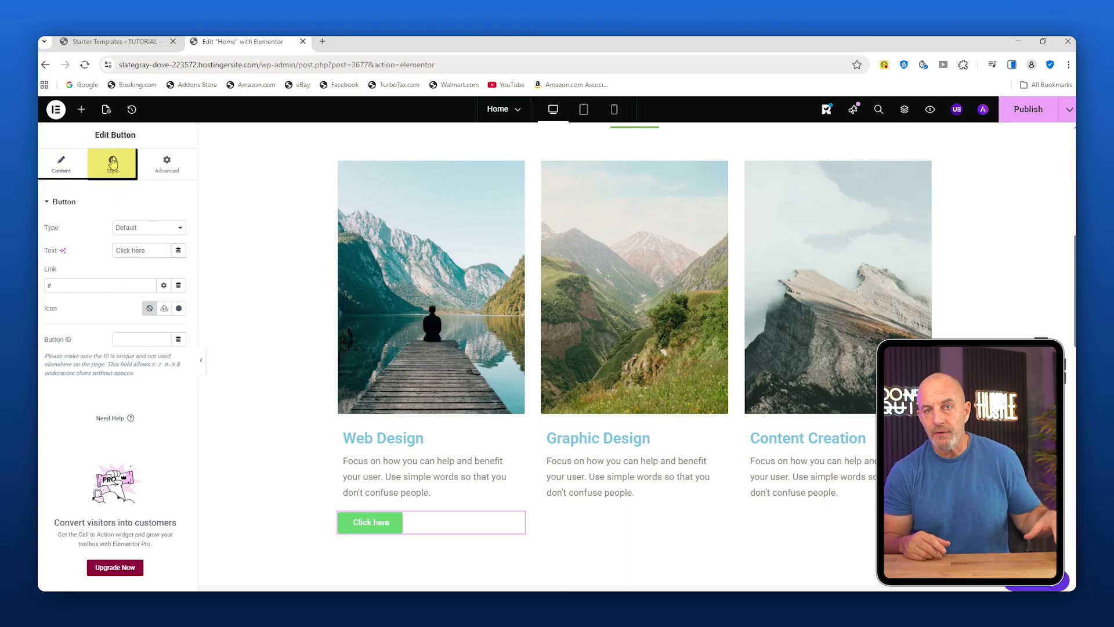
click(162, 168)
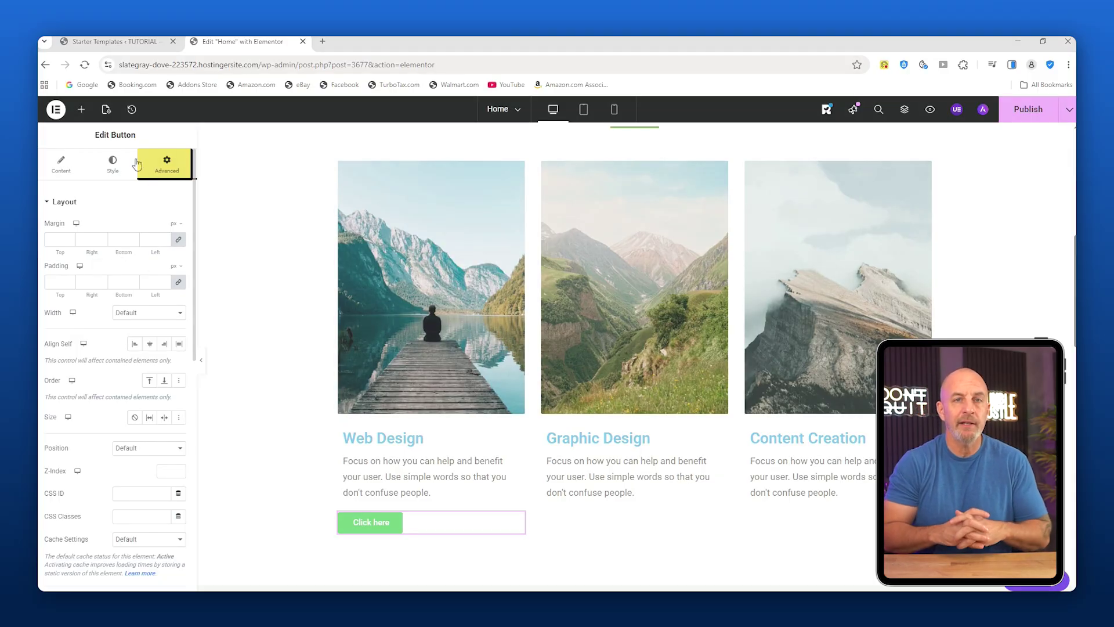
click(584, 110)
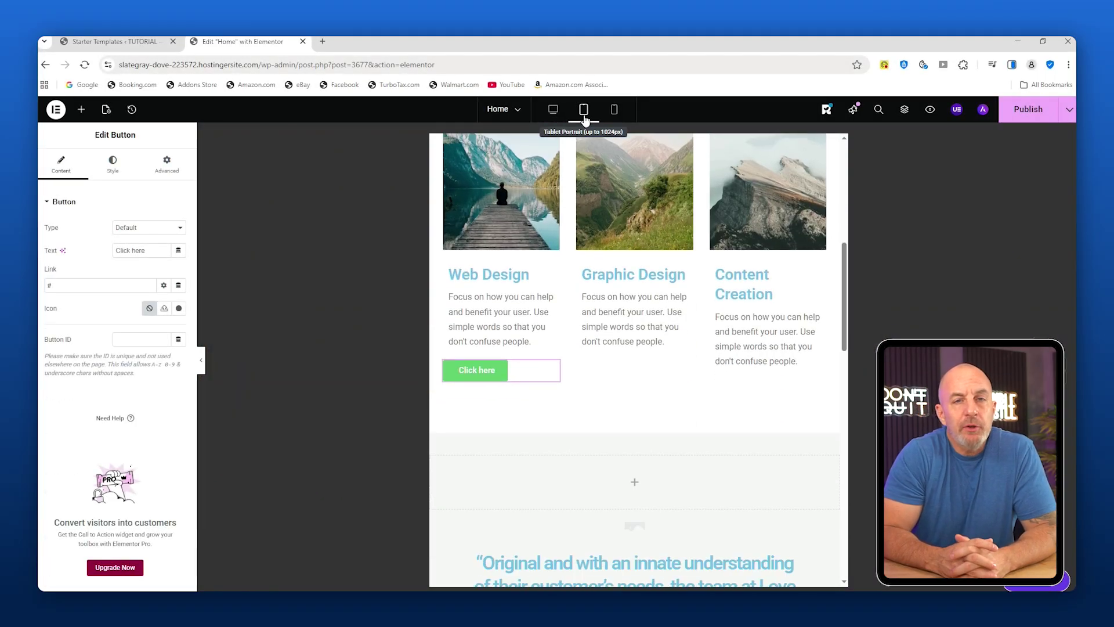
Step: Check the new button in the mobile layout, then return to desktop width
click(613, 109)
scroll(643, 225, down, 5)
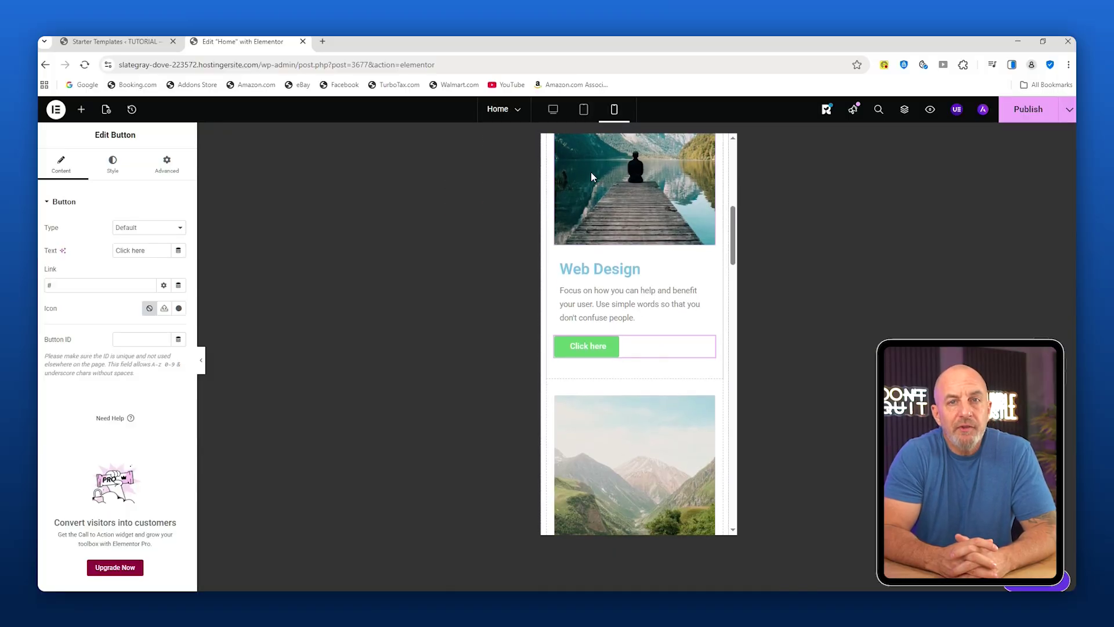
scroll(591, 172, up, 5)
click(553, 109)
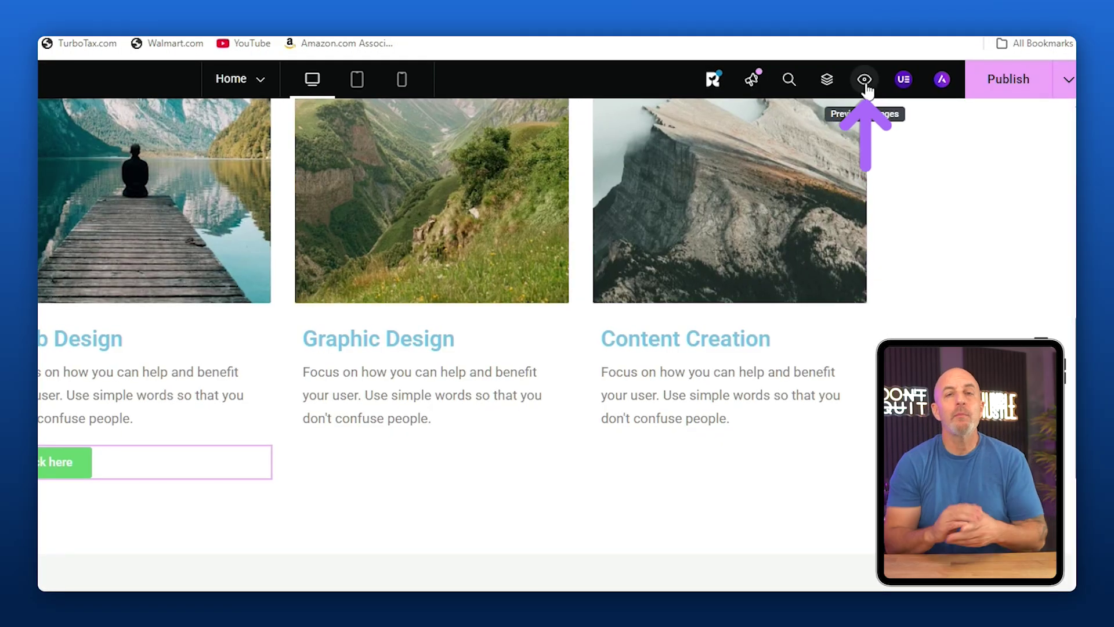
Step: Preview the page in a new tab, scroll through it and reload the preview
click(865, 82)
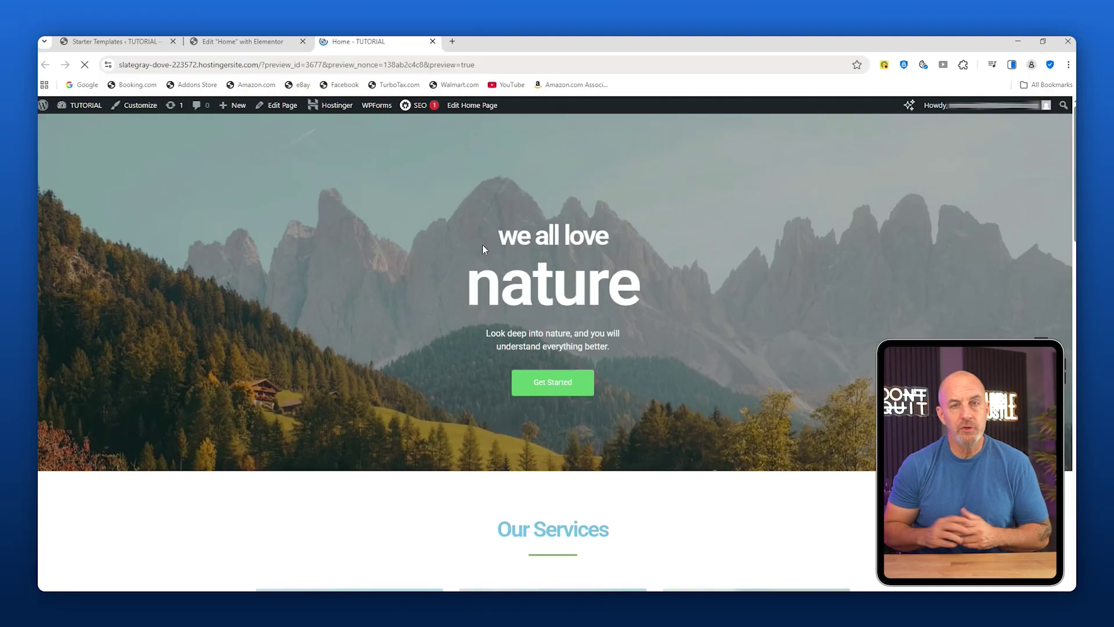
scroll(543, 330, down, 8)
scroll(399, 297, down, 6)
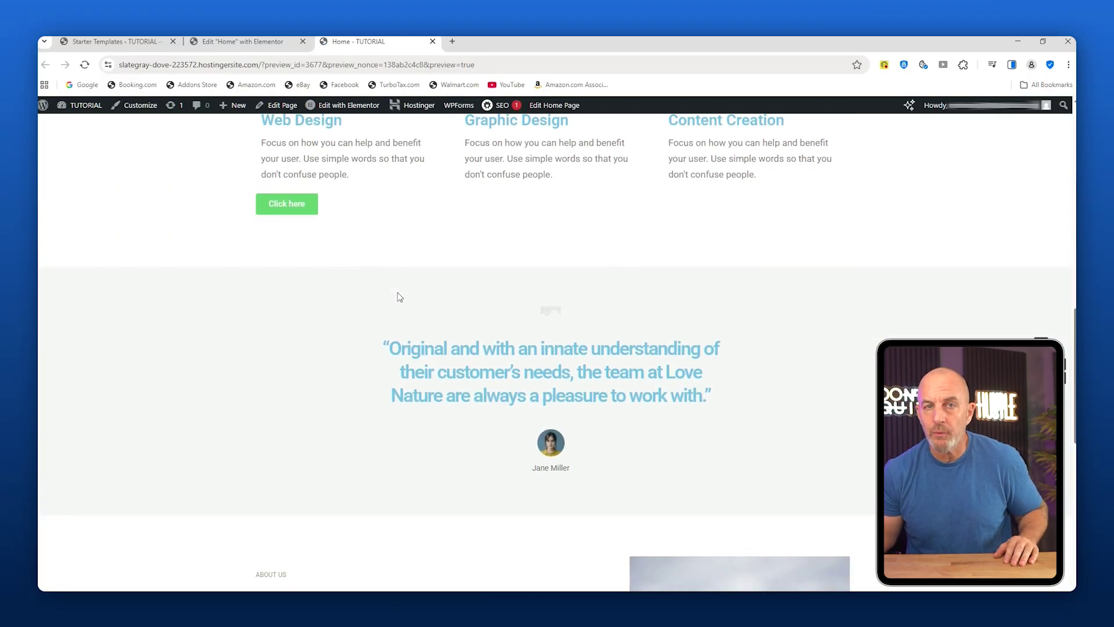
scroll(455, 336, up, 6)
key(F5)
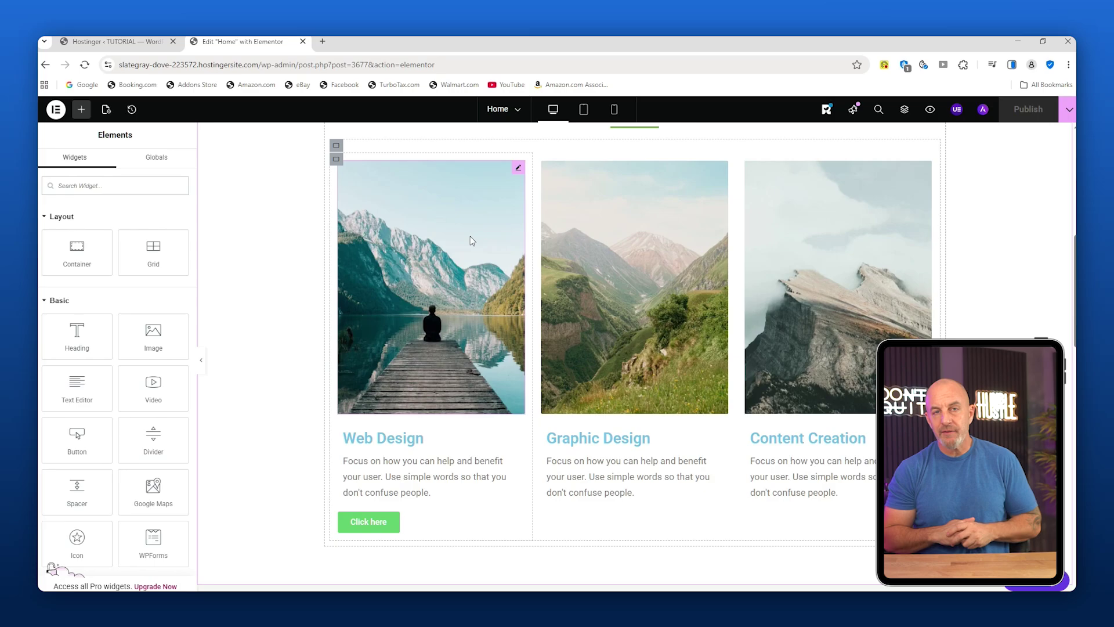
Step: Swap the Web Design card's lake-and-pier photo for the potted monstera image from the media library
click(473, 241)
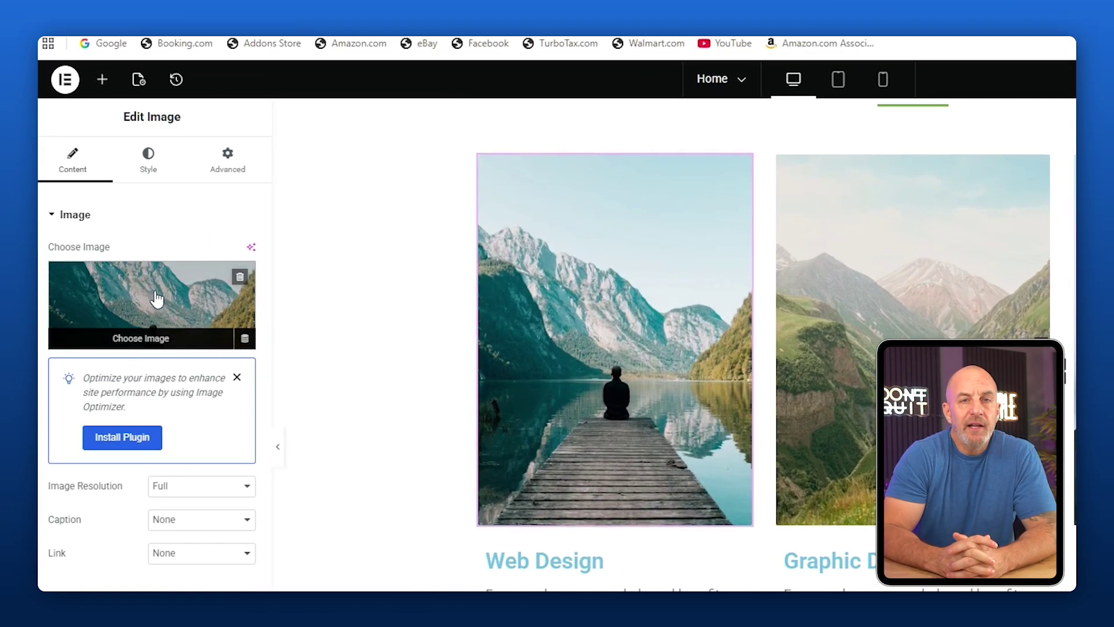
click(155, 301)
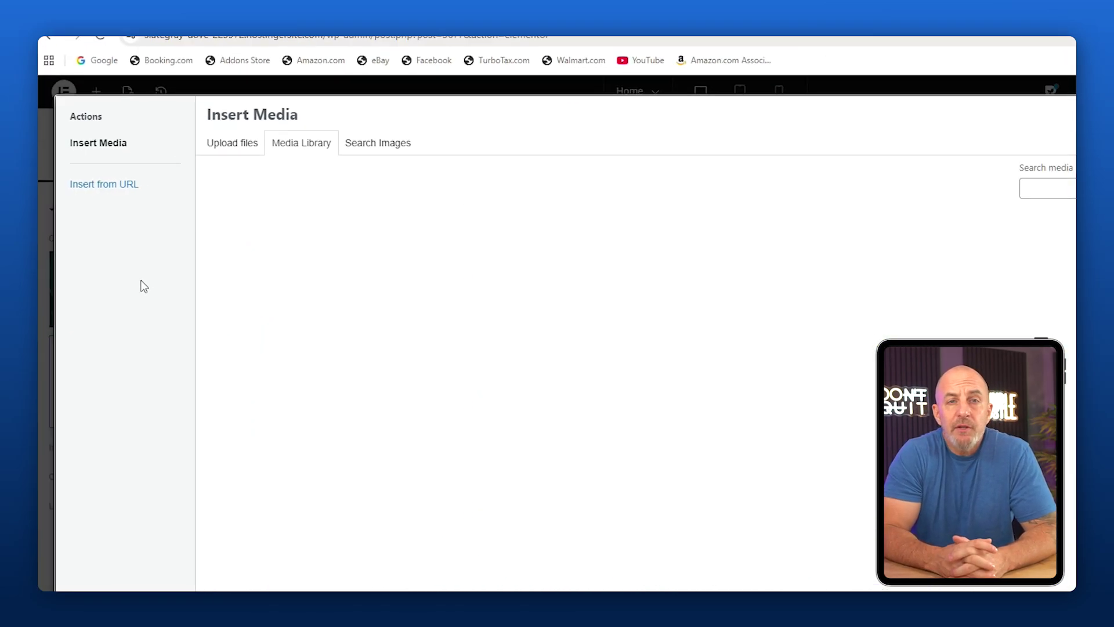
click(298, 265)
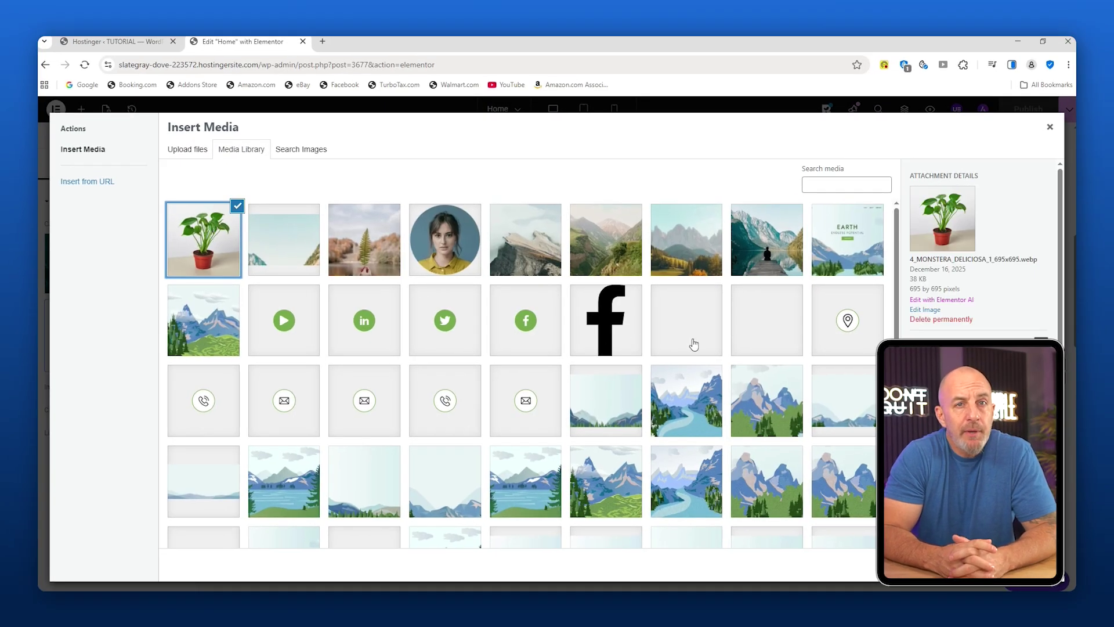
click(1021, 566)
click(406, 371)
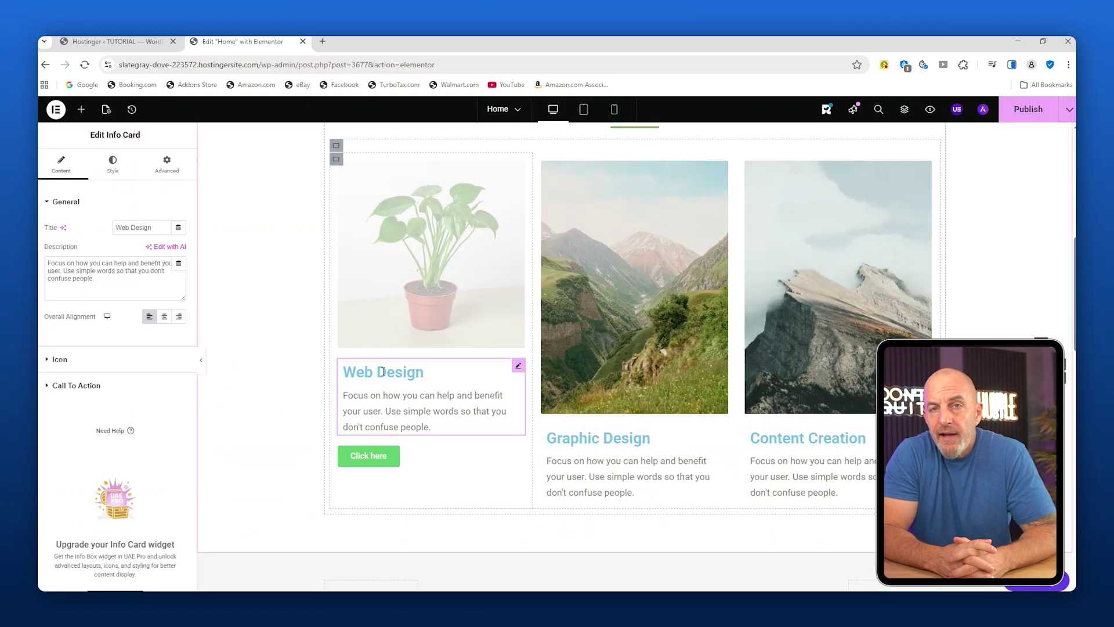
Step: Title the first card 'Winter Care for Houseplants:' and replace its description with the suggested plant-care text
click(134, 231)
click(164, 309)
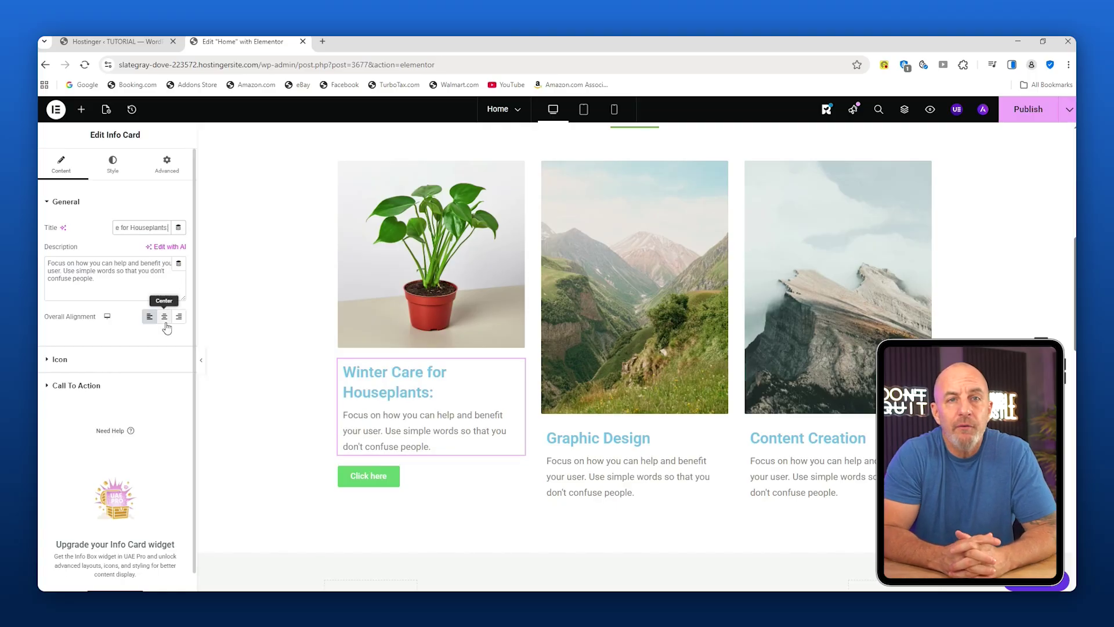
drag(90, 294, 38, 251)
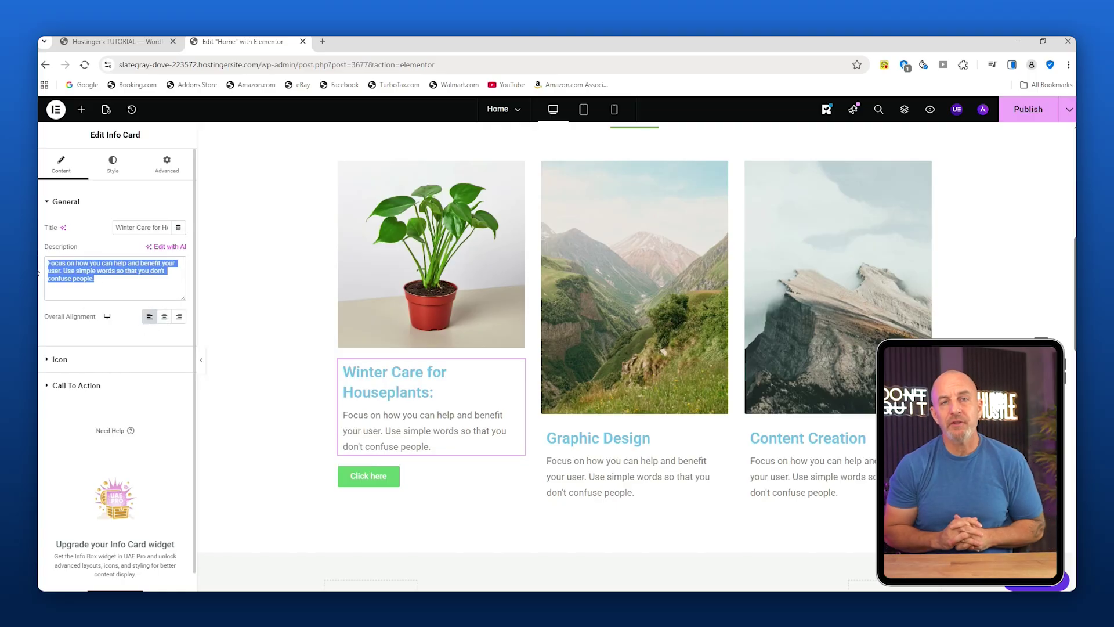
click(280, 278)
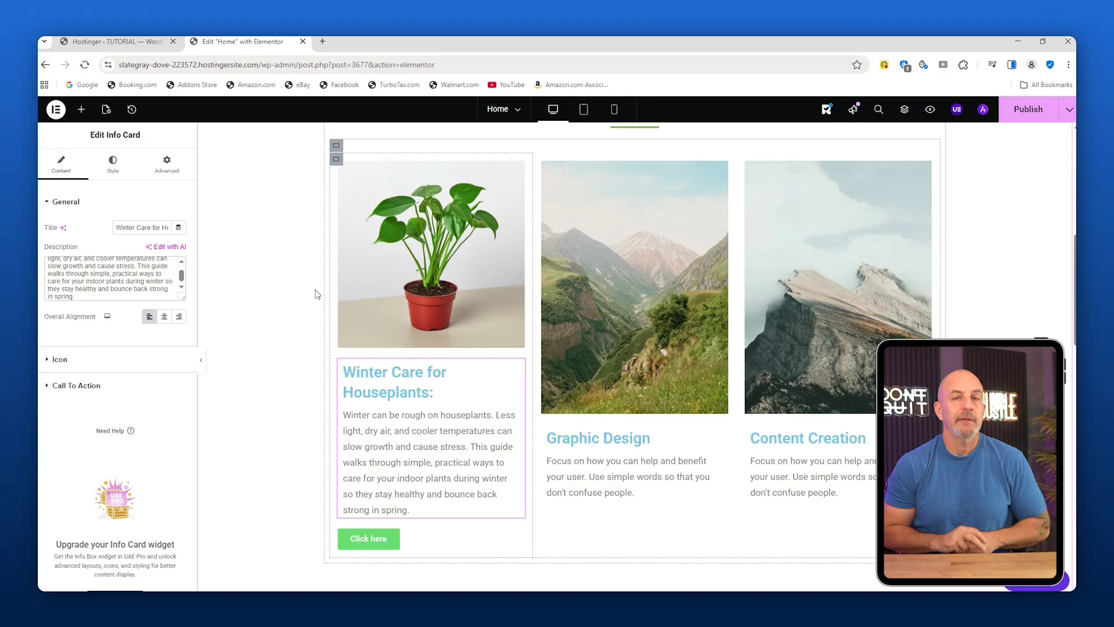
Step: Set the card's title tag to H5 in the Style settings
click(113, 162)
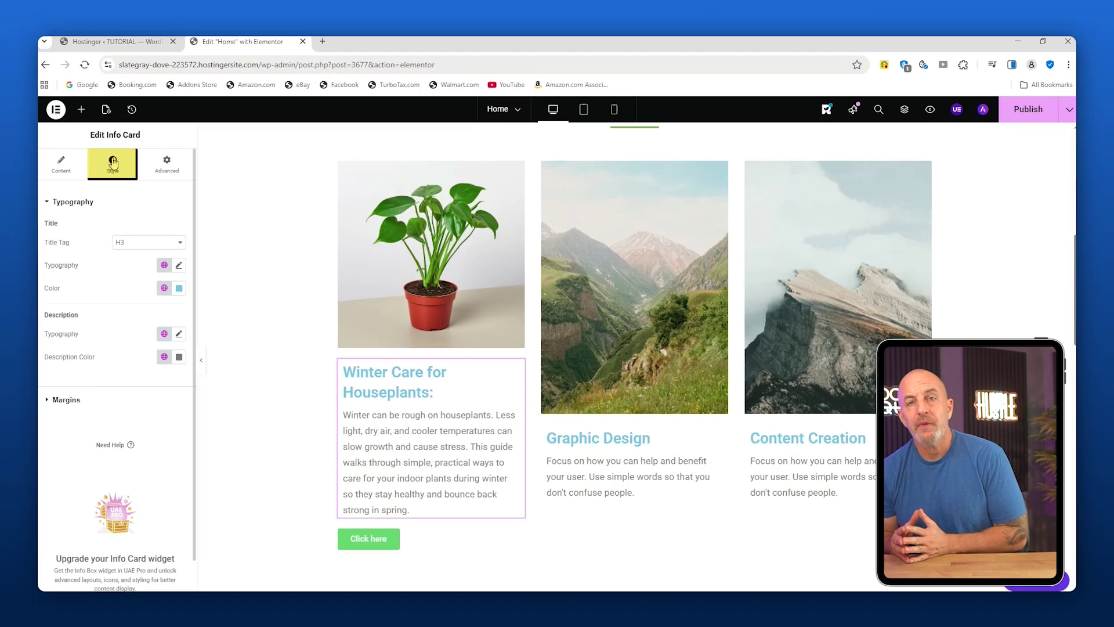
click(118, 243)
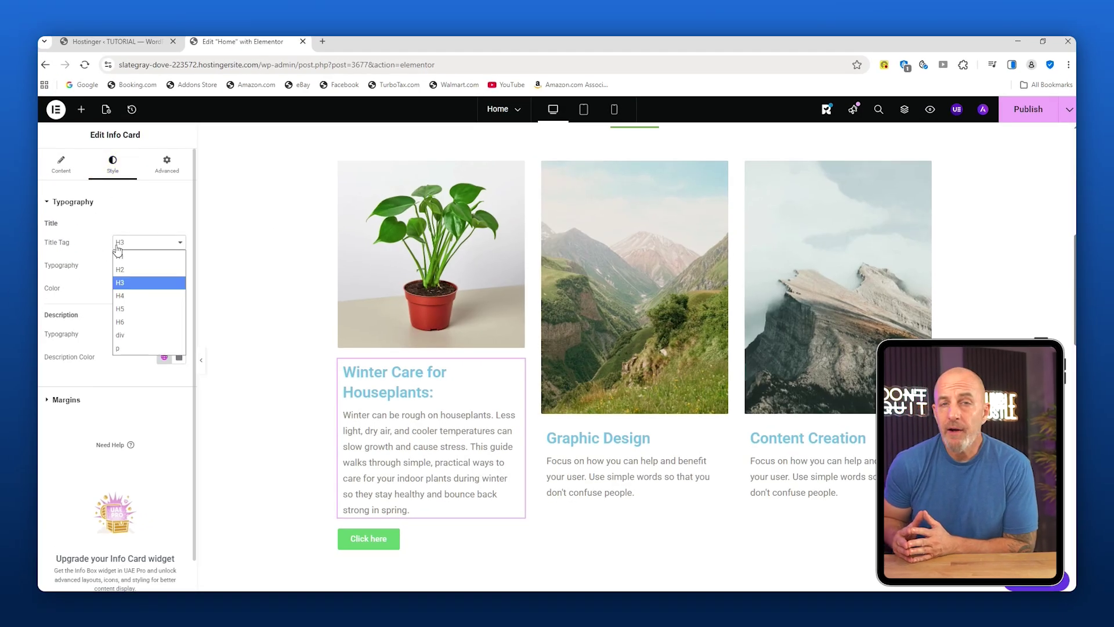
click(143, 309)
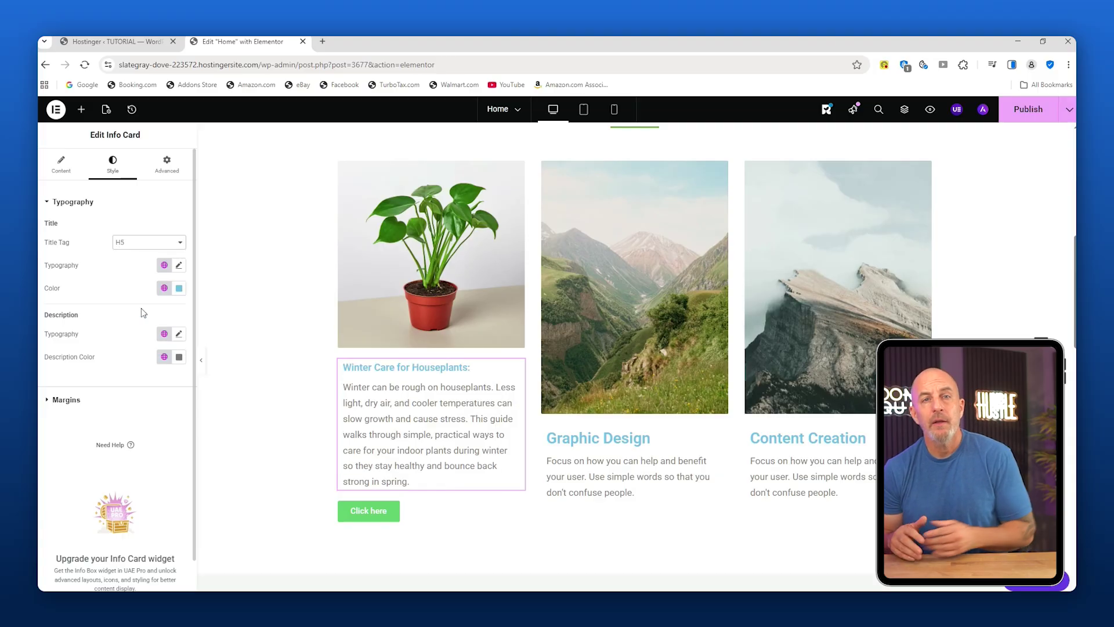
click(179, 265)
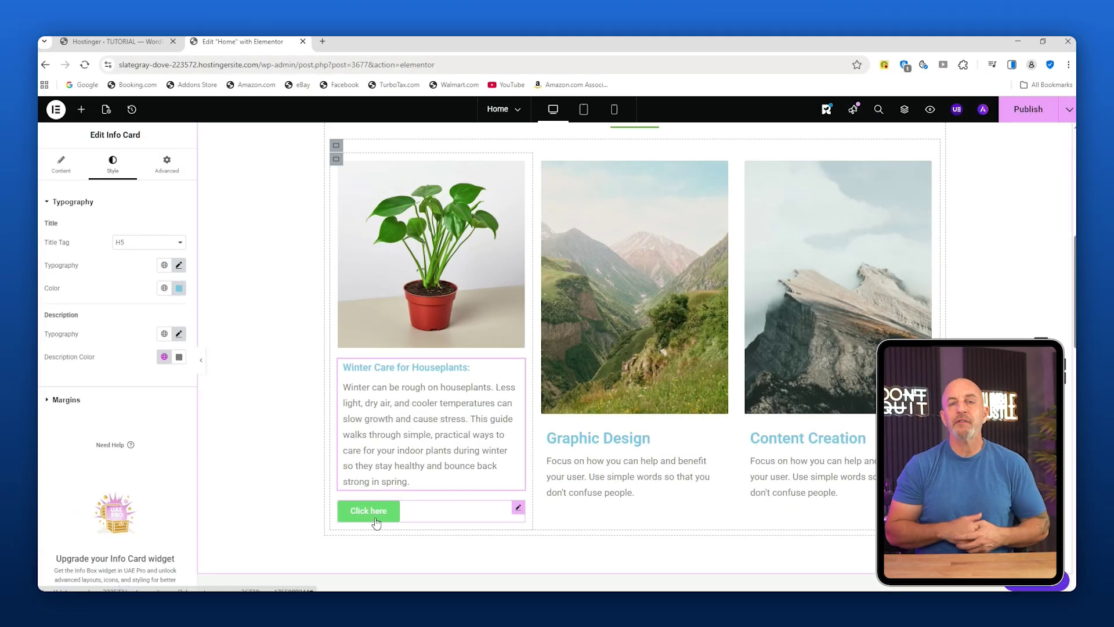
Step: Change the card button's label to 'Read More'
click(368, 510)
triple_click(152, 253)
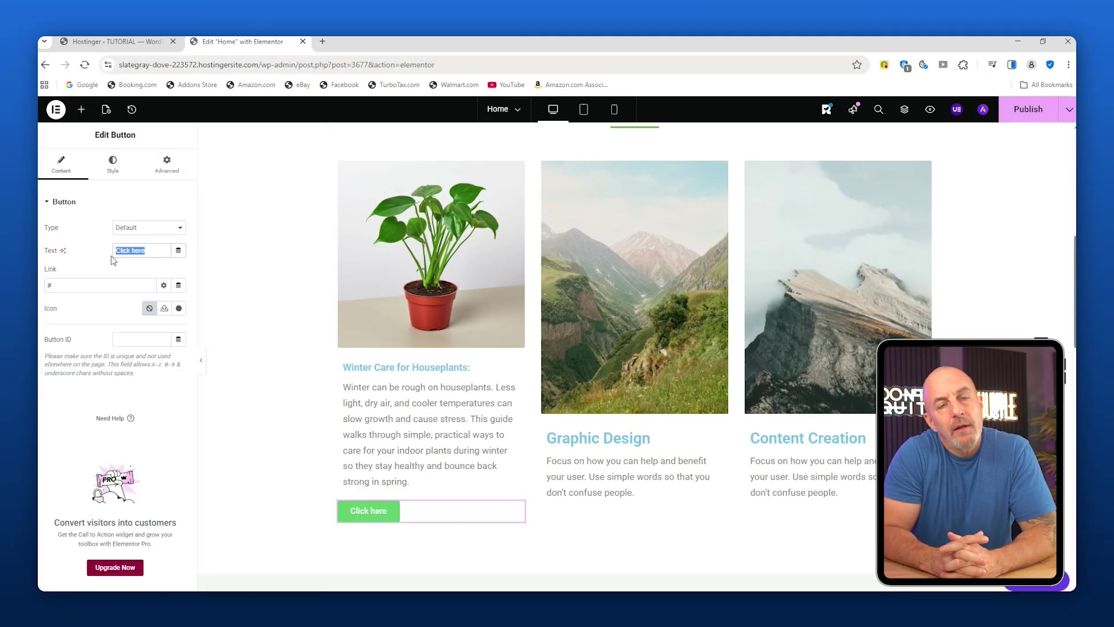
text(Read More)
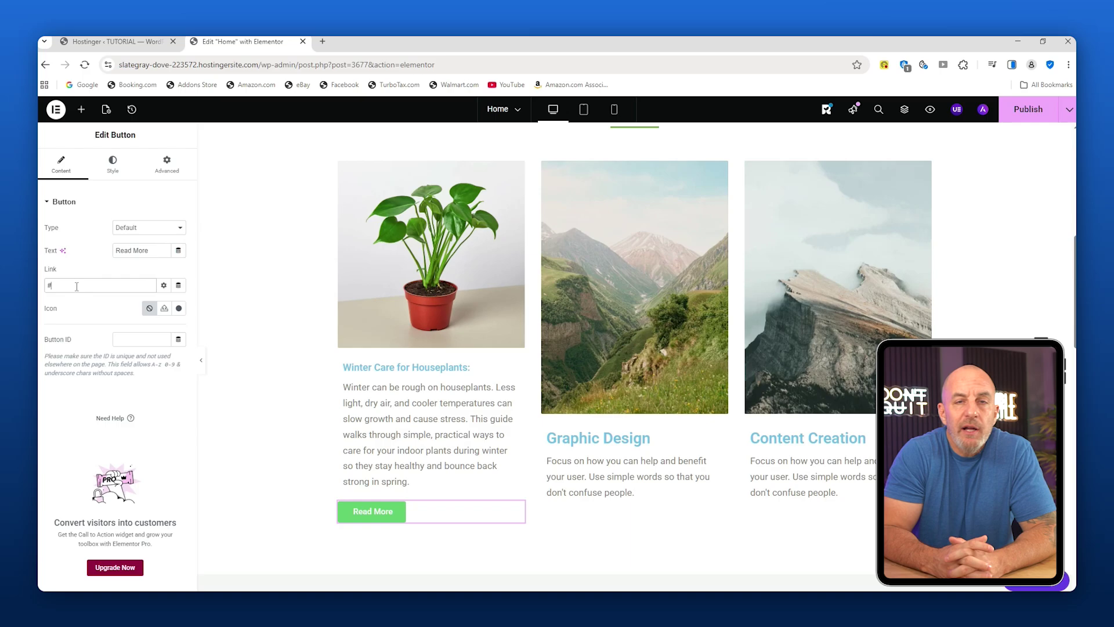
Step: Change the button's background colour from green to black (#000000)
click(113, 164)
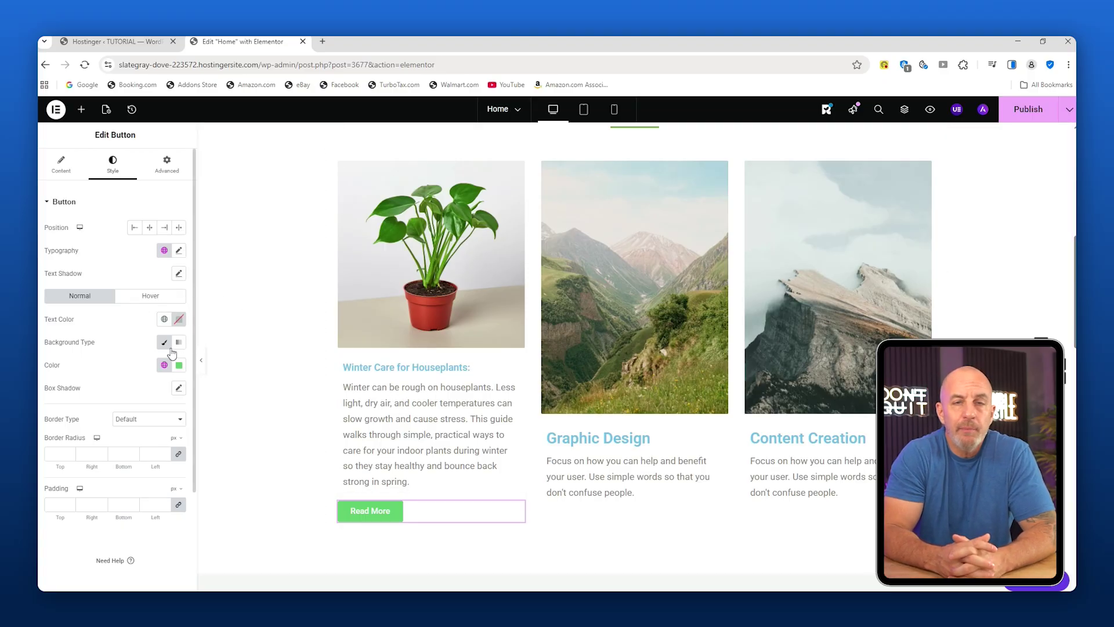
click(179, 365)
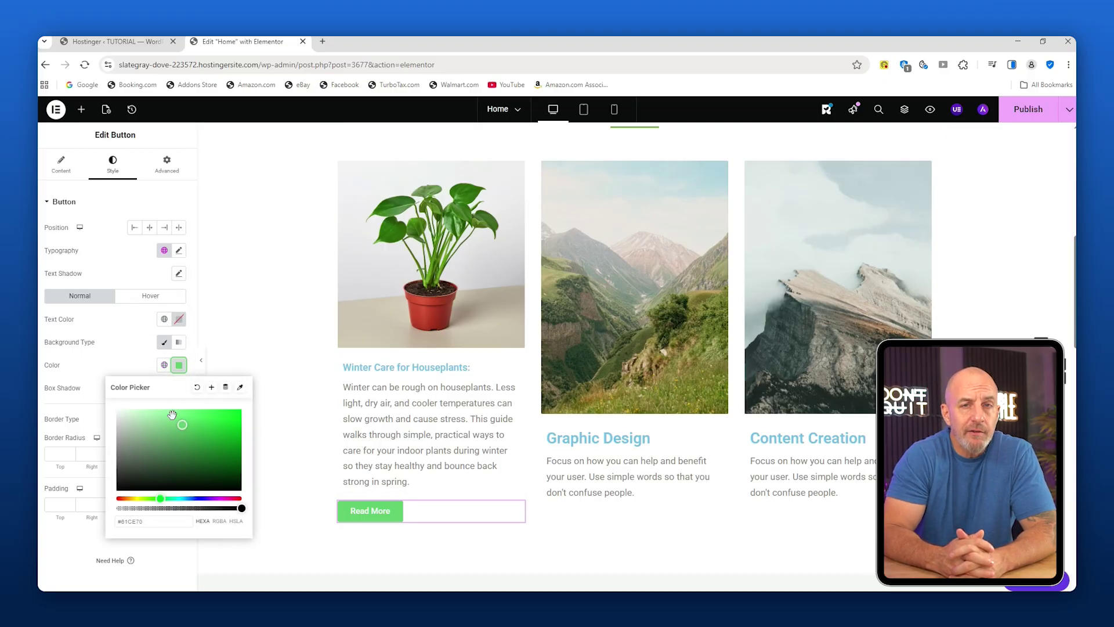
drag(180, 427, 117, 489)
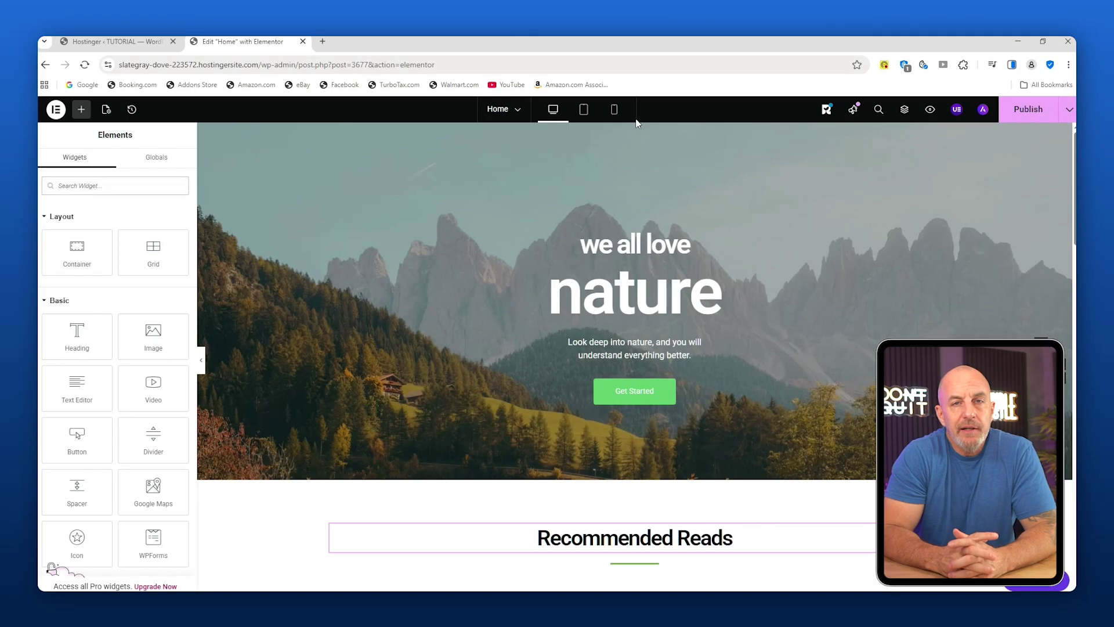
mouse_move(635, 131)
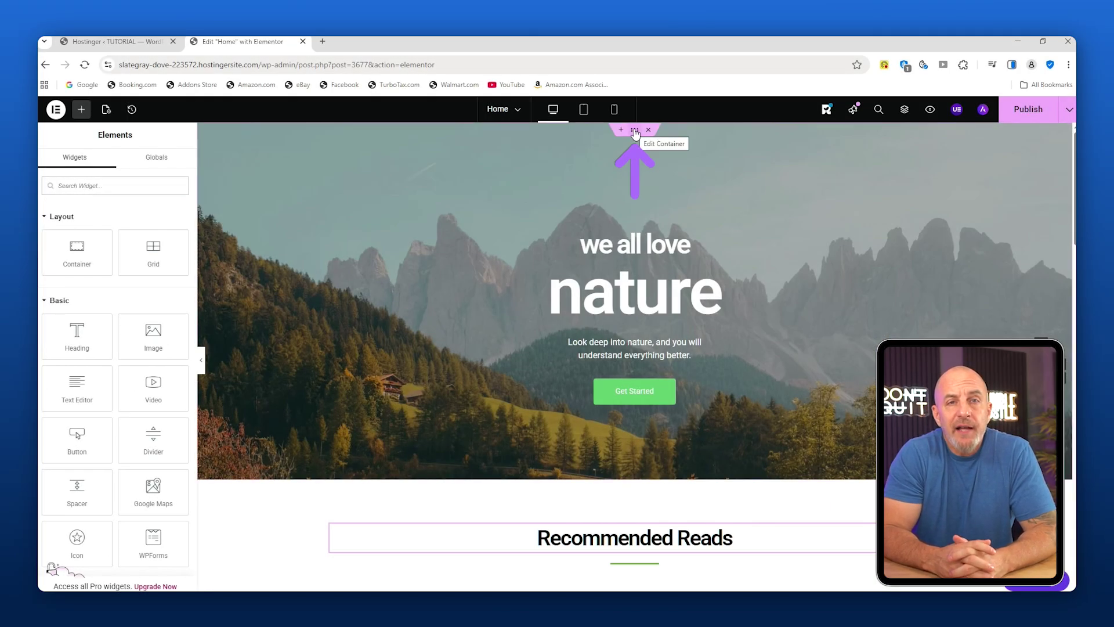
Step: Set the hero section's background image to the potted plant photo from the media library
click(635, 131)
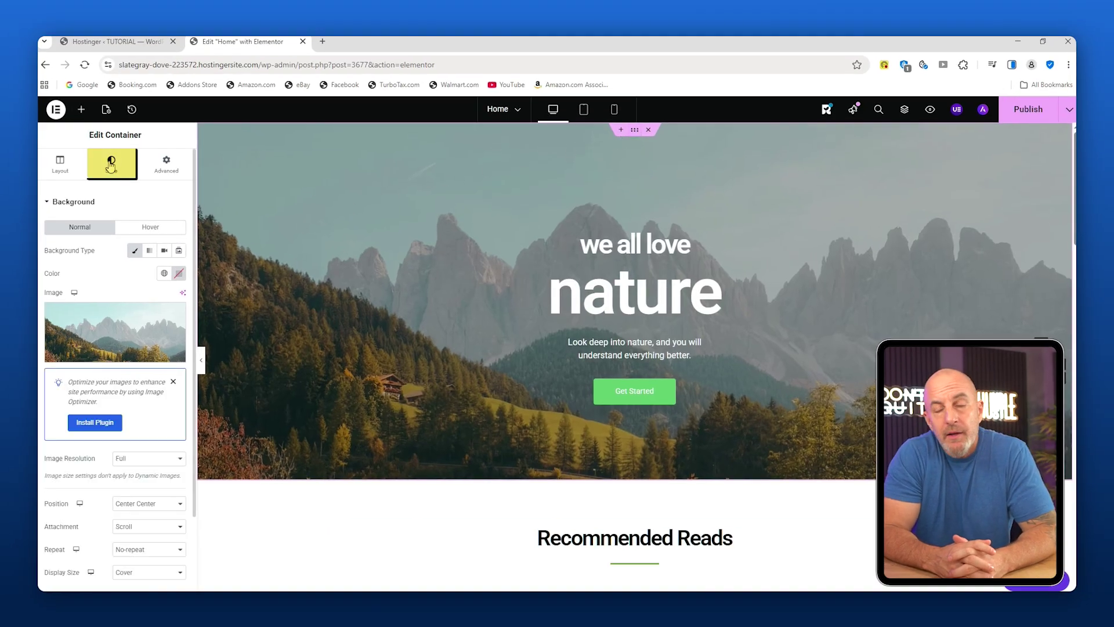
click(113, 325)
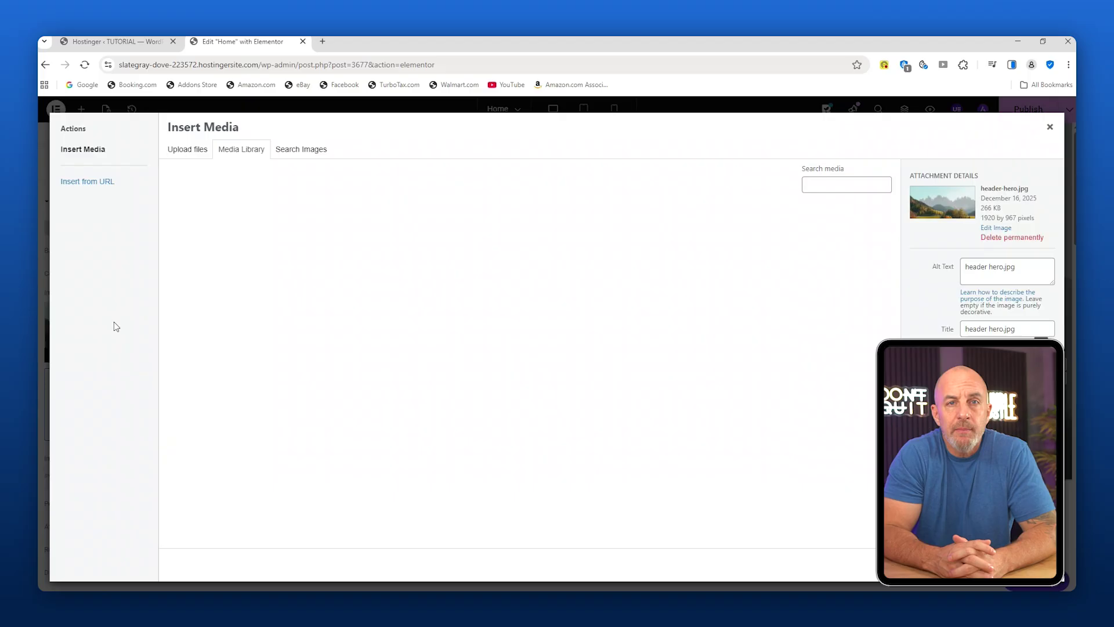
click(202, 238)
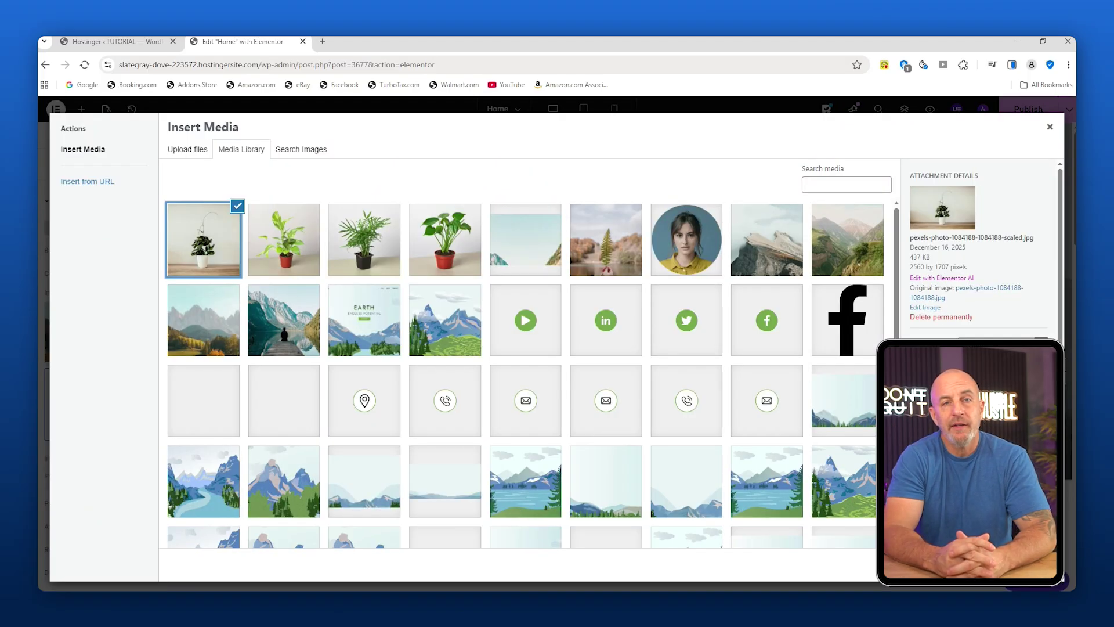
double_click(202, 238)
Step: Try Top Center and Bottom Right background positions, settling on Bottom Left
click(142, 503)
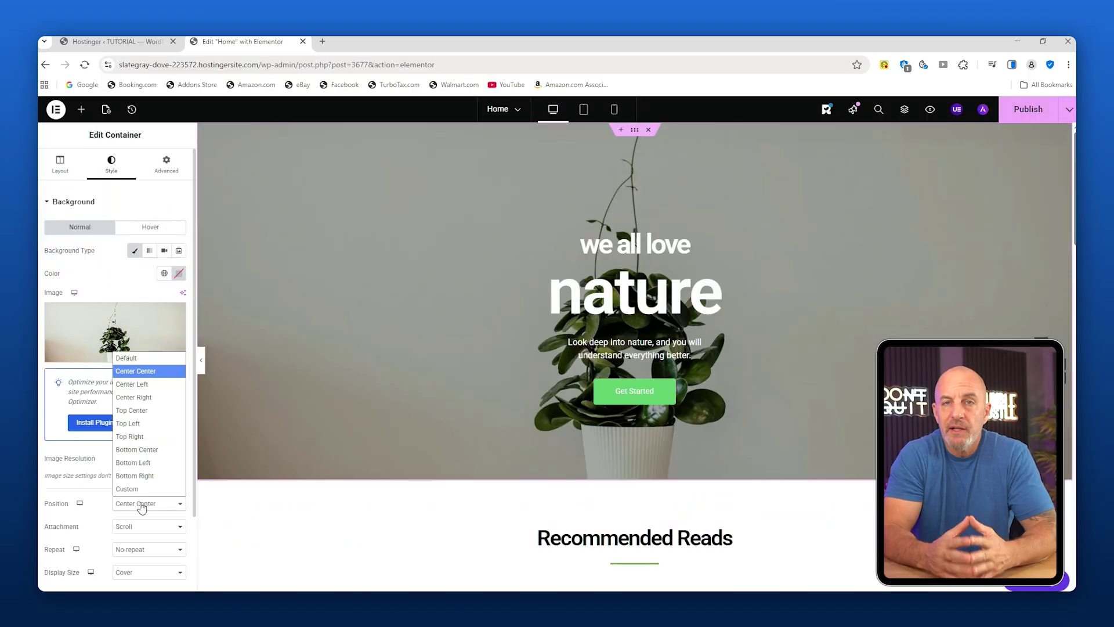
click(144, 421)
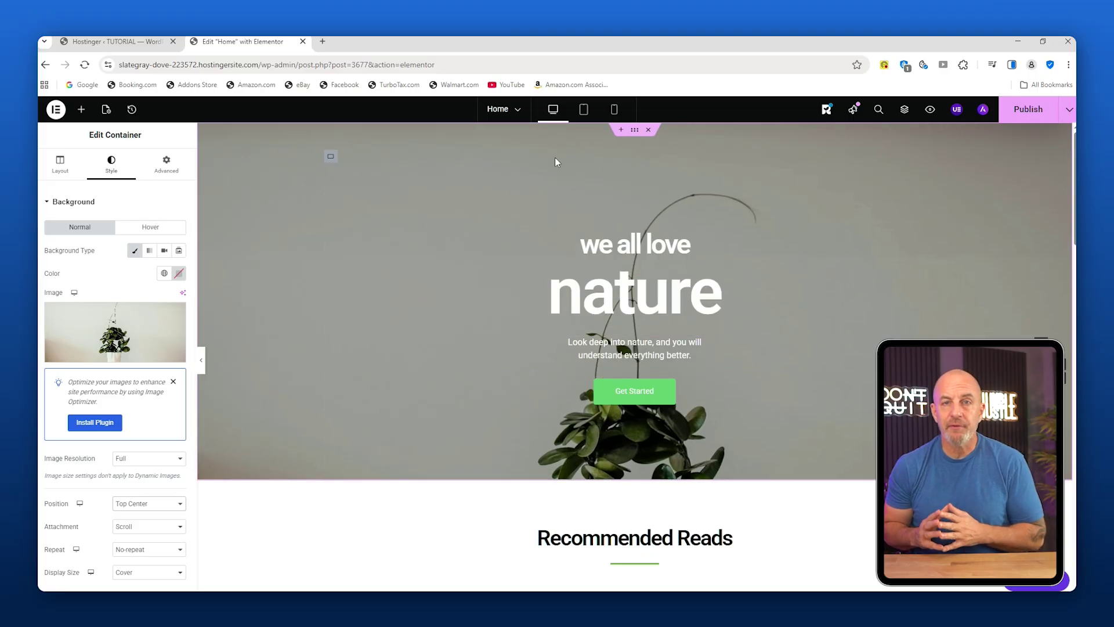
click(144, 505)
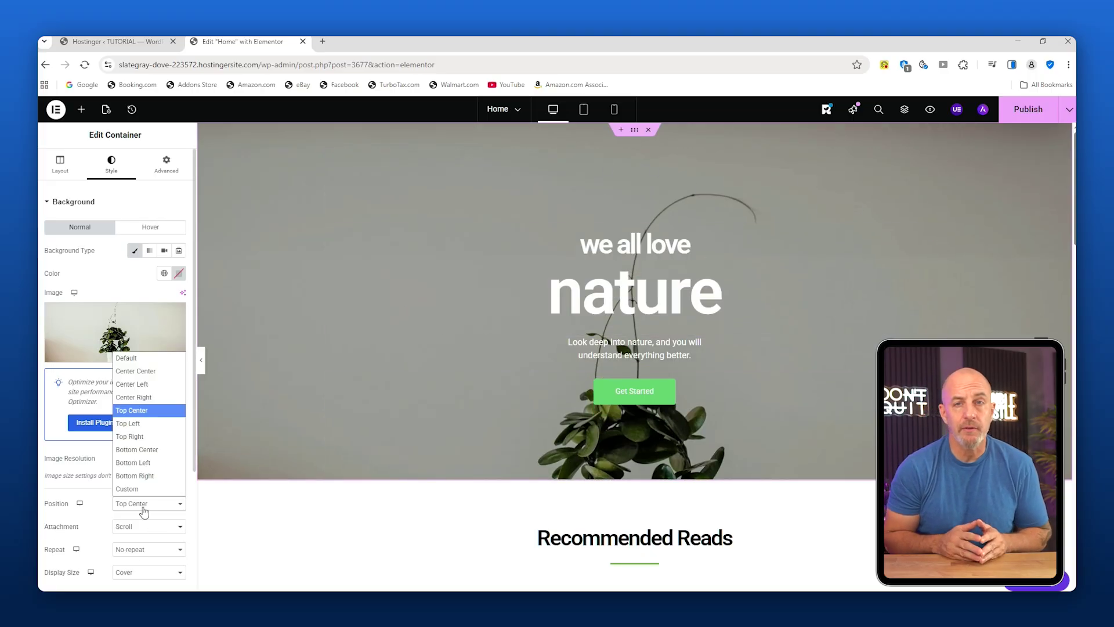
click(150, 477)
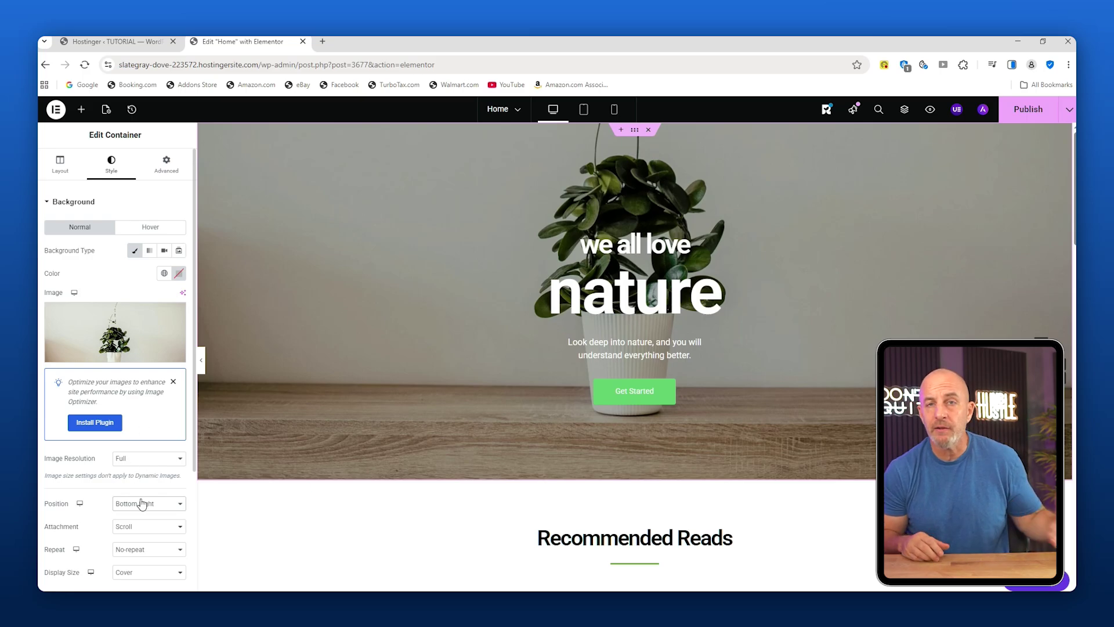
click(142, 503)
click(139, 466)
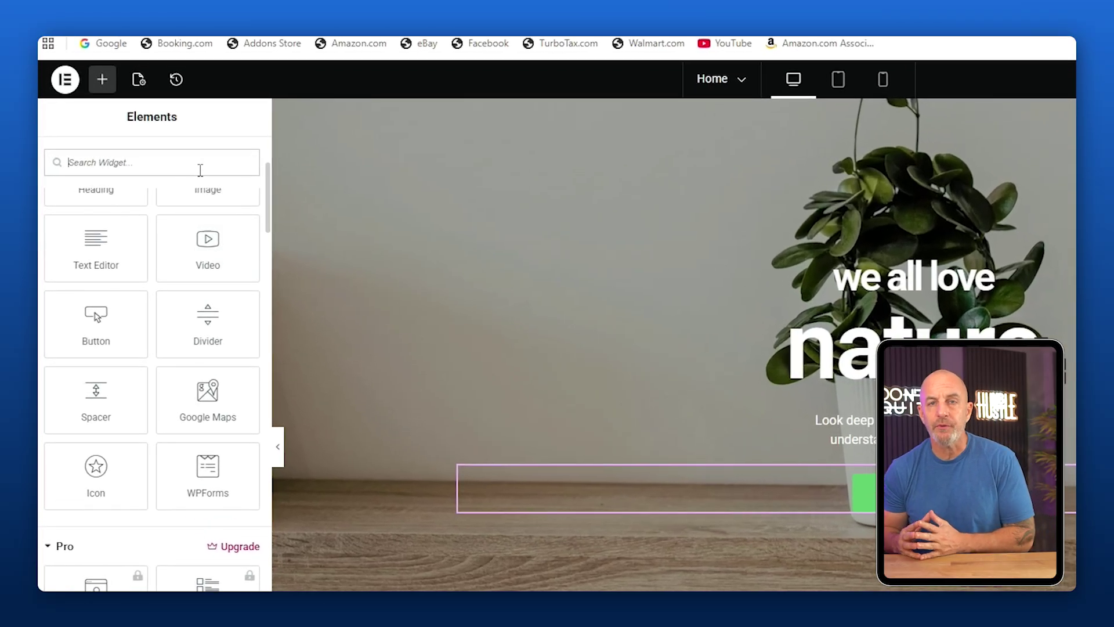
Step: Link the Get Started button to #Anchor1 and test the jump to the QUESTIONS section
text(a)
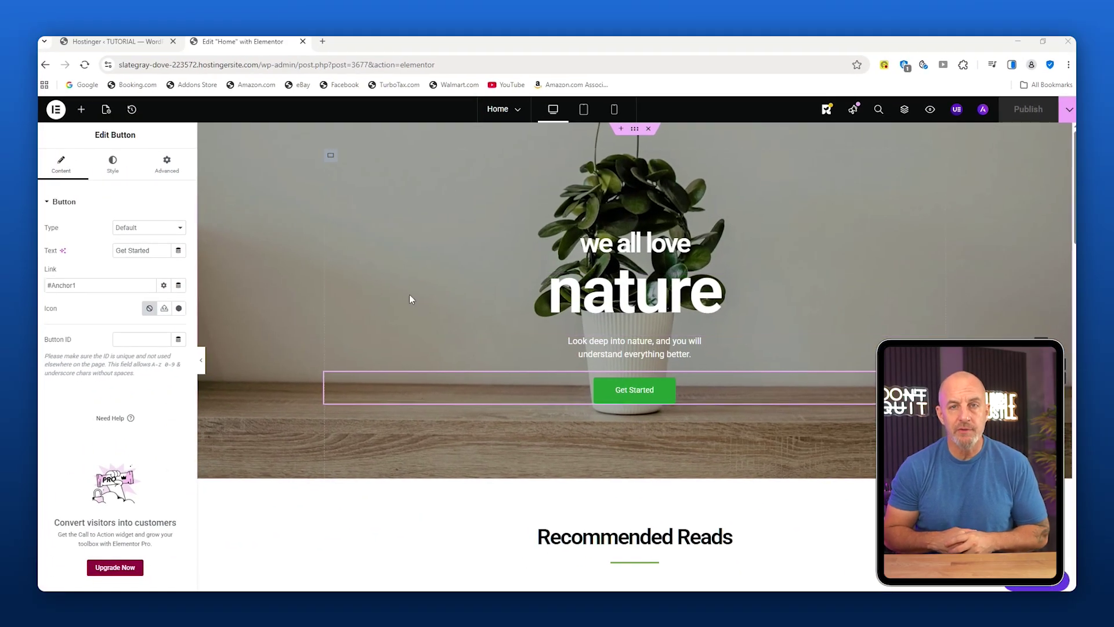
click(82, 286)
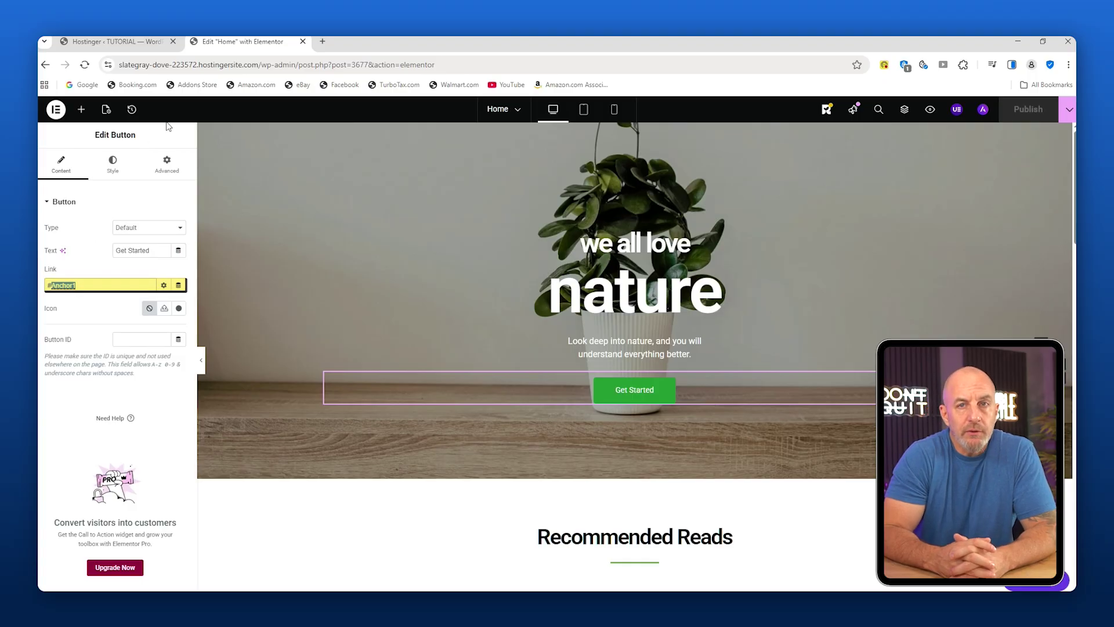
click(649, 400)
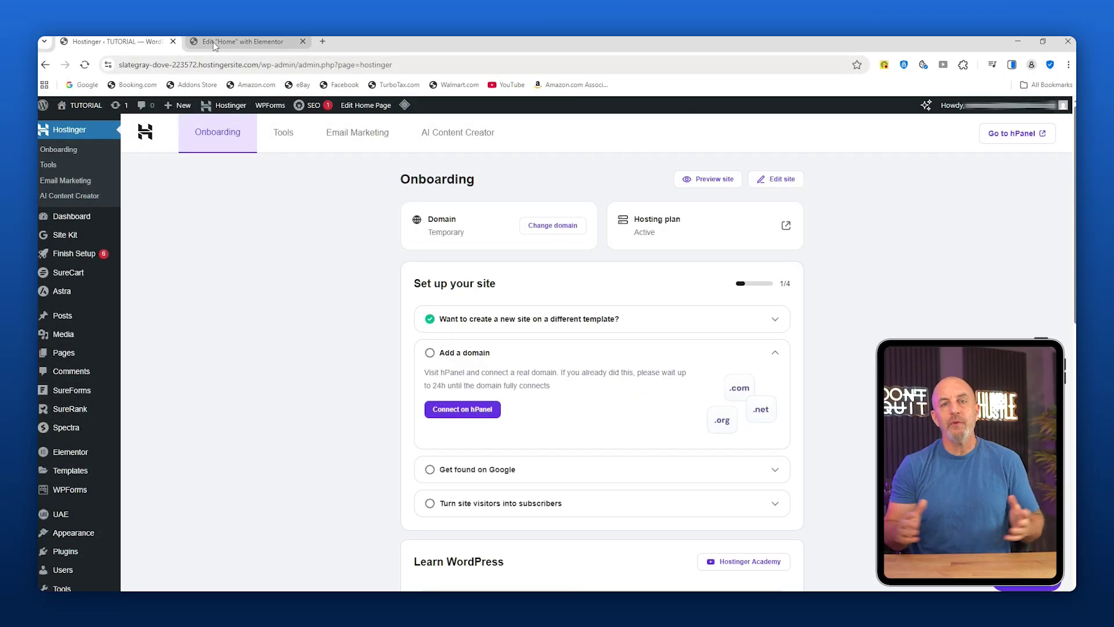
click(215, 45)
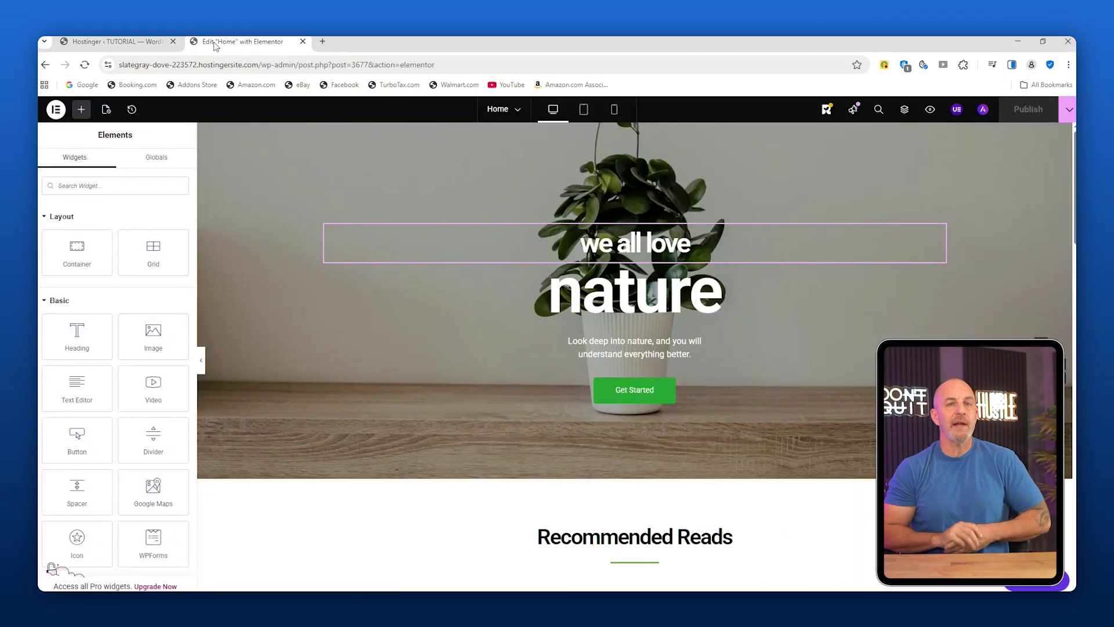
Step: Go to the WordPress posts list and move all 19 sample posts to Trash
click(56, 110)
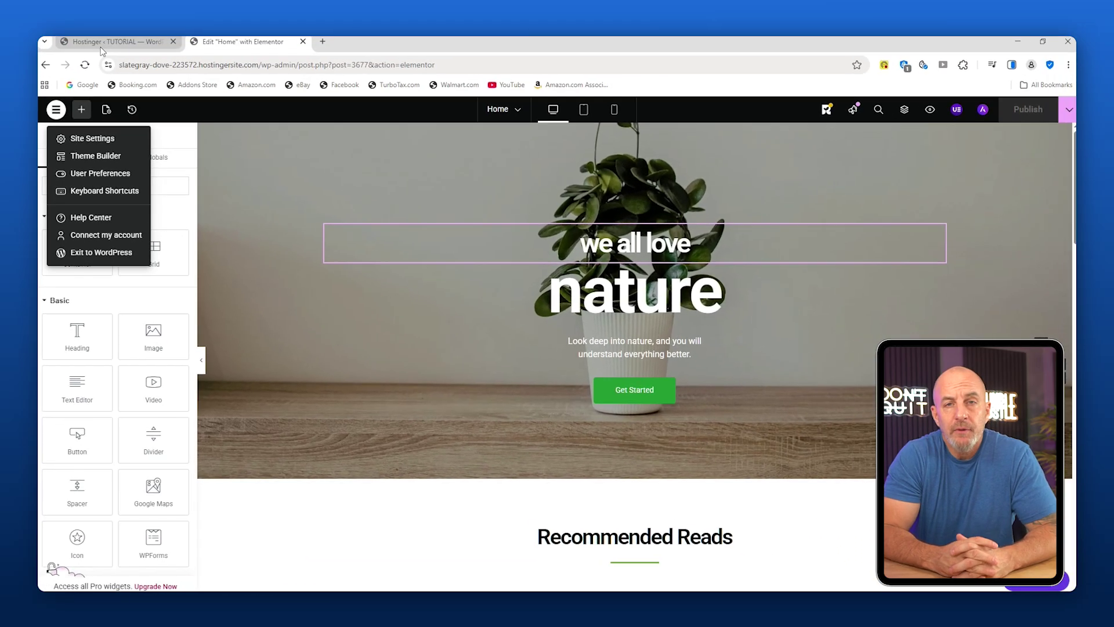
click(134, 290)
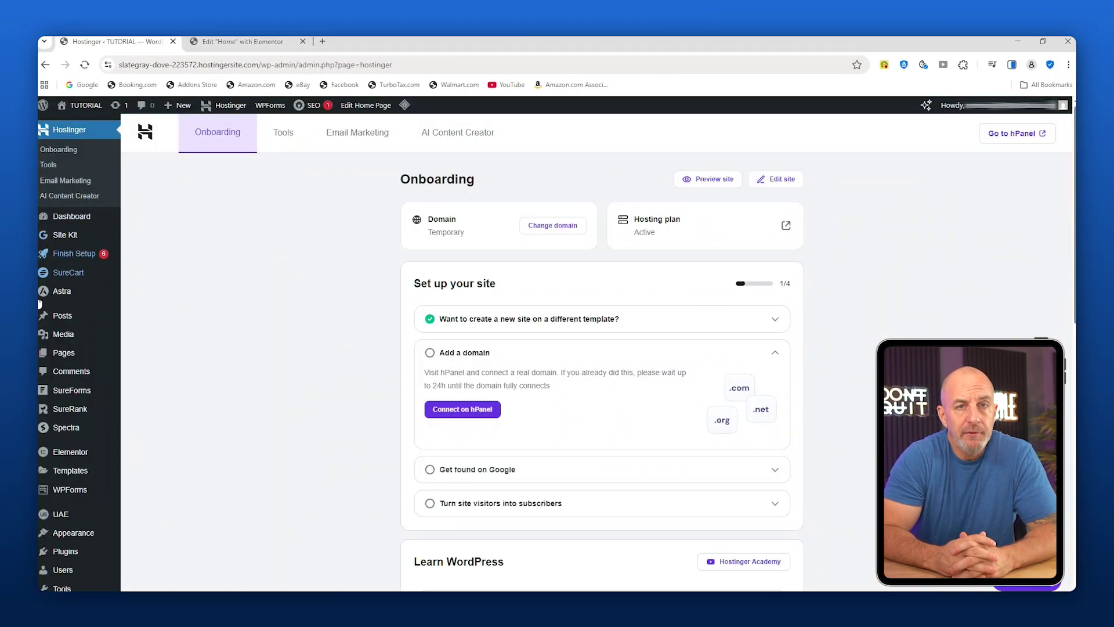
mouse_move(58, 318)
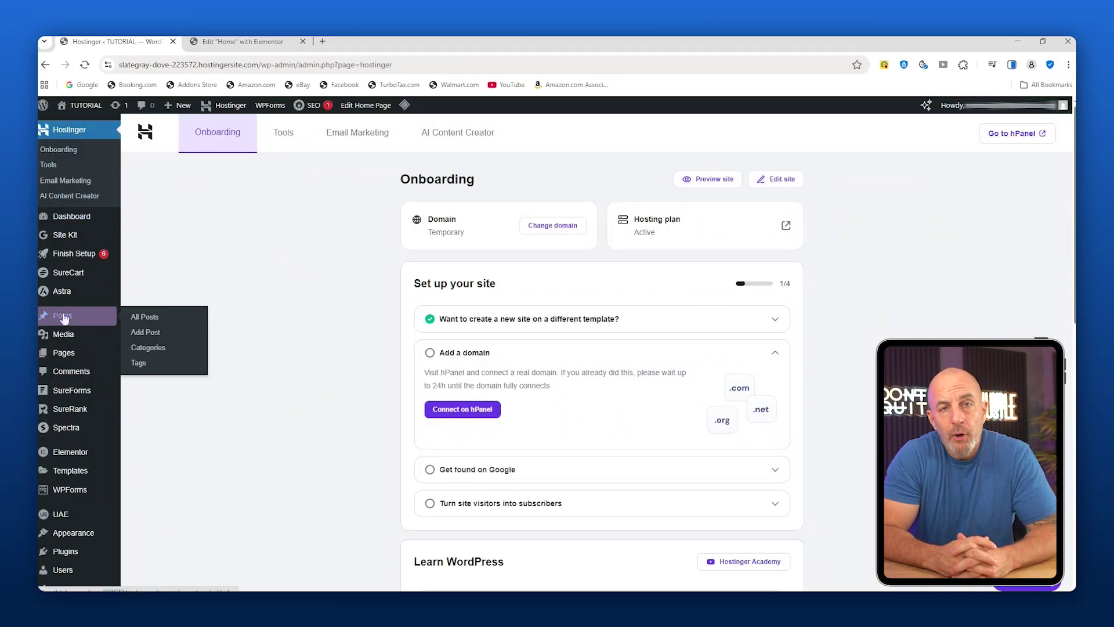
click(145, 317)
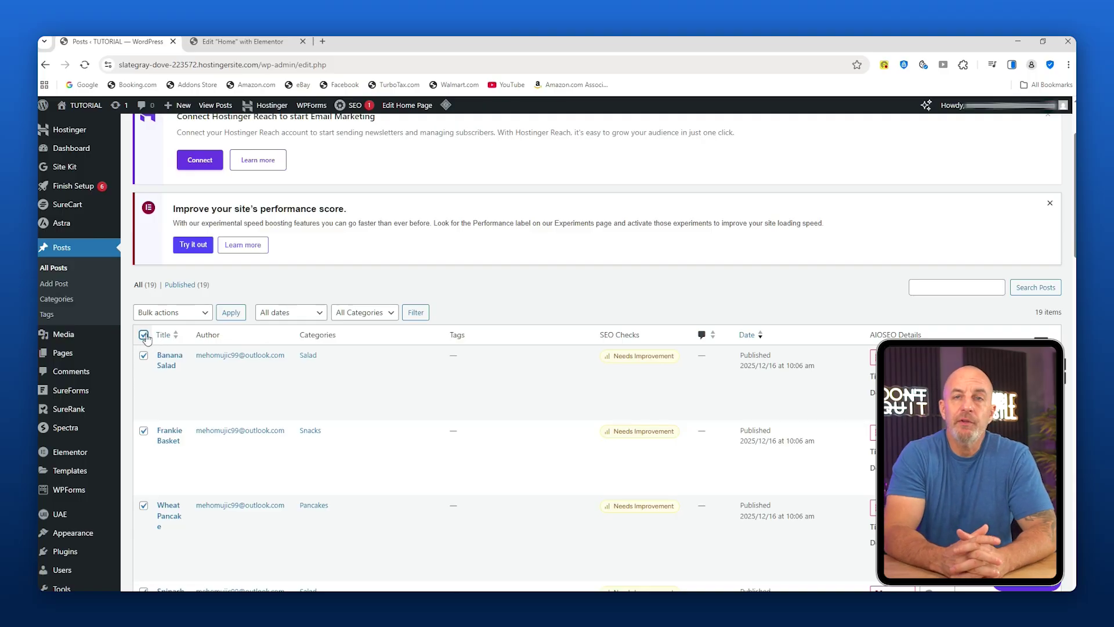
scroll(146, 339, down, 15)
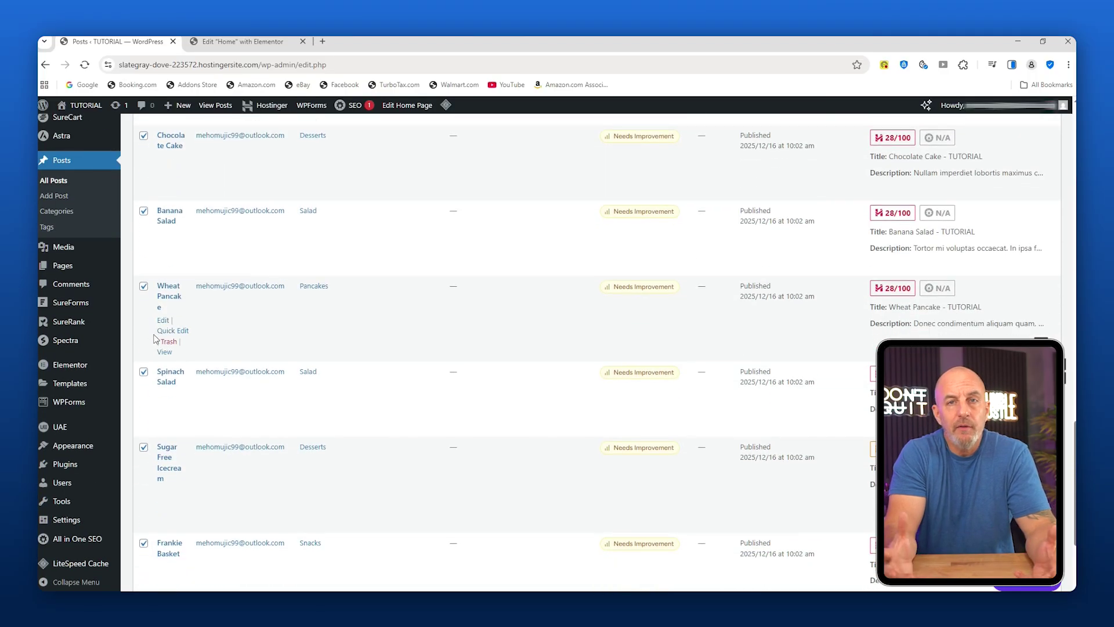
click(165, 551)
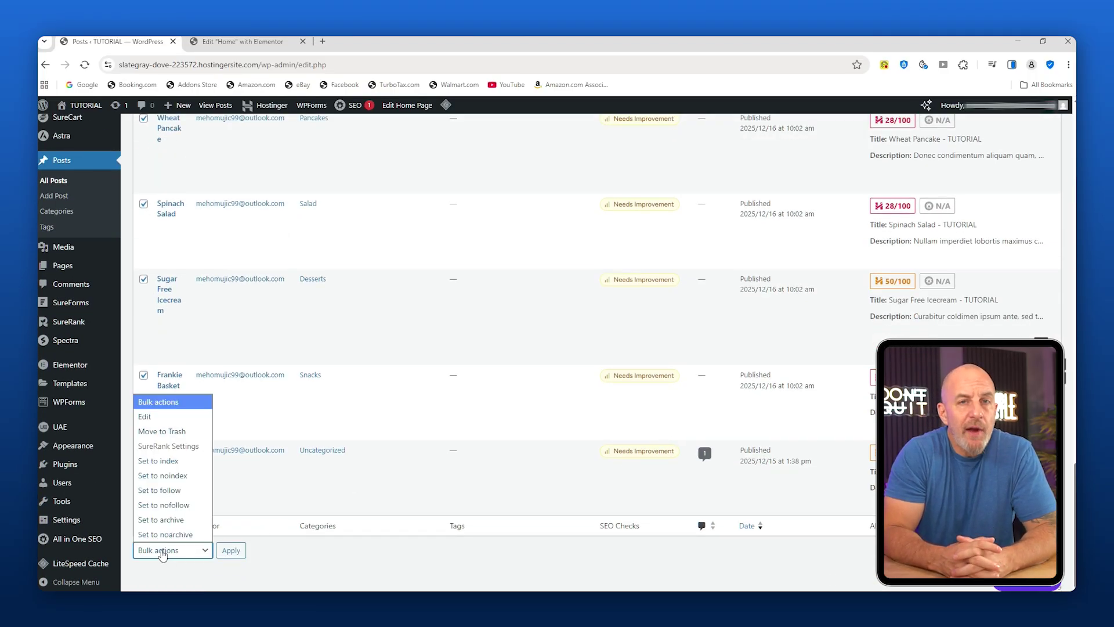
click(187, 431)
click(230, 550)
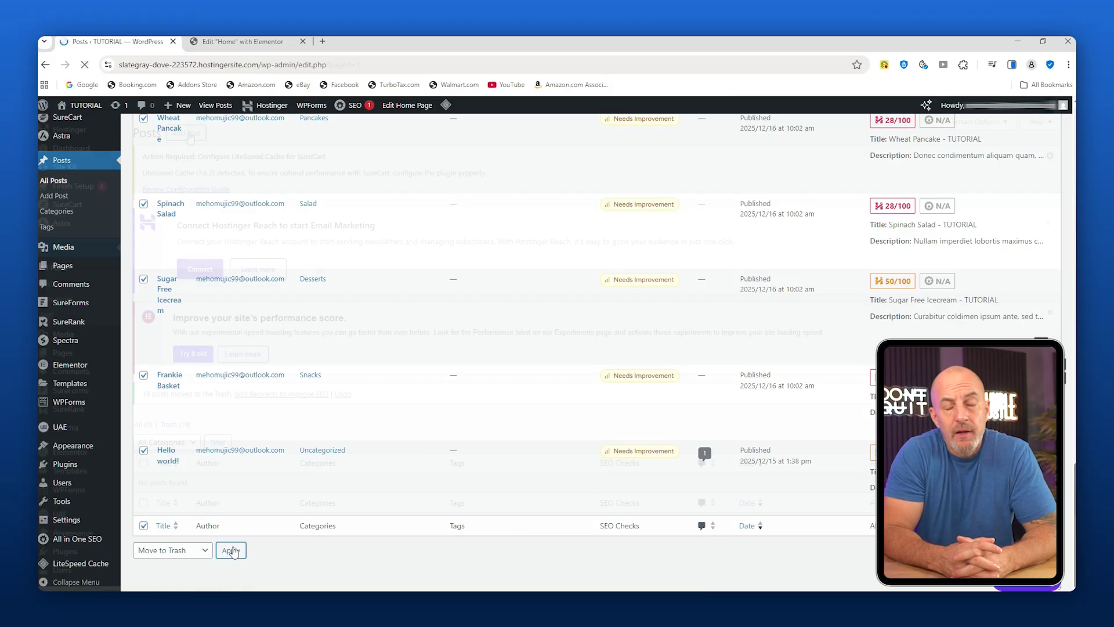
Step: Start a new post titled 'Winter Care for Houseplants' pasted from the clipboard, without the trailing colon
click(190, 133)
key(super+v)
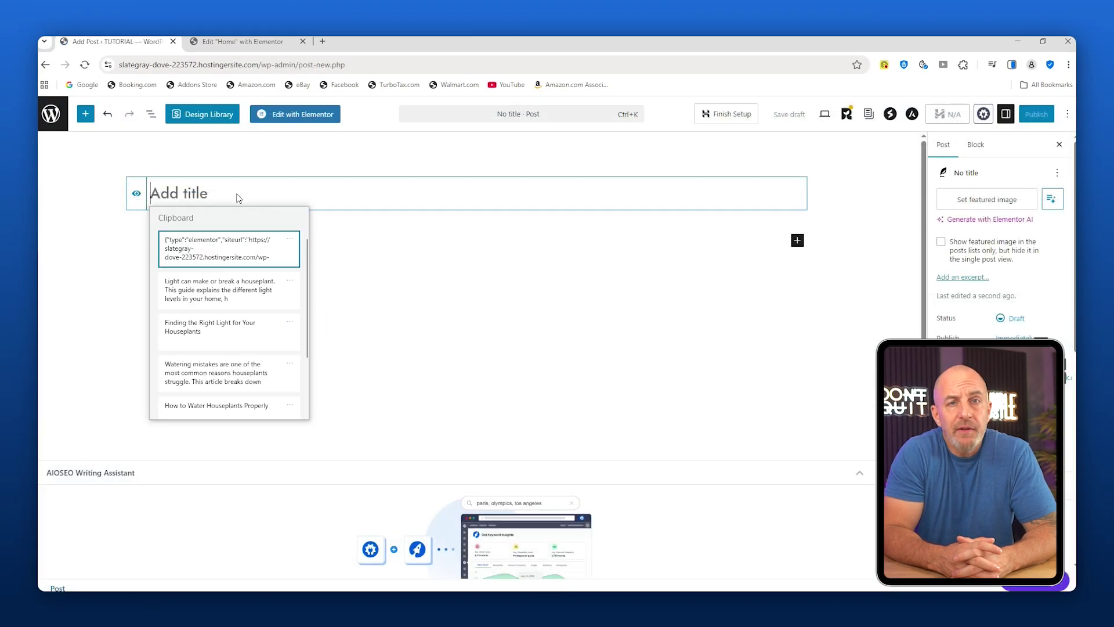
click(206, 405)
key(BackSpace)
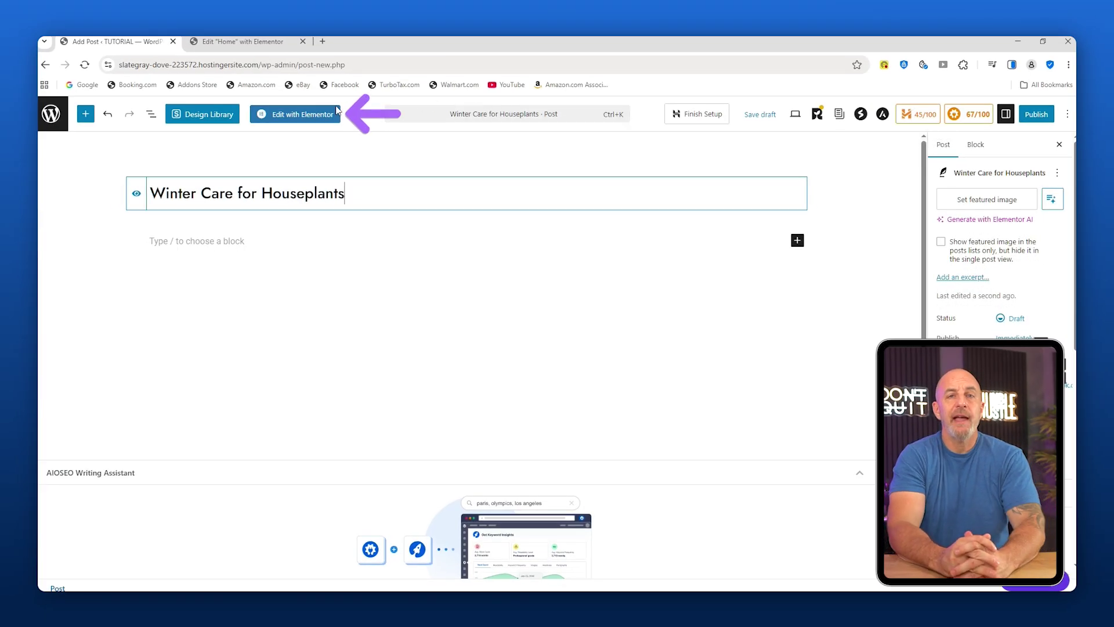
Step: In Elementor, give the post's top container the window-sill plant photo background and 424 px minimum height
click(299, 115)
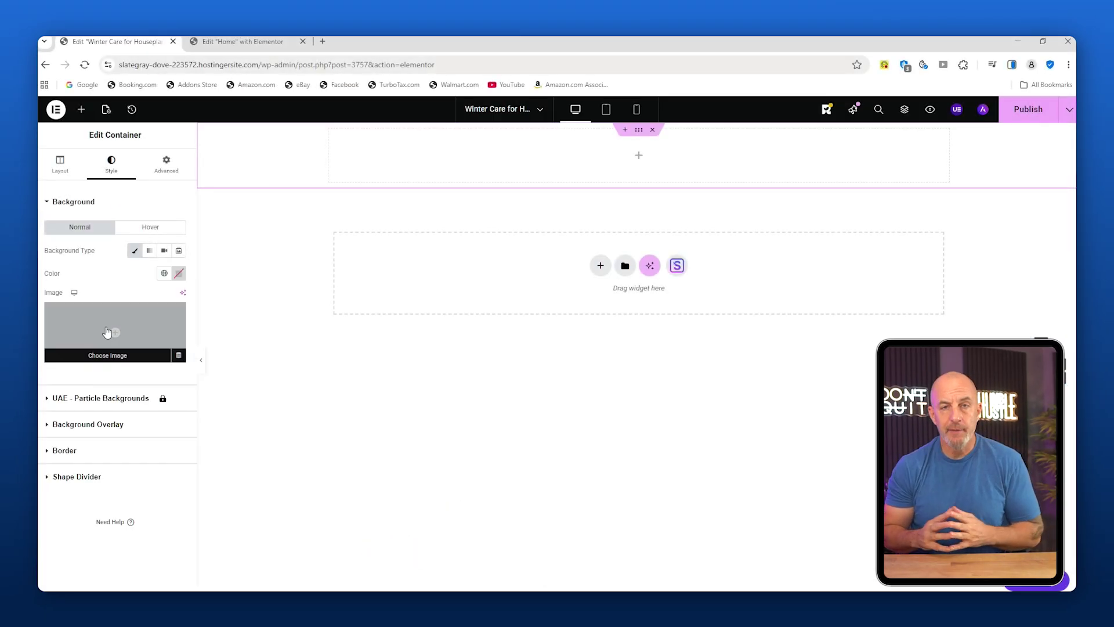
click(107, 332)
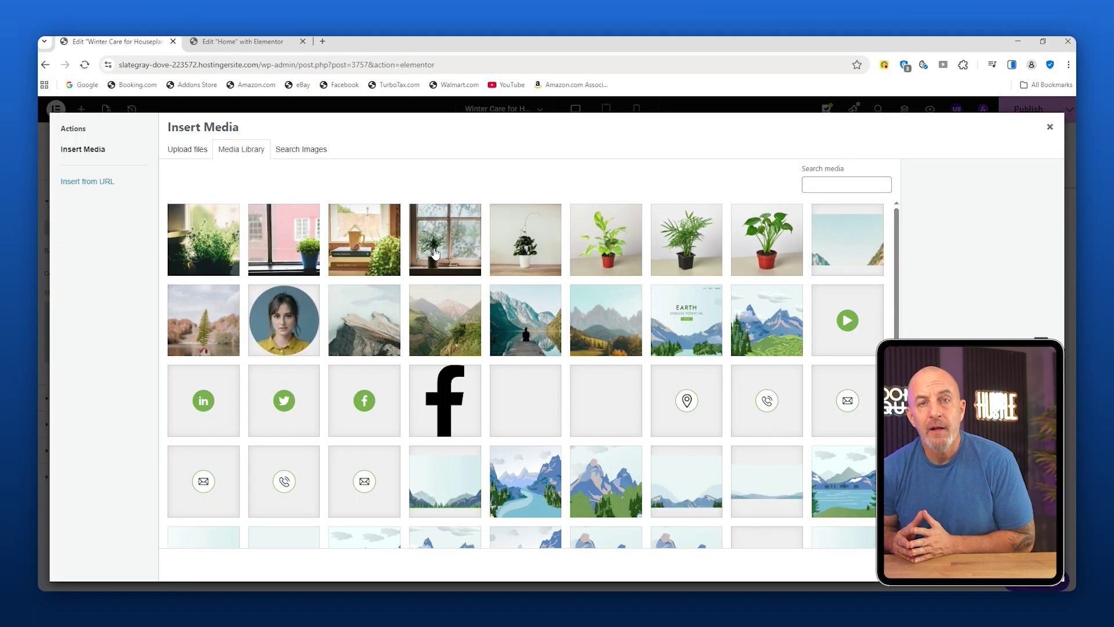
click(447, 253)
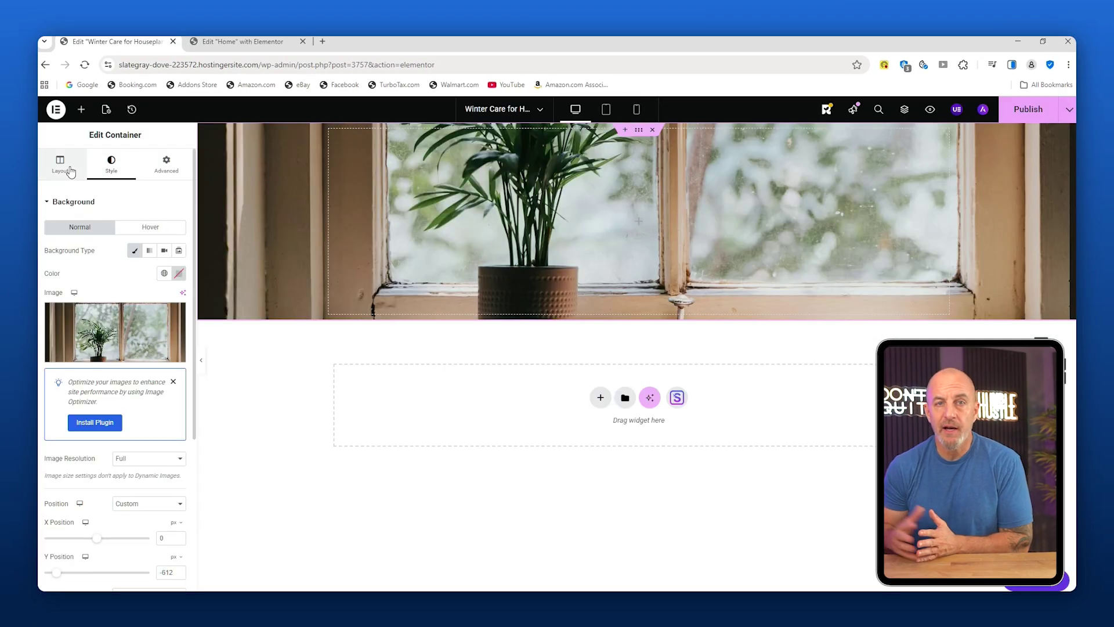
click(70, 171)
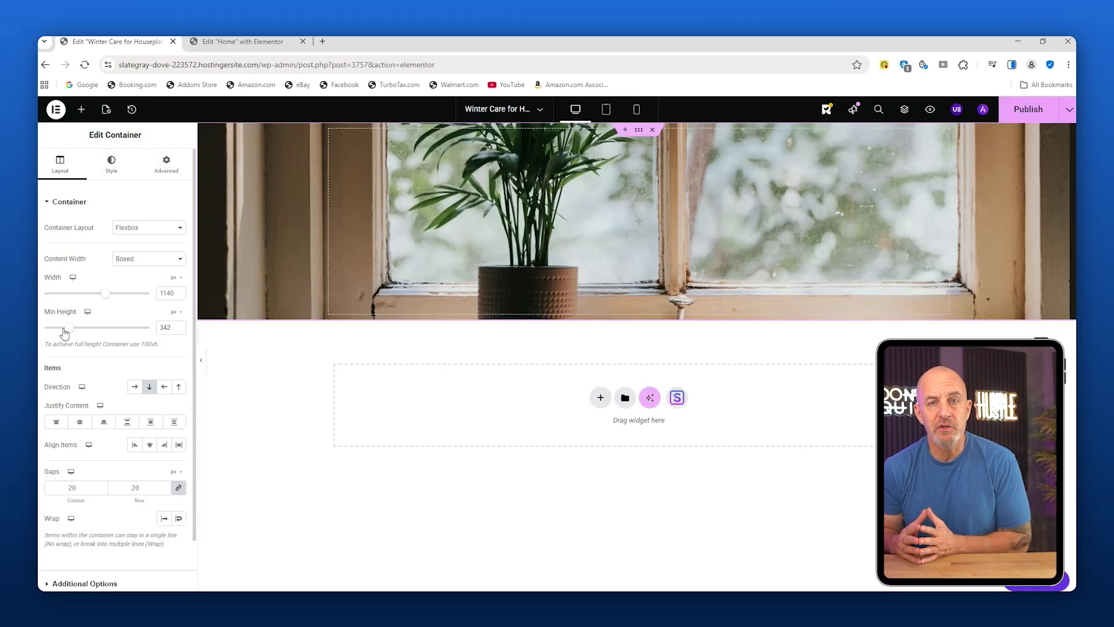
drag(73, 331, 80, 333)
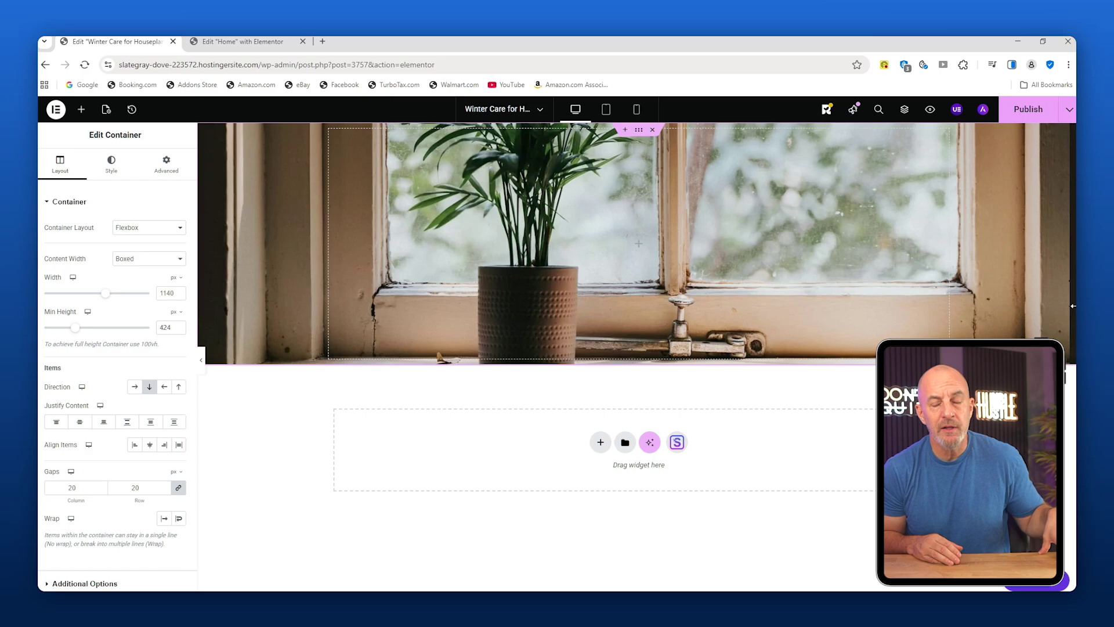
click(82, 109)
Step: Add the Winter Care for Houseplants heading with a 16 px spacer above it, then publish and preview
drag(73, 333, 533, 430)
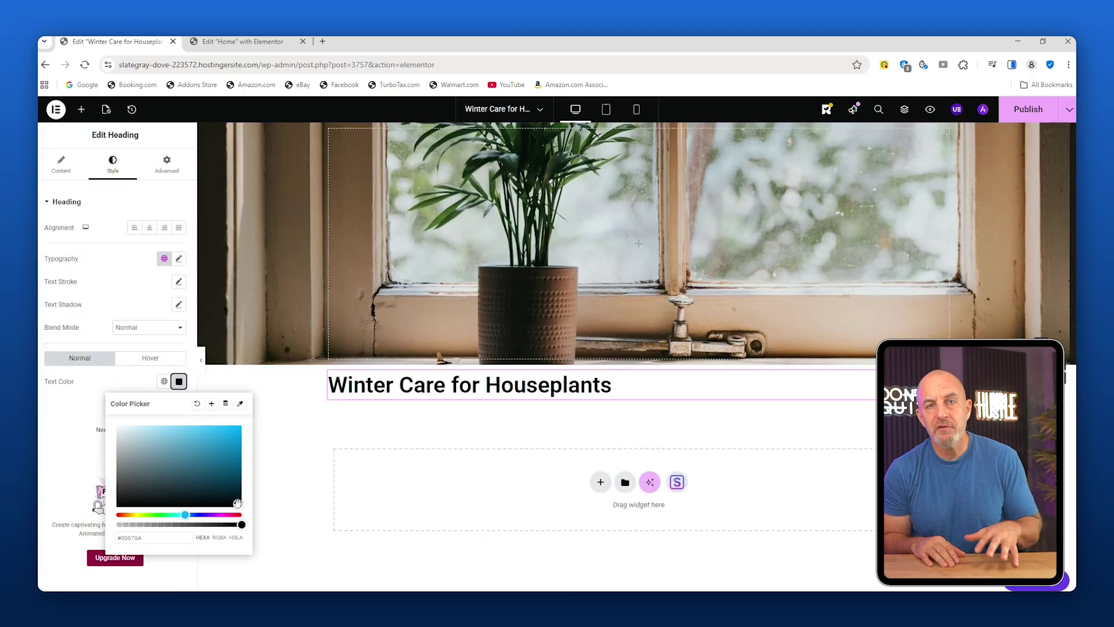
click(82, 109)
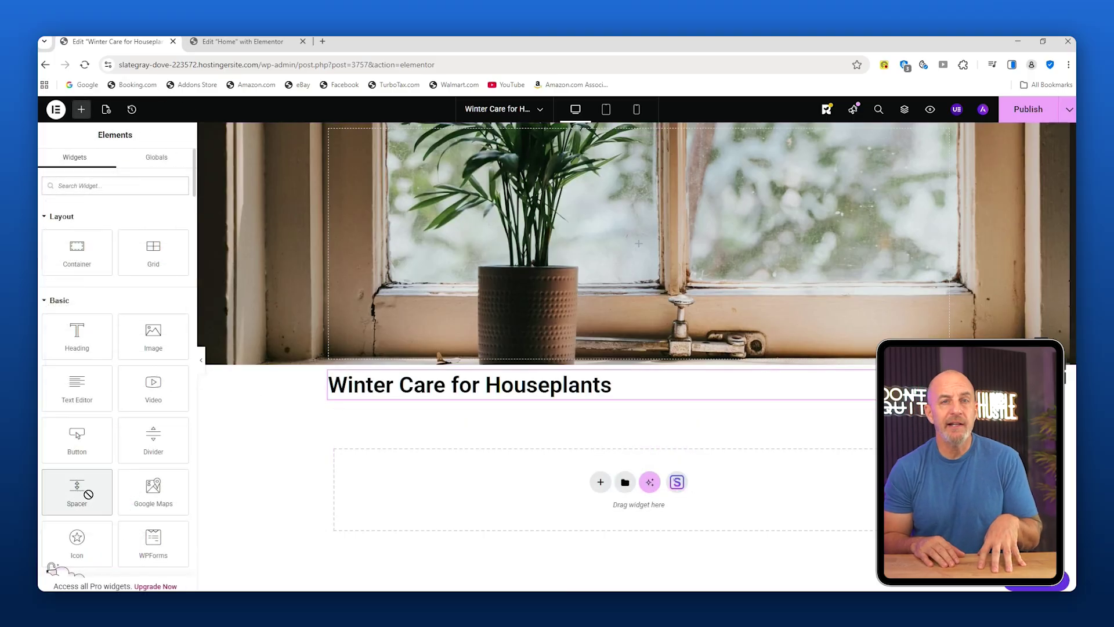
drag(77, 490, 365, 371)
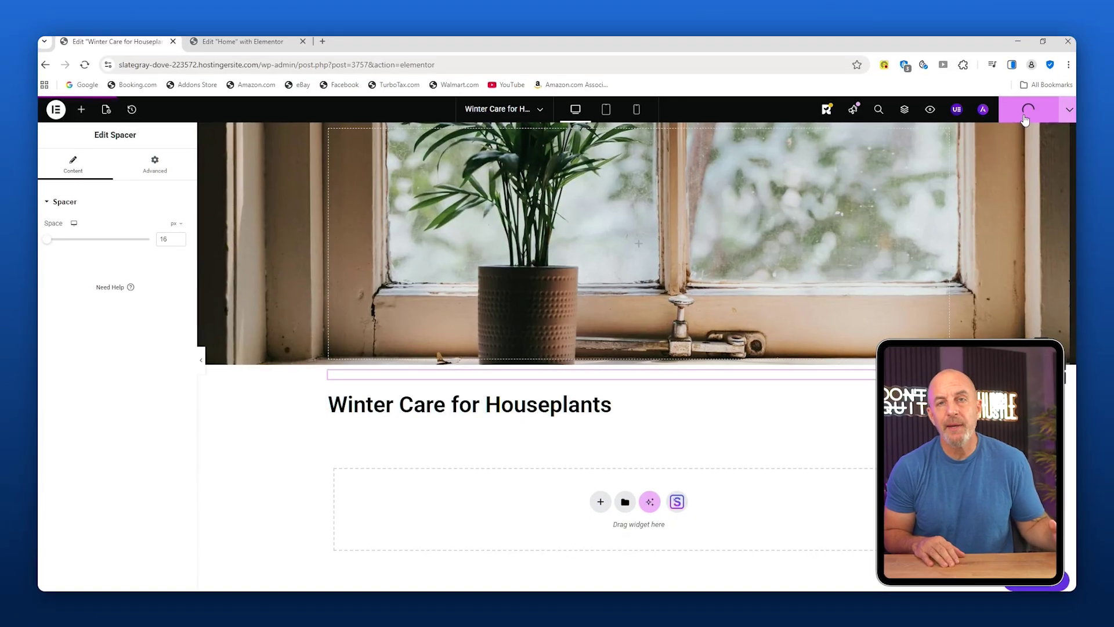
click(1038, 111)
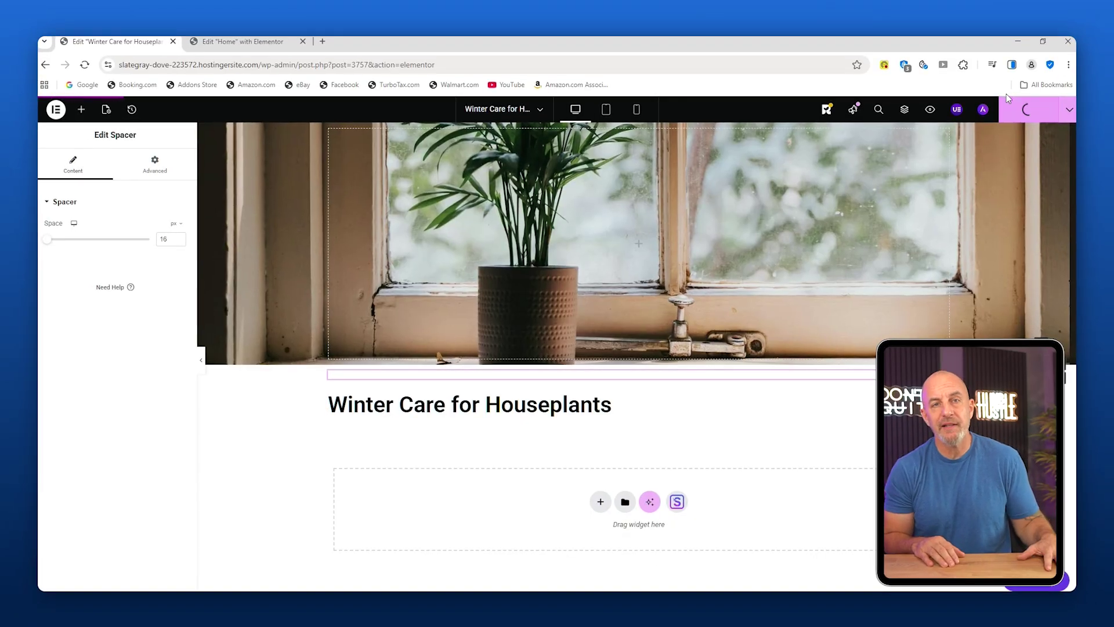
click(930, 110)
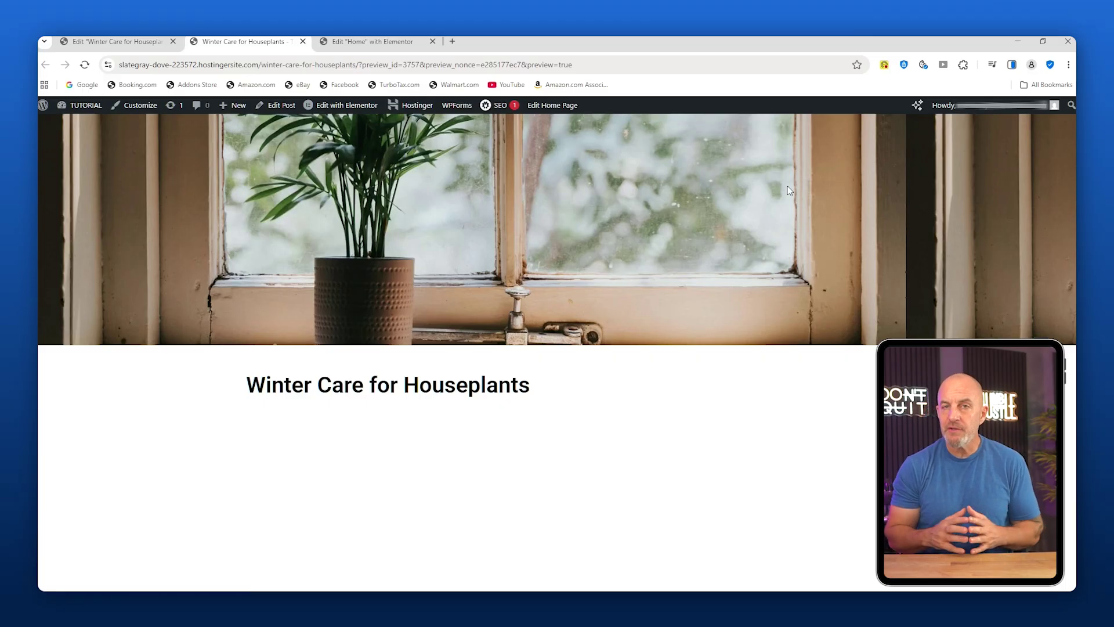
Step: Add a Flexbox section with a Text Editor widget holding the winter houseplant care paragraph
click(303, 41)
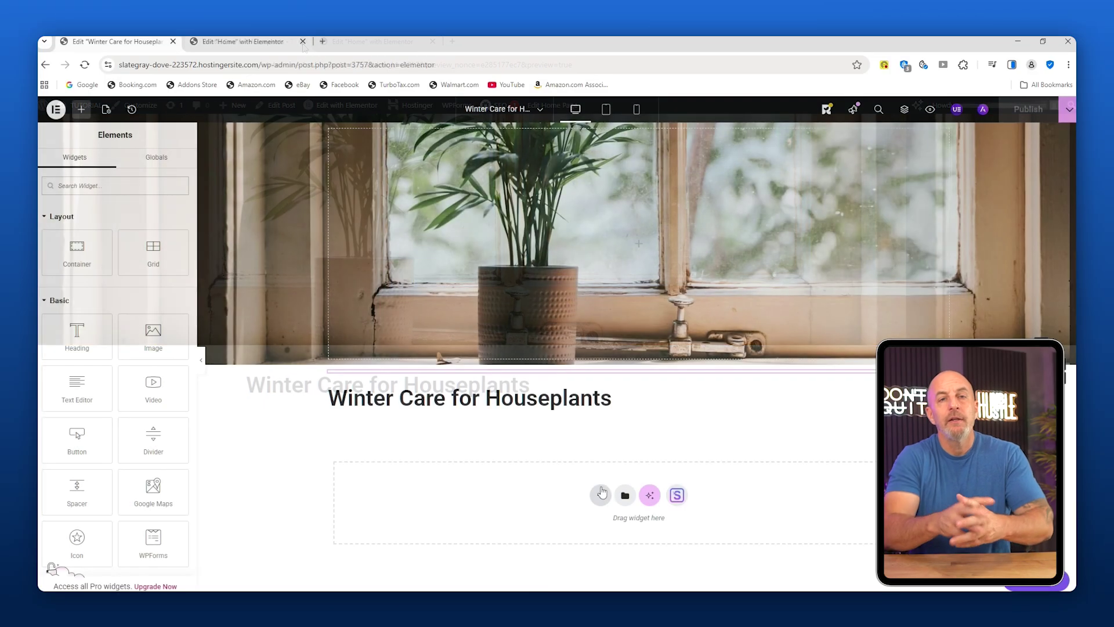
click(600, 496)
click(599, 528)
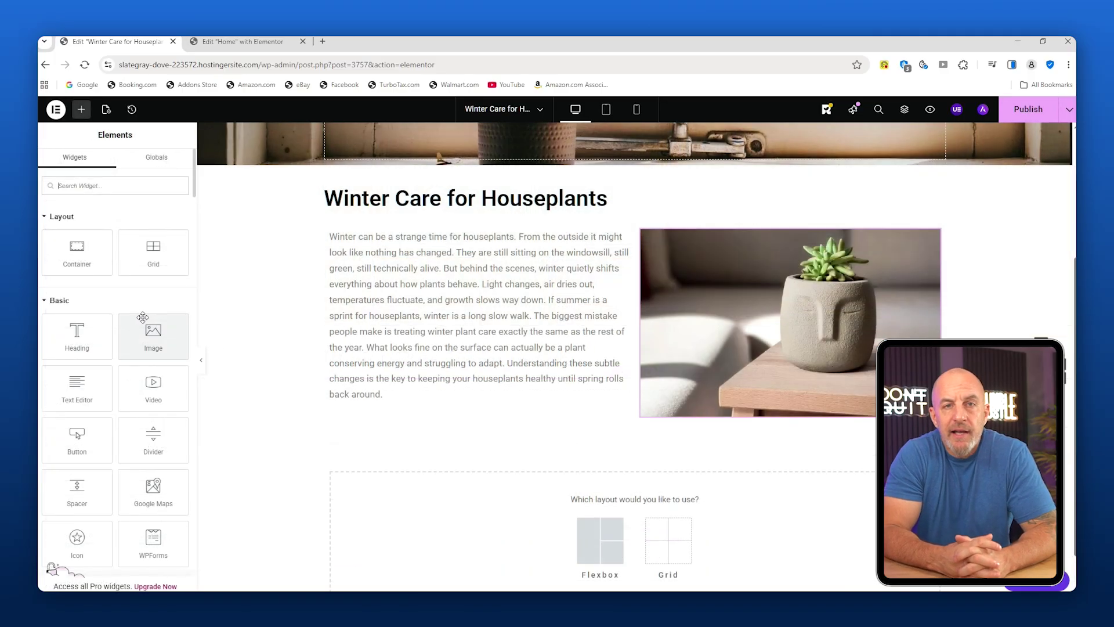
drag(92, 397, 560, 442)
click(128, 376)
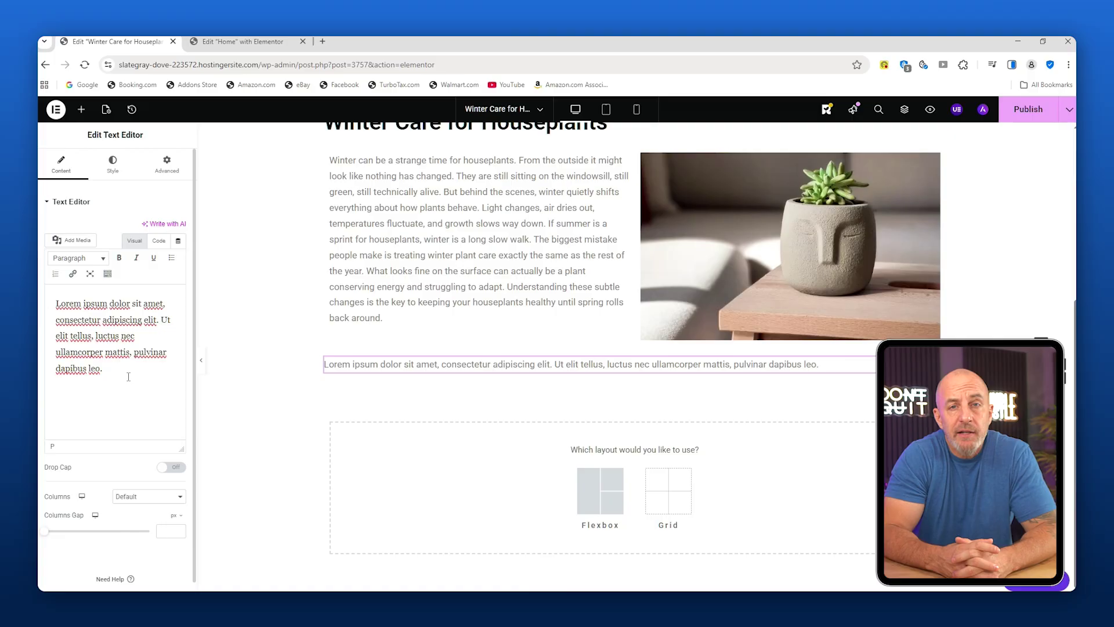
triple_click(90, 329)
key(super+v)
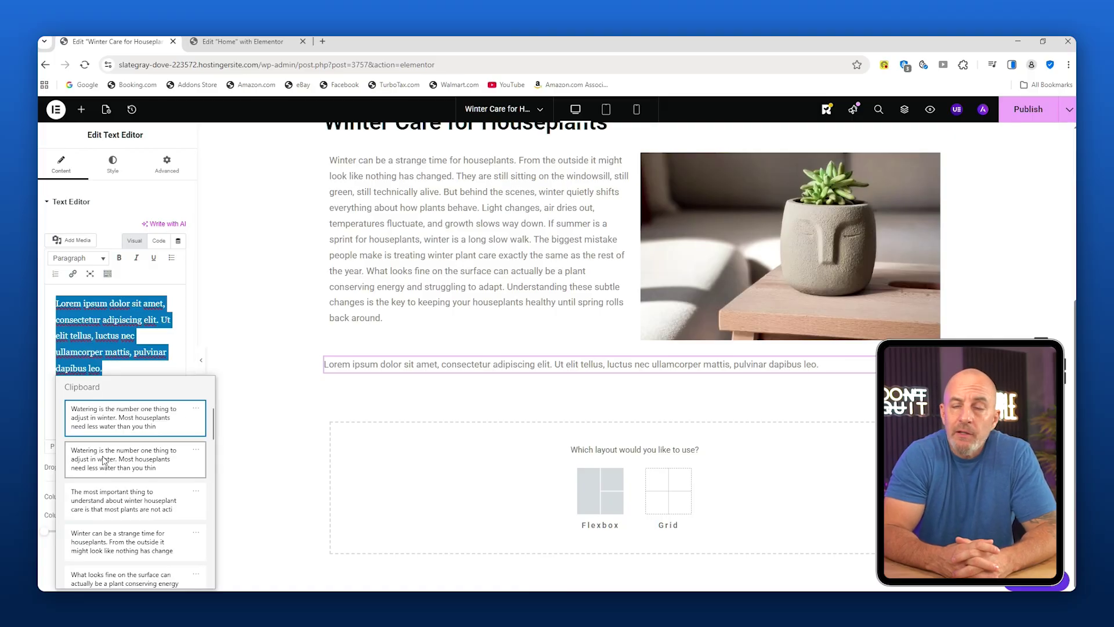
click(146, 499)
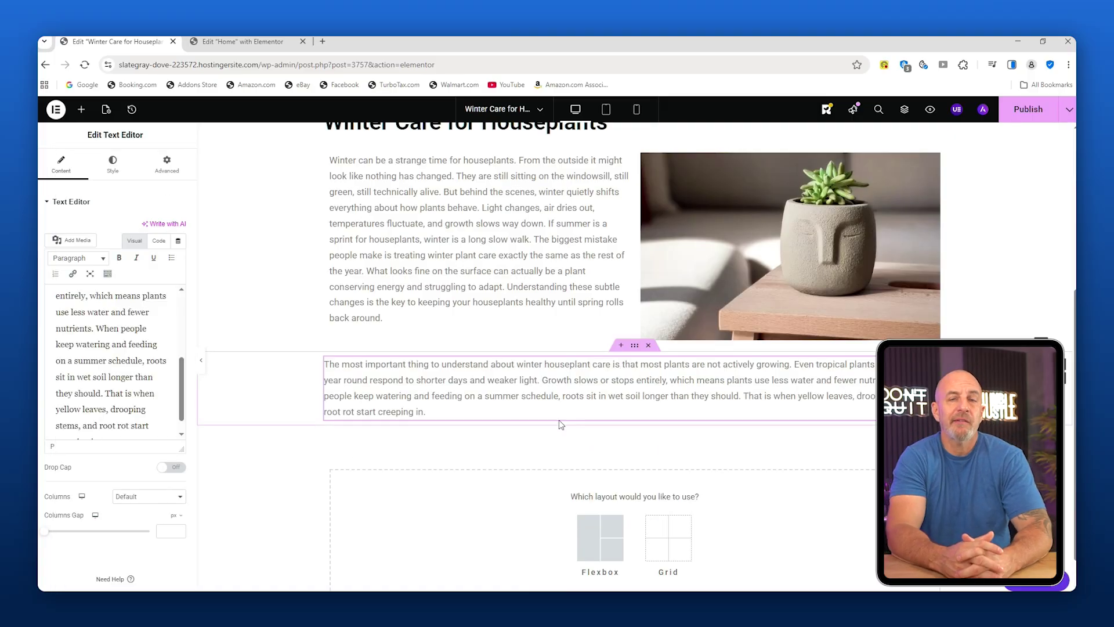
Step: Add a two-column section below the winter-care paragraph
scroll(839, 464, down, 1)
scroll(840, 464, up, 1)
click(596, 504)
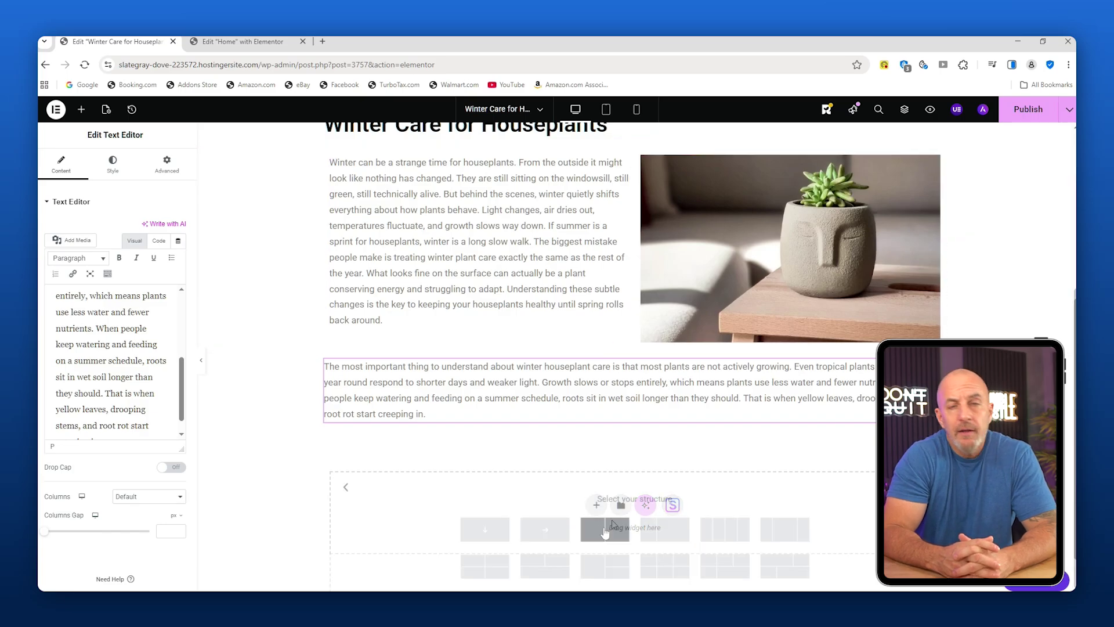
click(601, 527)
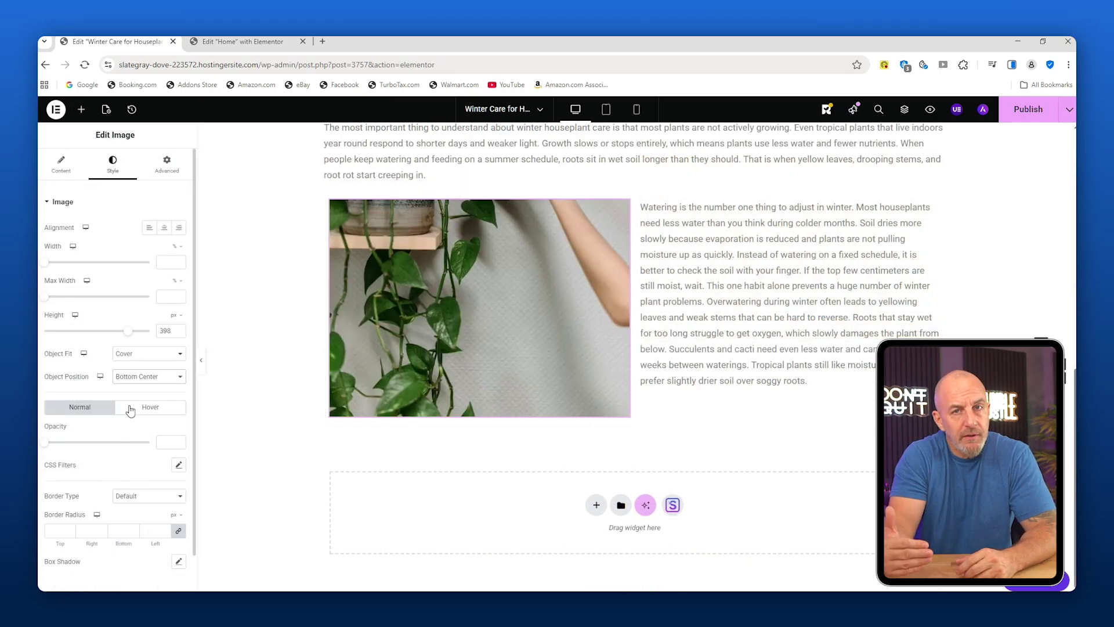
Step: Frame the watering-can photo from Top Center at 364 px height, then publish the post
click(145, 376)
click(134, 416)
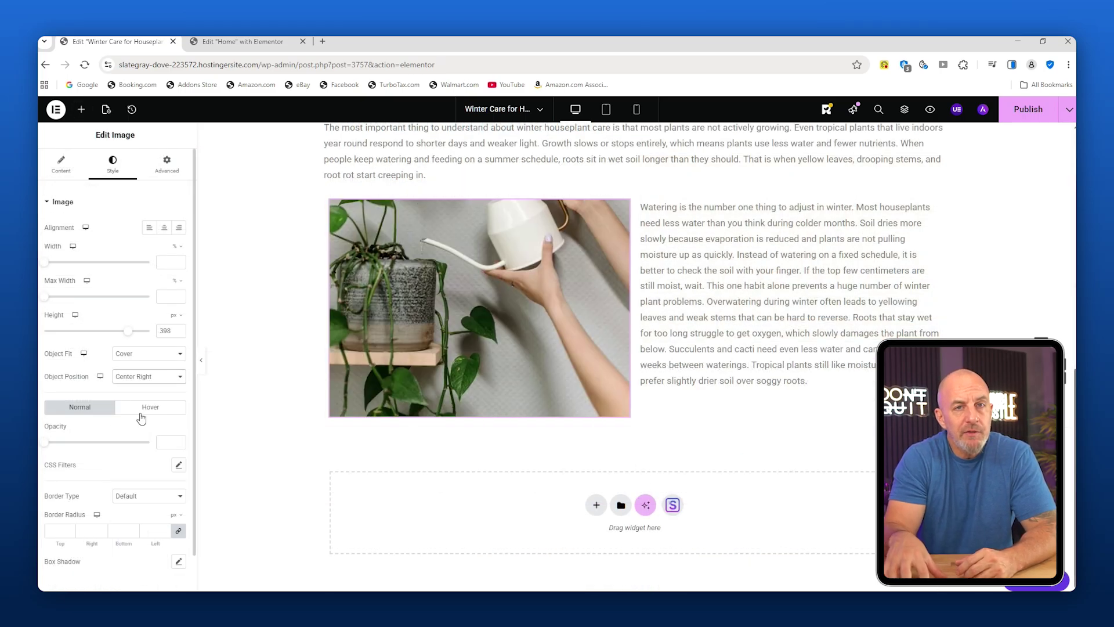
click(132, 379)
click(134, 392)
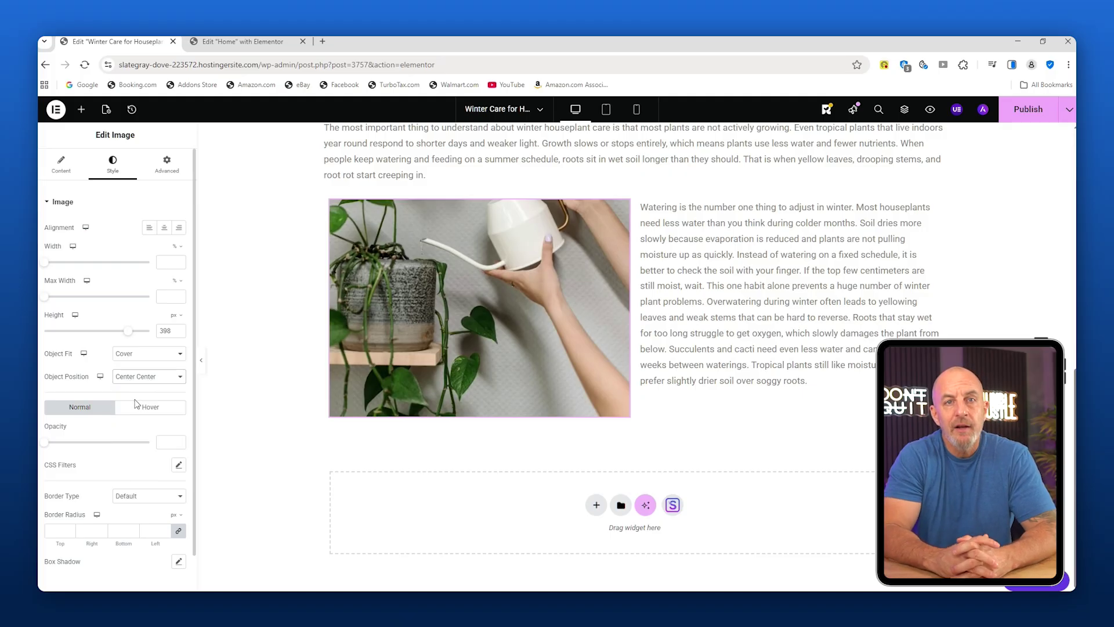
click(145, 376)
click(135, 429)
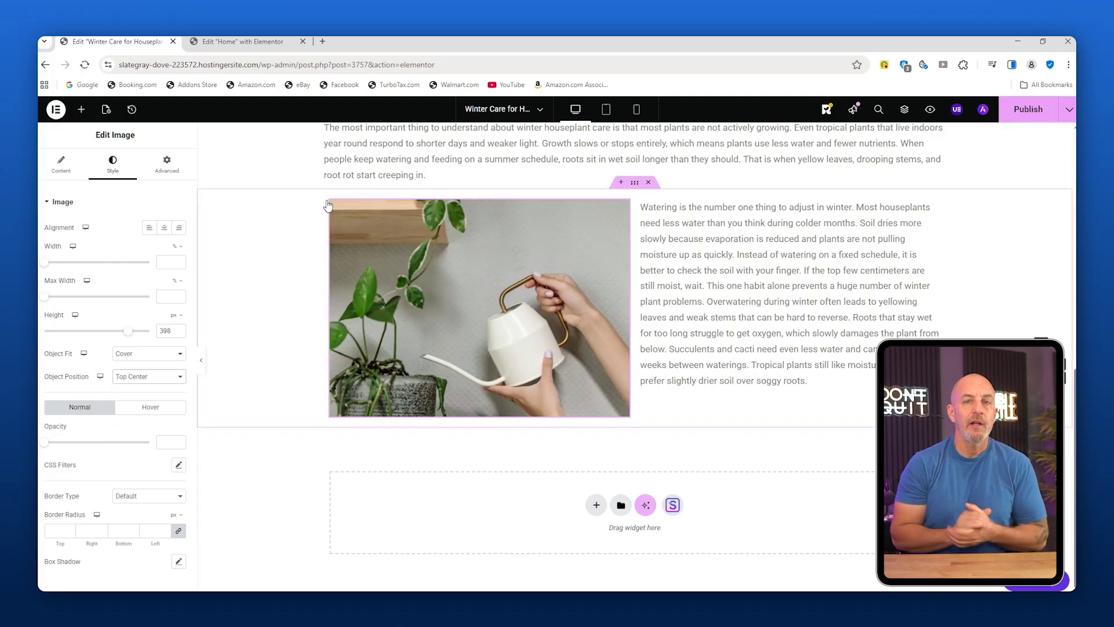
drag(128, 336, 124, 338)
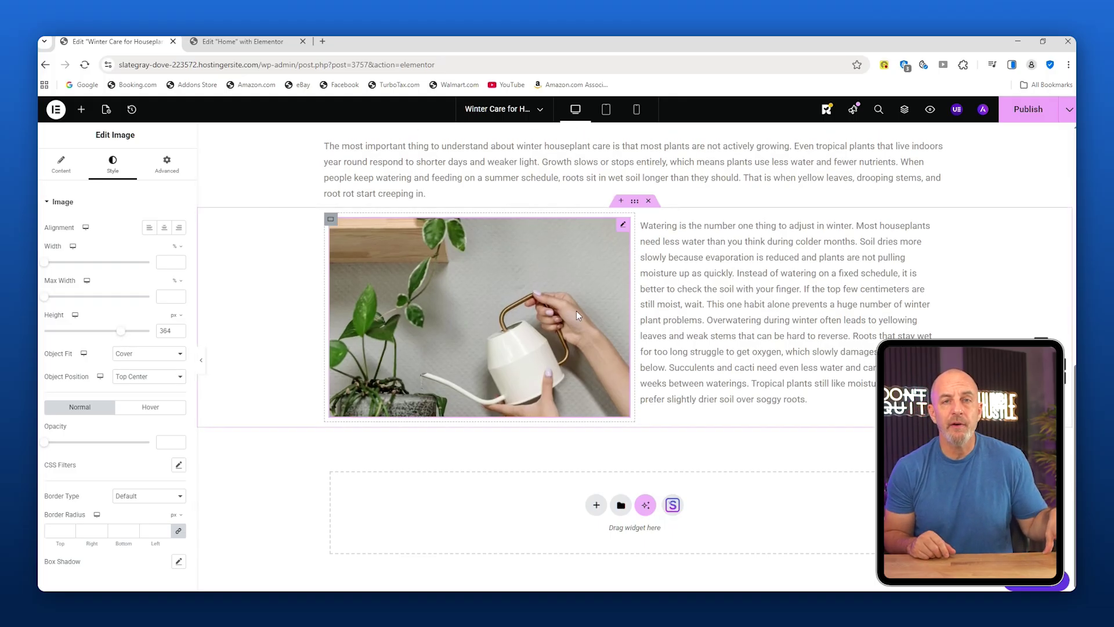
scroll(576, 311, up, 4)
click(1031, 110)
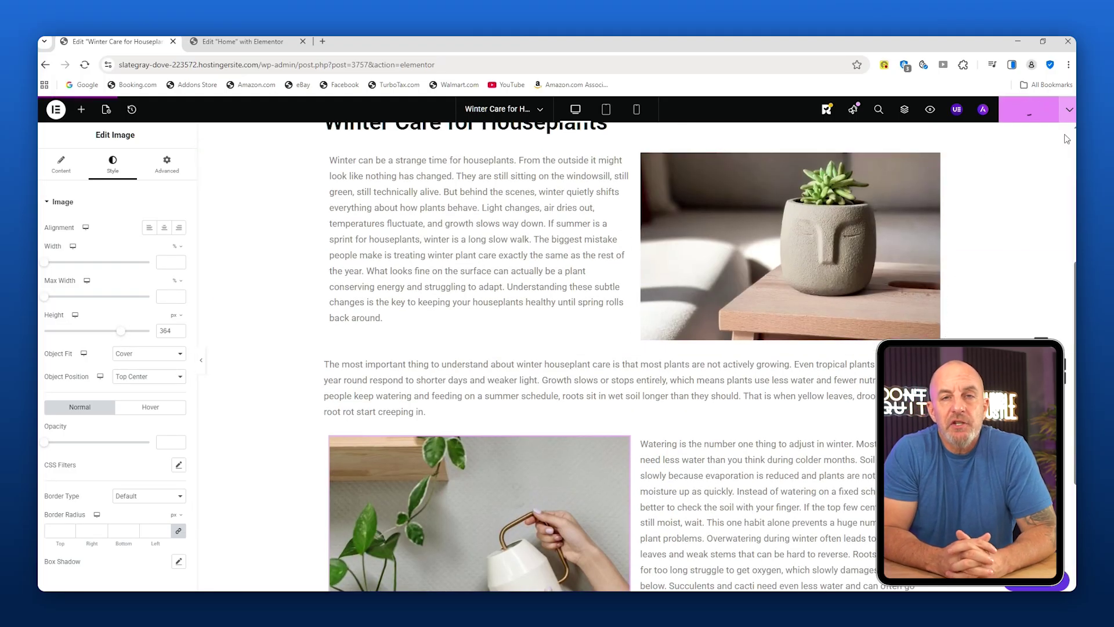
click(929, 109)
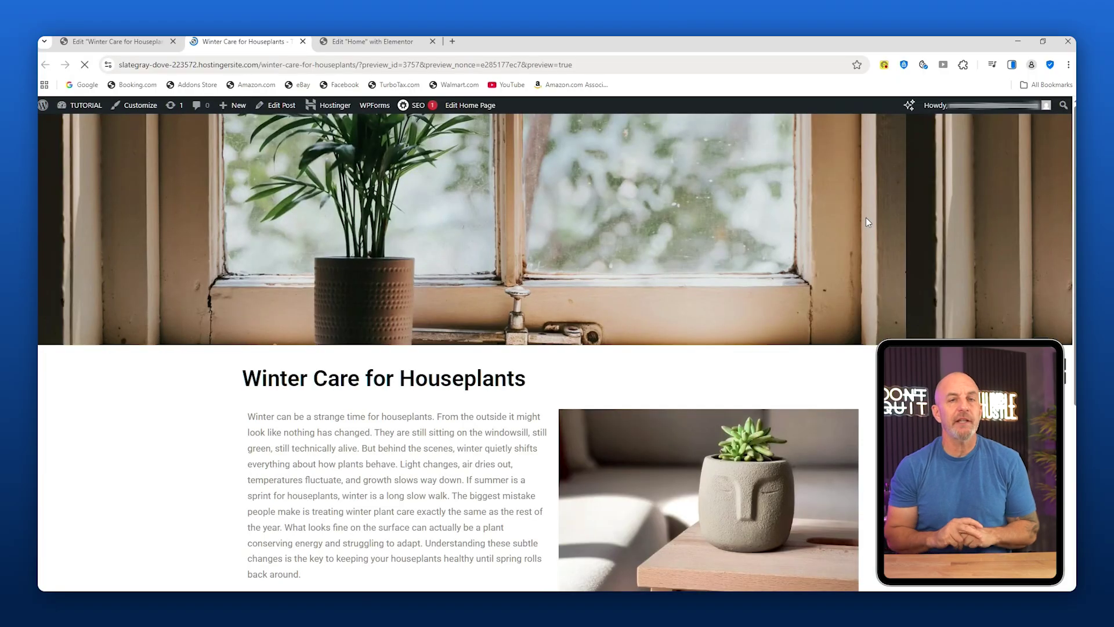
scroll(866, 217, down, 5)
scroll(864, 218, up, 5)
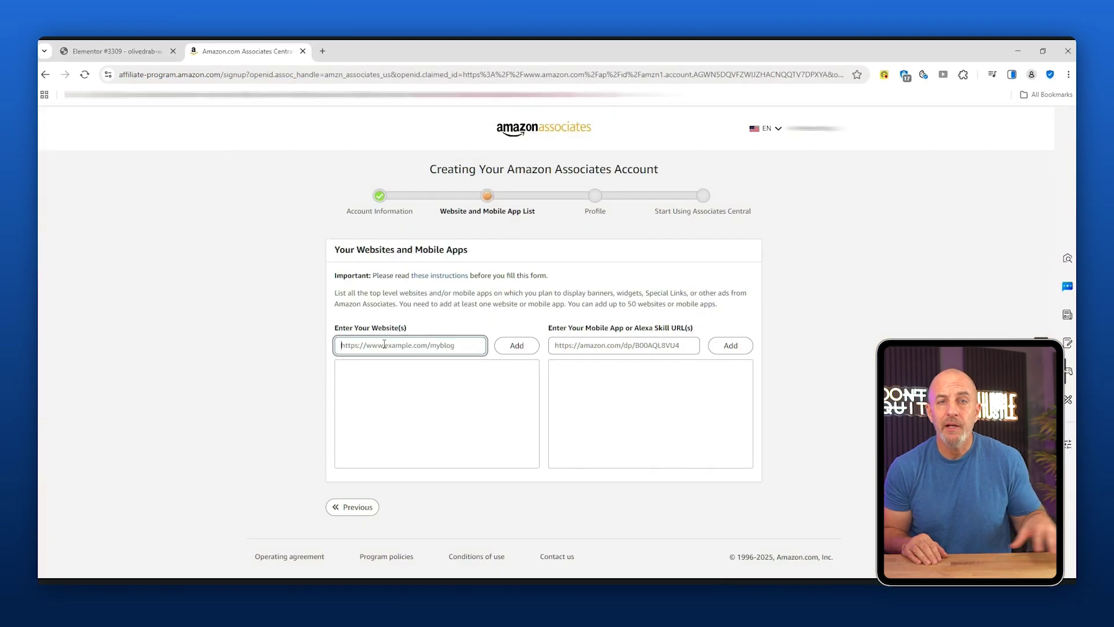
Step: Paste the site address and add it to the websites list
right_click(377, 345)
click(409, 458)
click(513, 345)
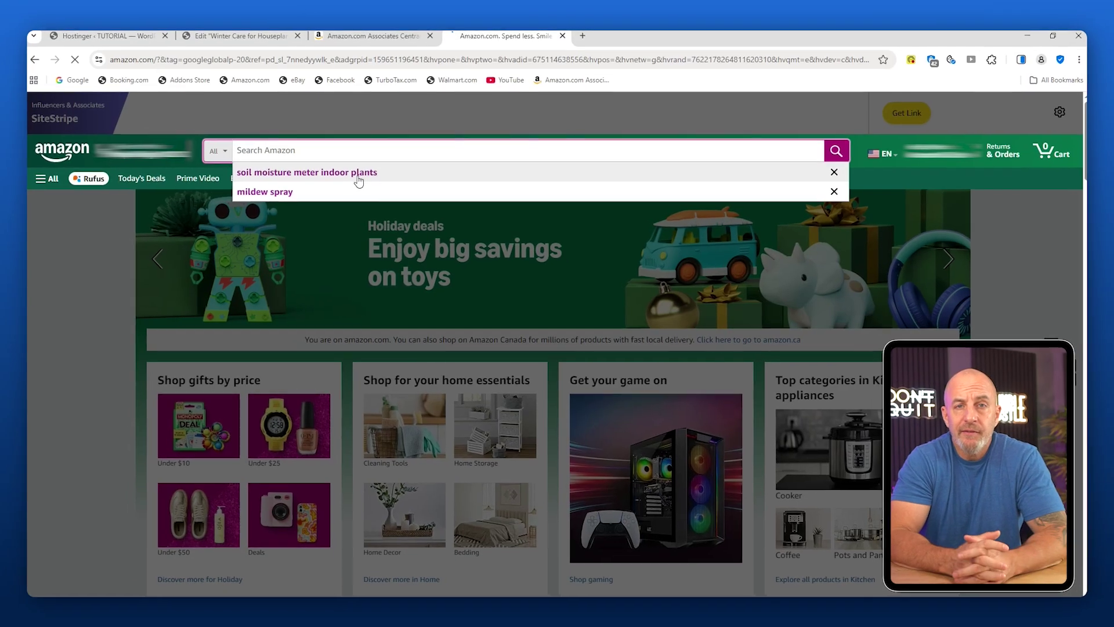
Step: Search Amazon for a soil moisture meter and generate a SiteStripe short link for the VIVOSUN tester
click(360, 178)
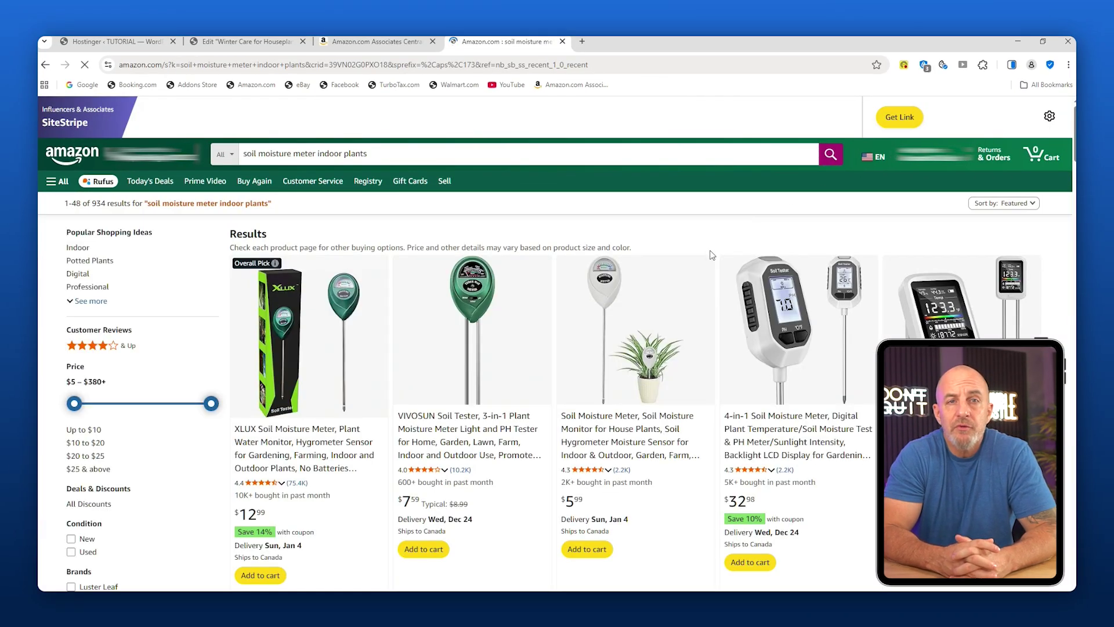
scroll(470, 244, down, 1)
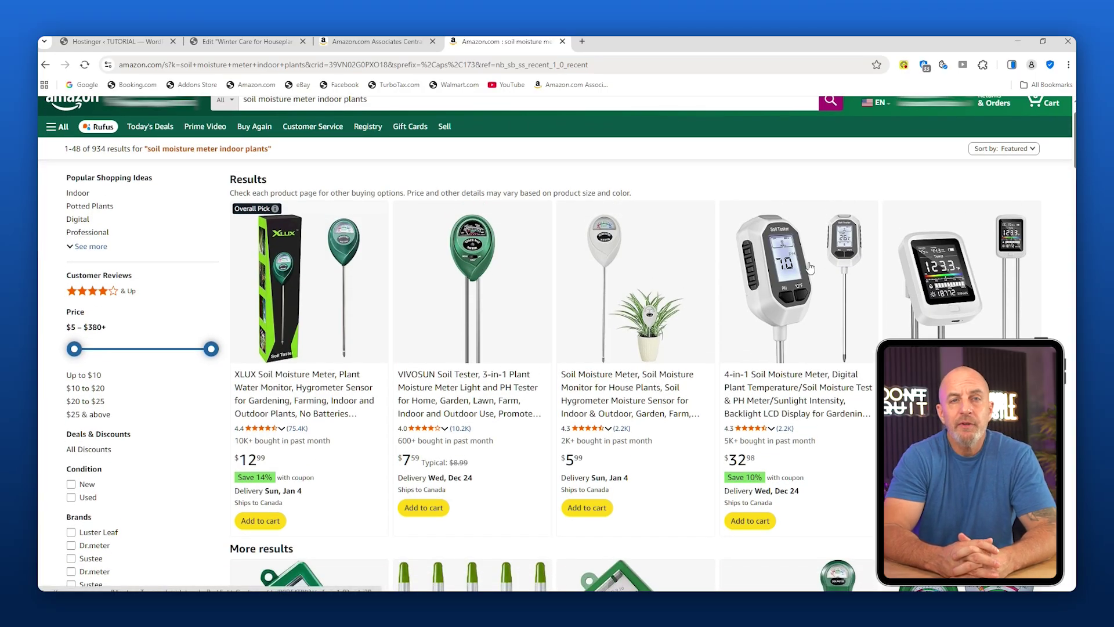
click(481, 282)
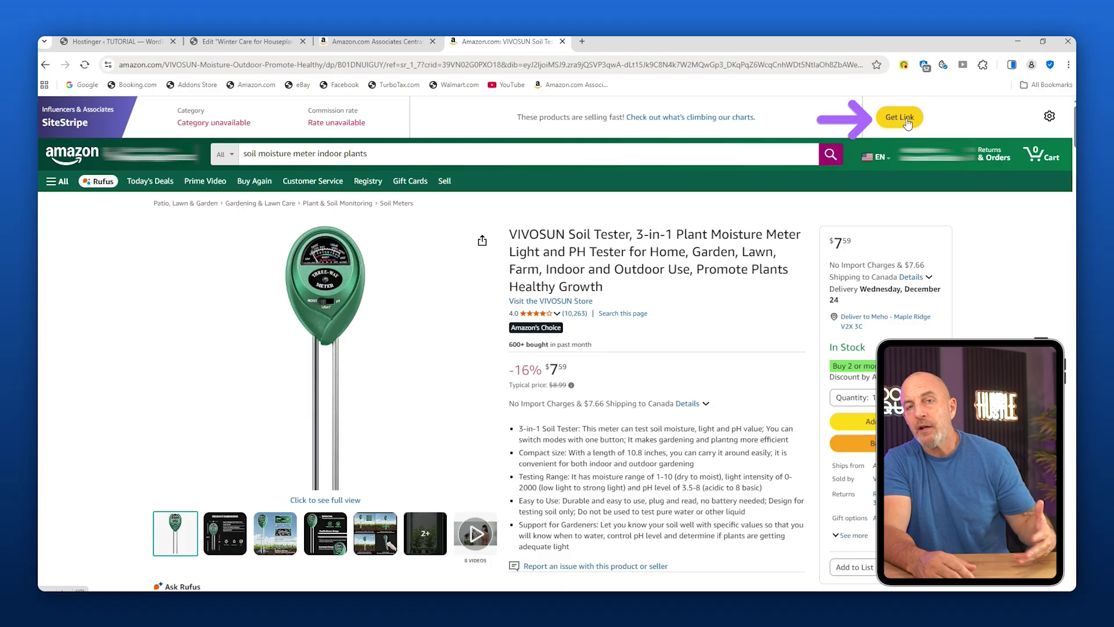
click(906, 118)
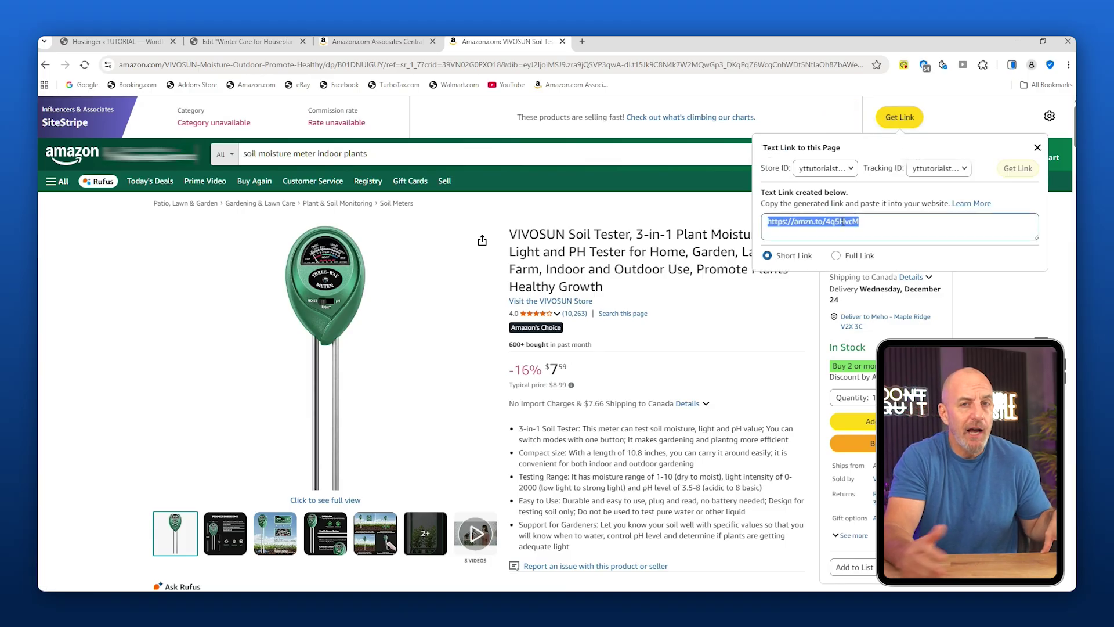
right_click(842, 221)
Step: Copy the short link and replace the placeholder intro text with the affiliate disclaimer
click(860, 236)
click(249, 42)
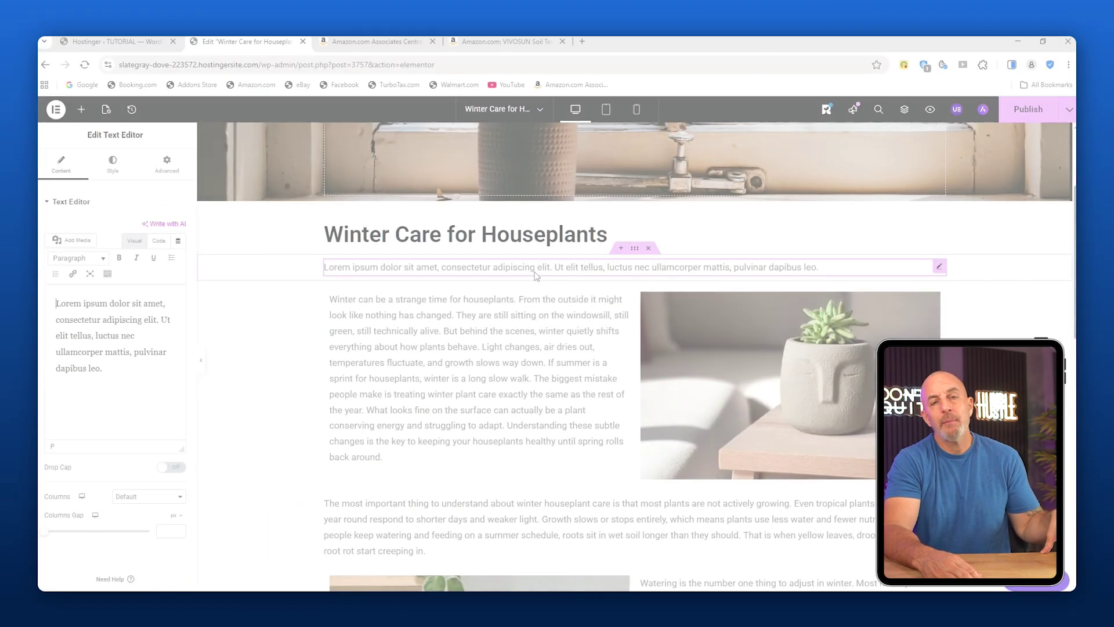
drag(104, 369, 56, 298)
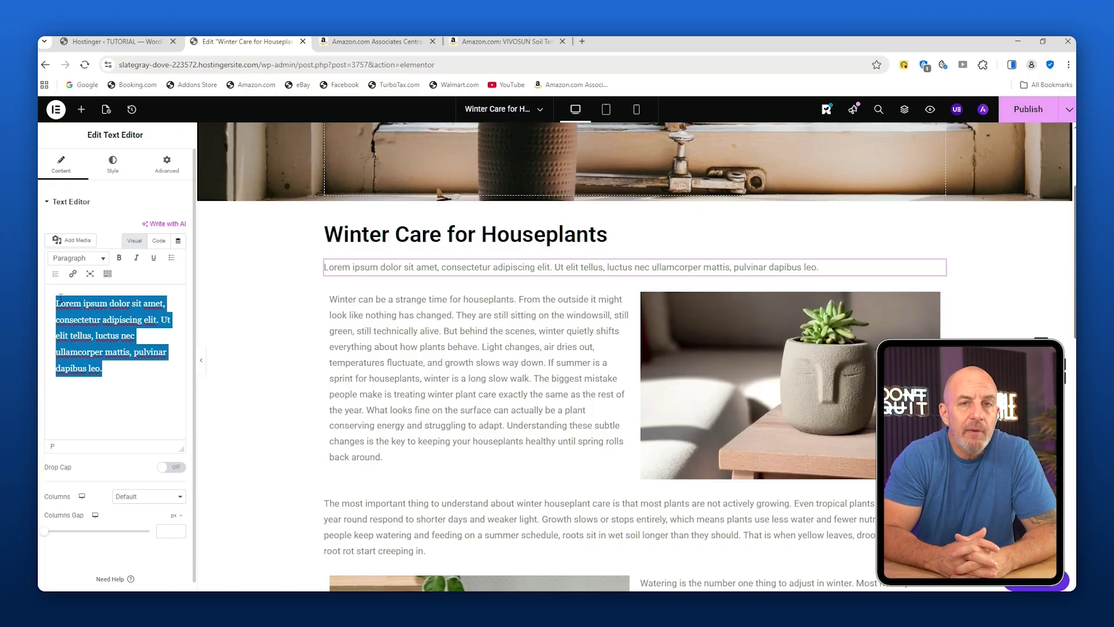
key(super+v)
click(144, 519)
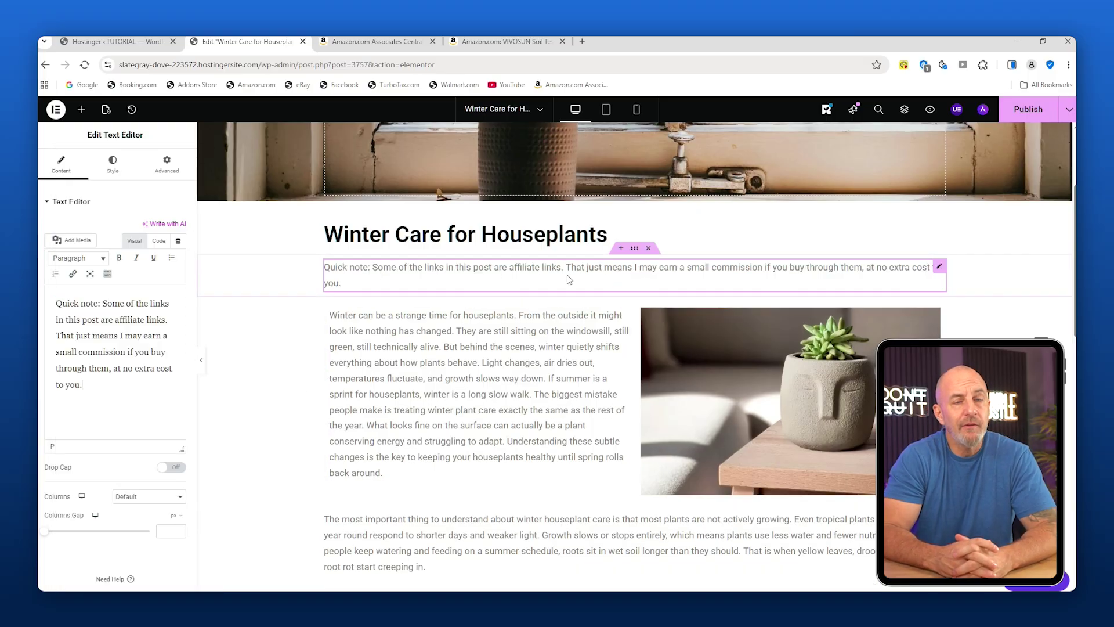
Step: Link the phrase 'temperatures fluctuate' to the amzn.to short affiliate URL
click(354, 316)
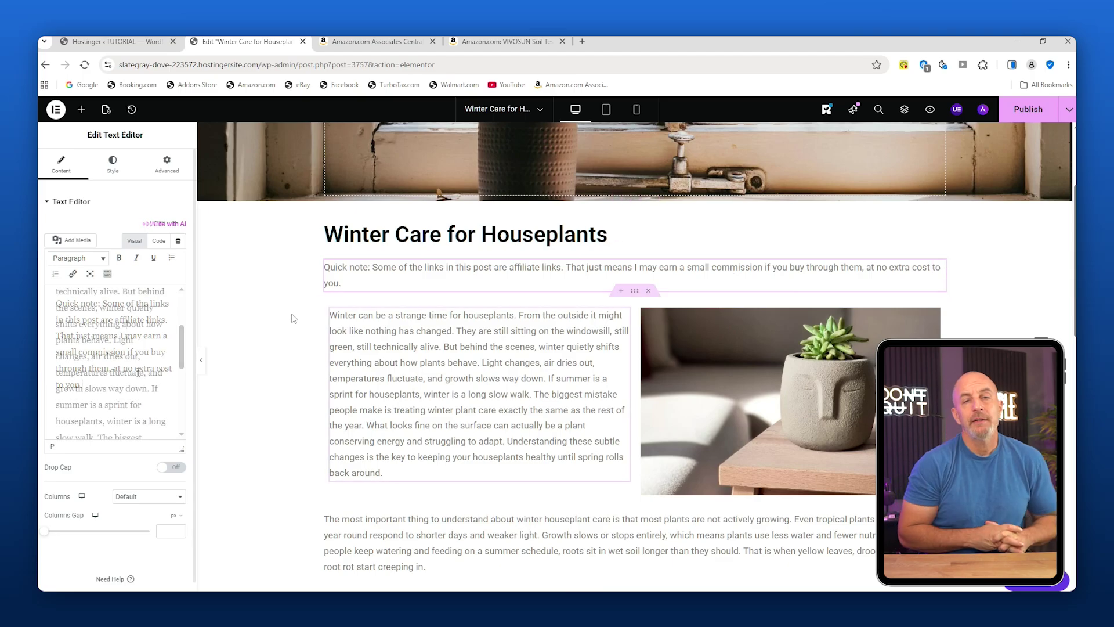
drag(143, 374, 61, 373)
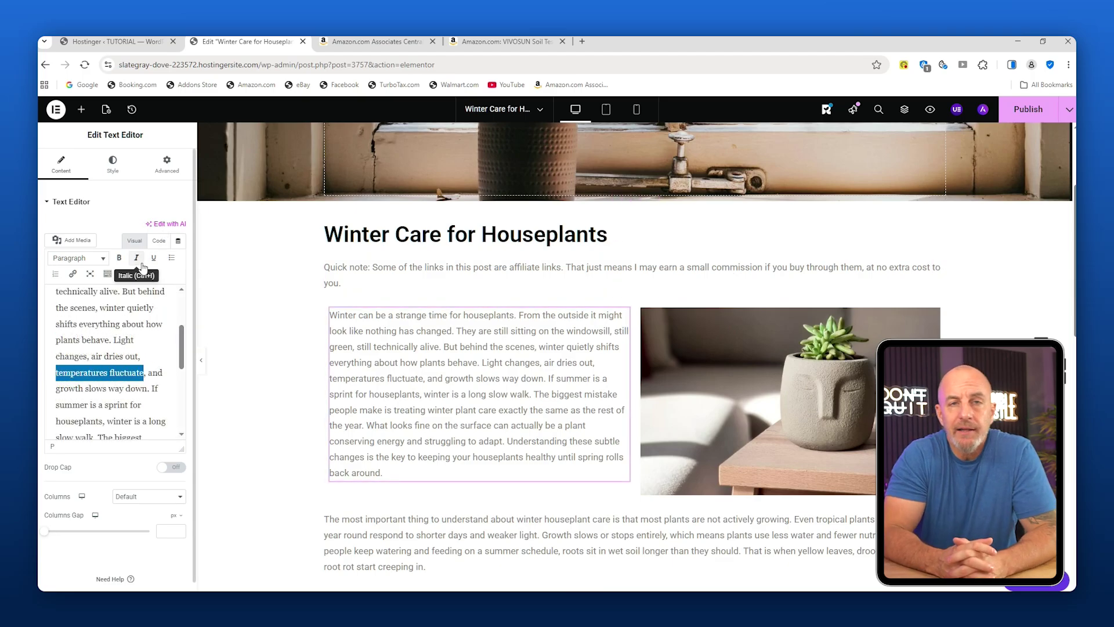
click(73, 273)
key(ctrl+v)
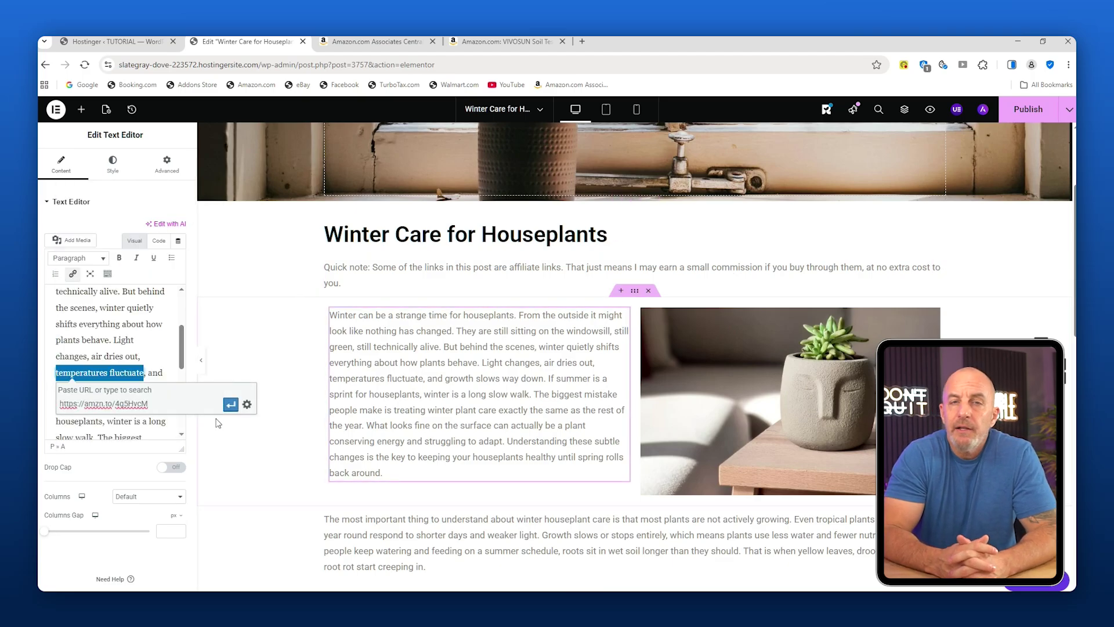
click(230, 404)
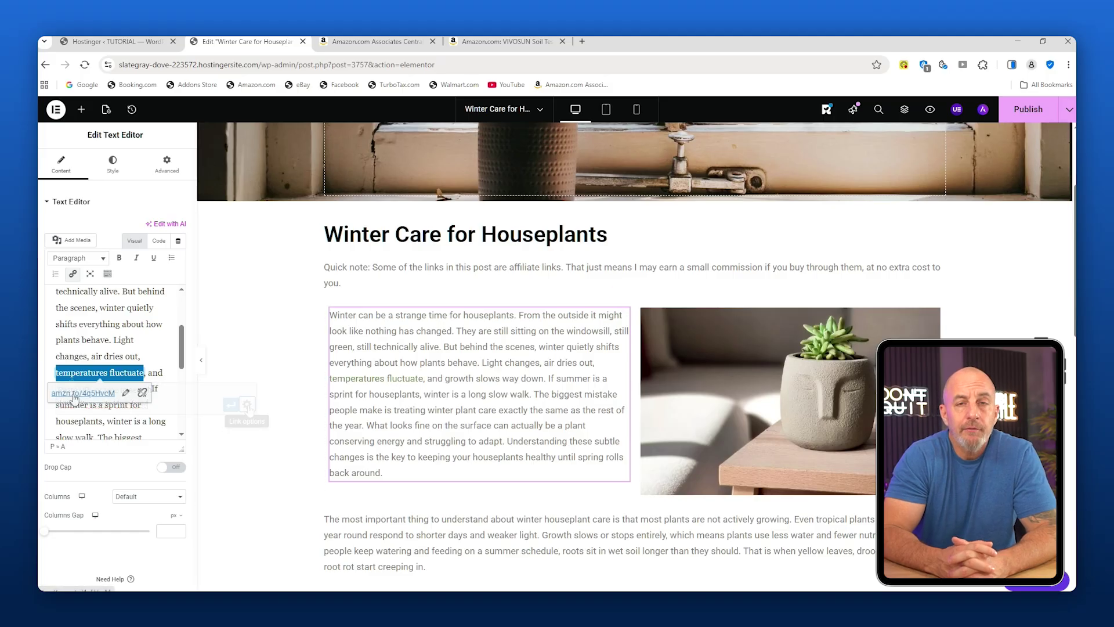
click(126, 393)
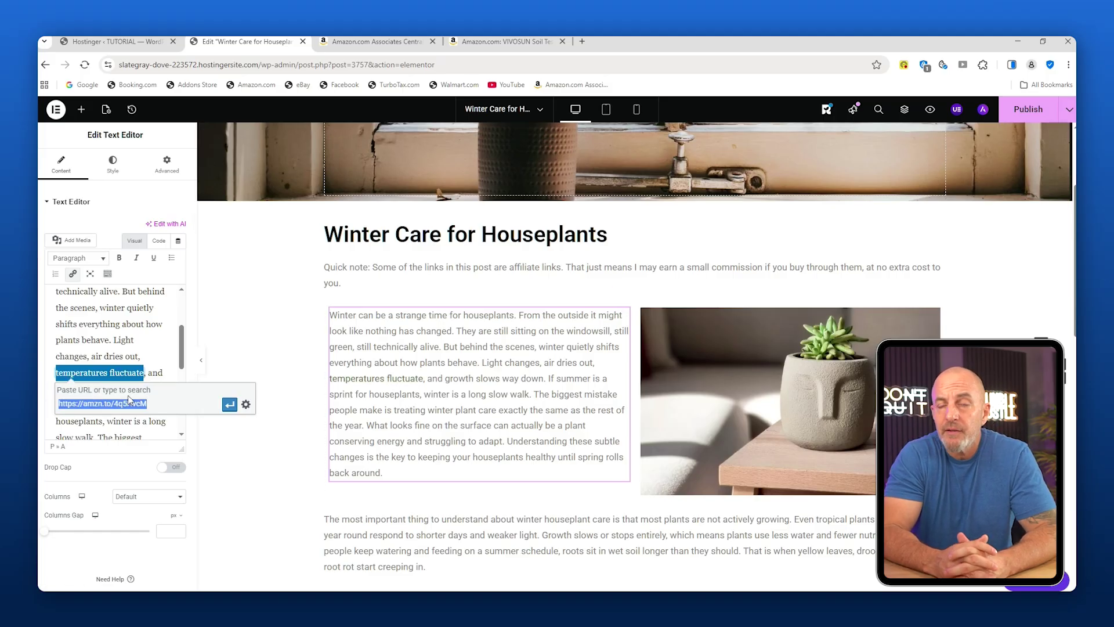
click(246, 403)
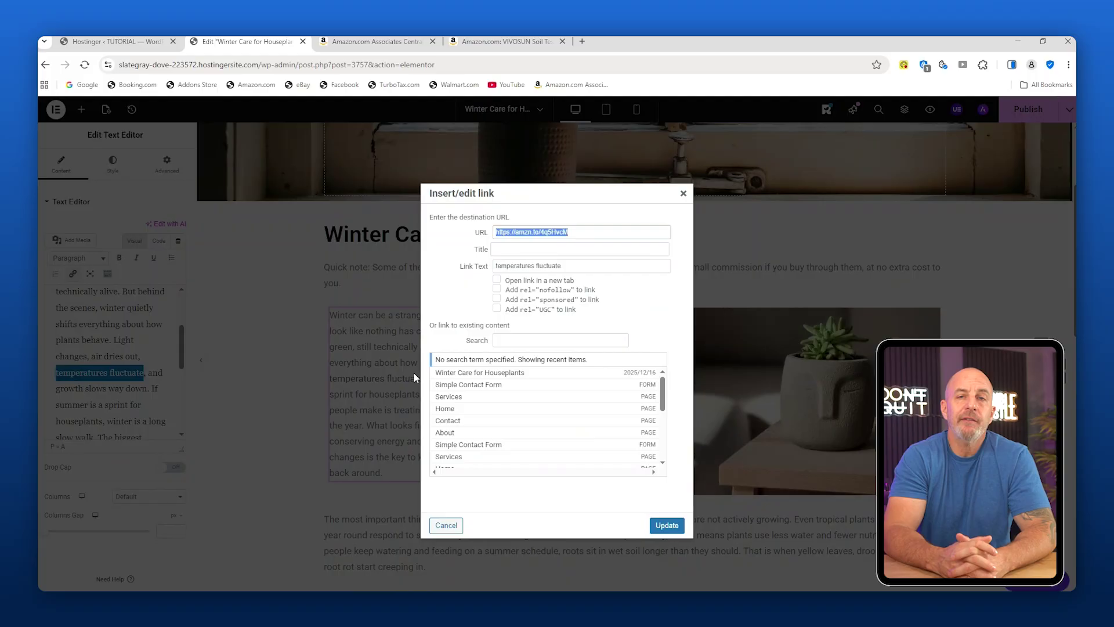
click(532, 267)
key(ctrl+a)
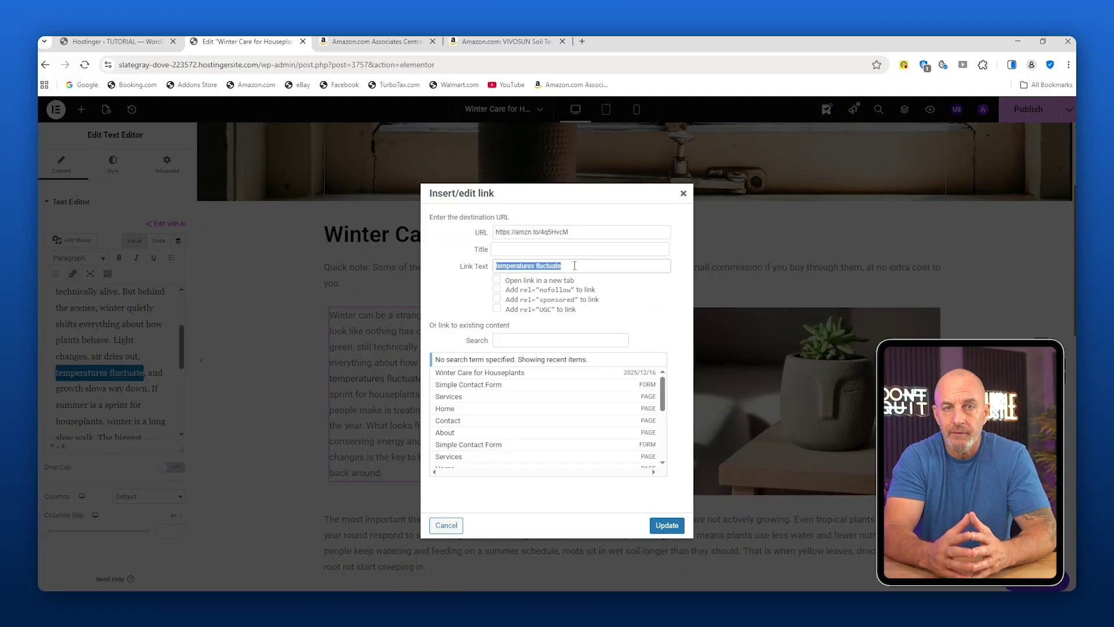
key(Return)
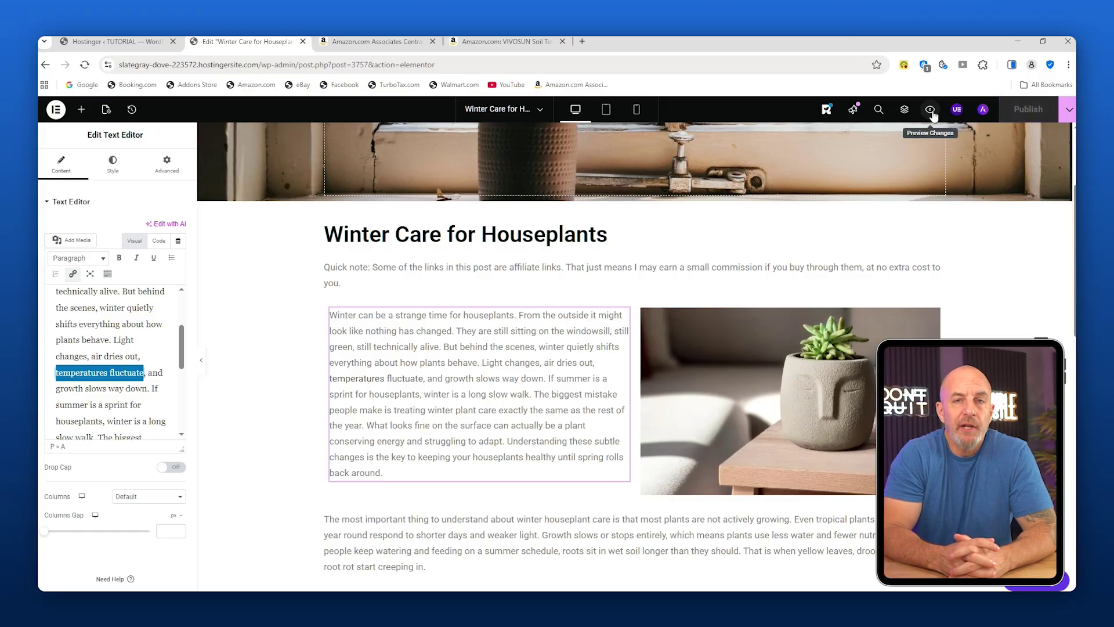
Step: Preview the post and follow the 'temperatures fluctuate' link to the VIVOSUN Amazon page
click(929, 110)
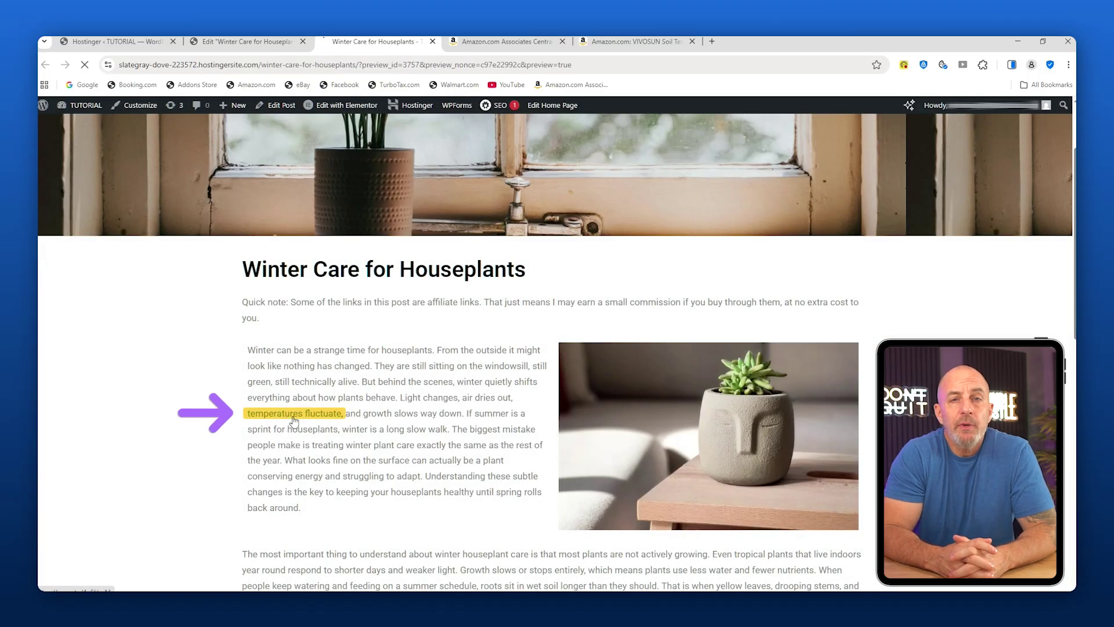
click(295, 418)
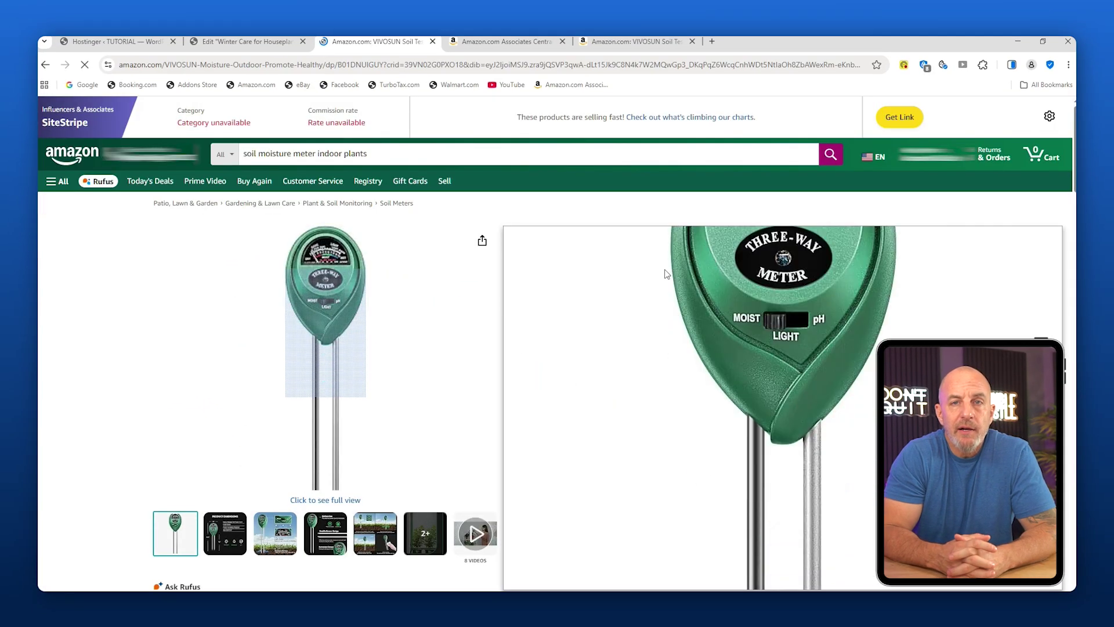
click(636, 41)
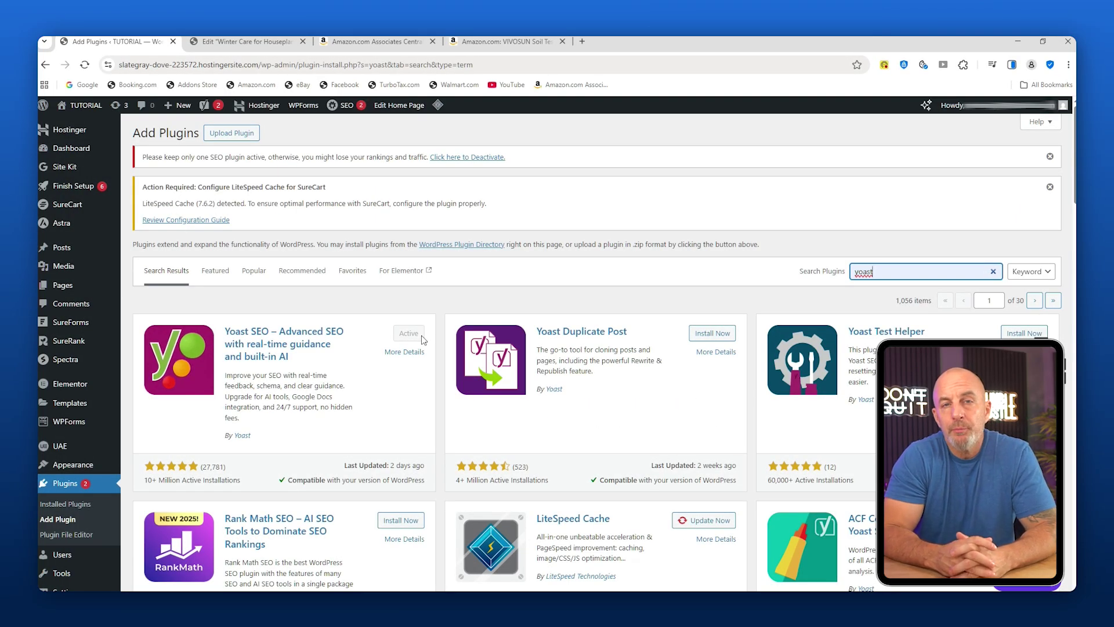
Step: Open the Yoast SEO General dashboard from the admin sidebar
scroll(84, 434, down, 1)
scroll(85, 434, down, 1)
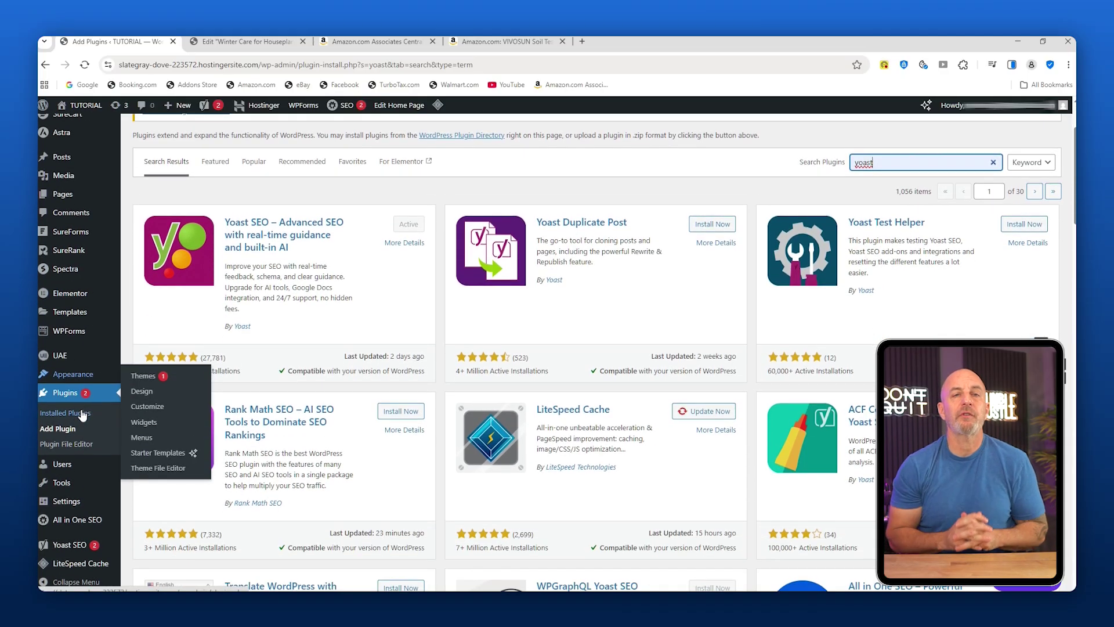
click(64, 548)
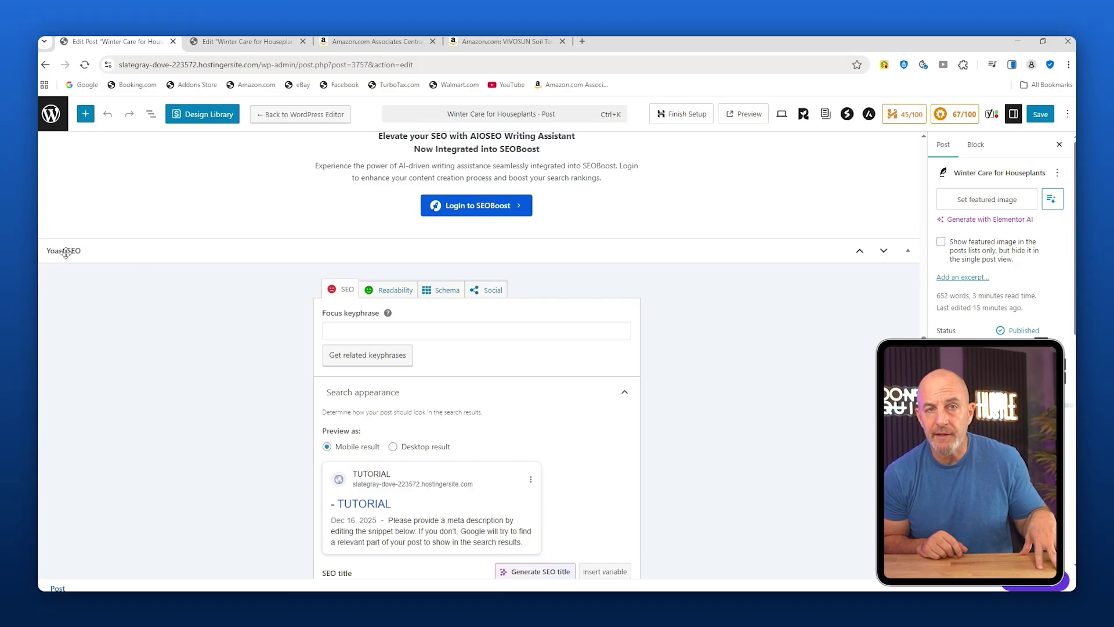
scroll(391, 283, down, 4)
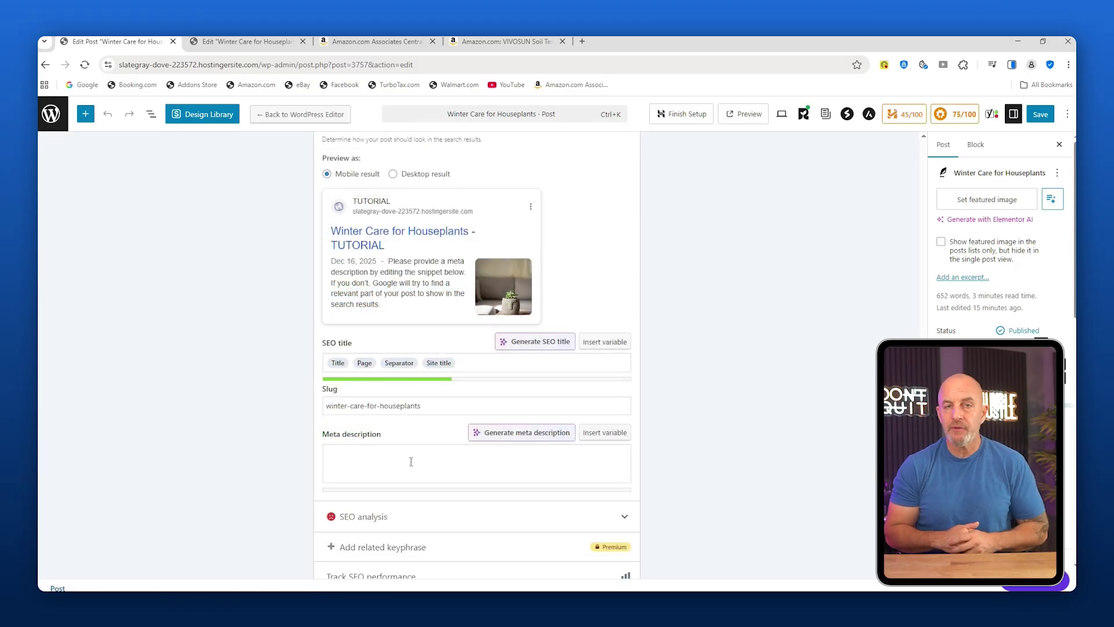
Step: Paste the meta description about adjusting watering, light and humidity into the Yoast SEO box
click(411, 461)
key(super+v)
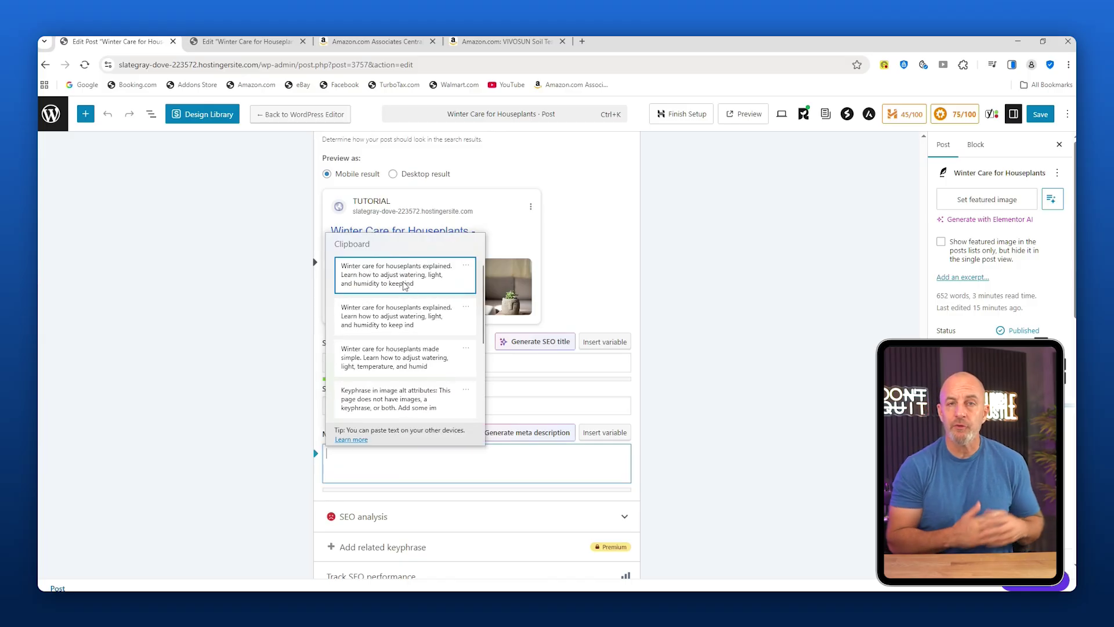
click(387, 274)
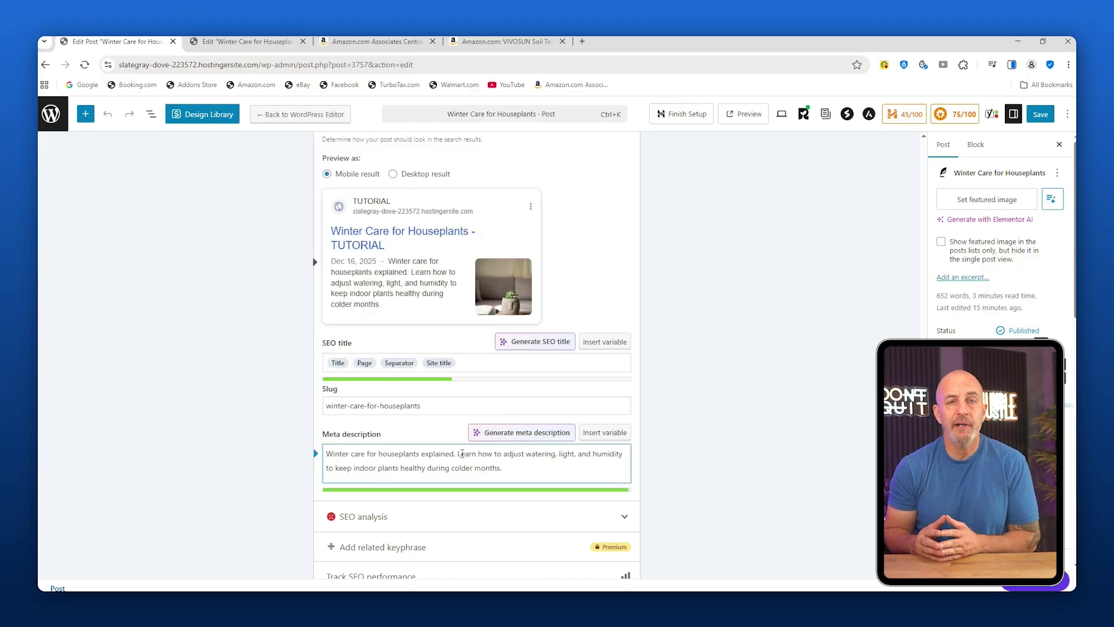
Step: Expand the Yoast SEO analysis and review its results
scroll(461, 455, down, 2)
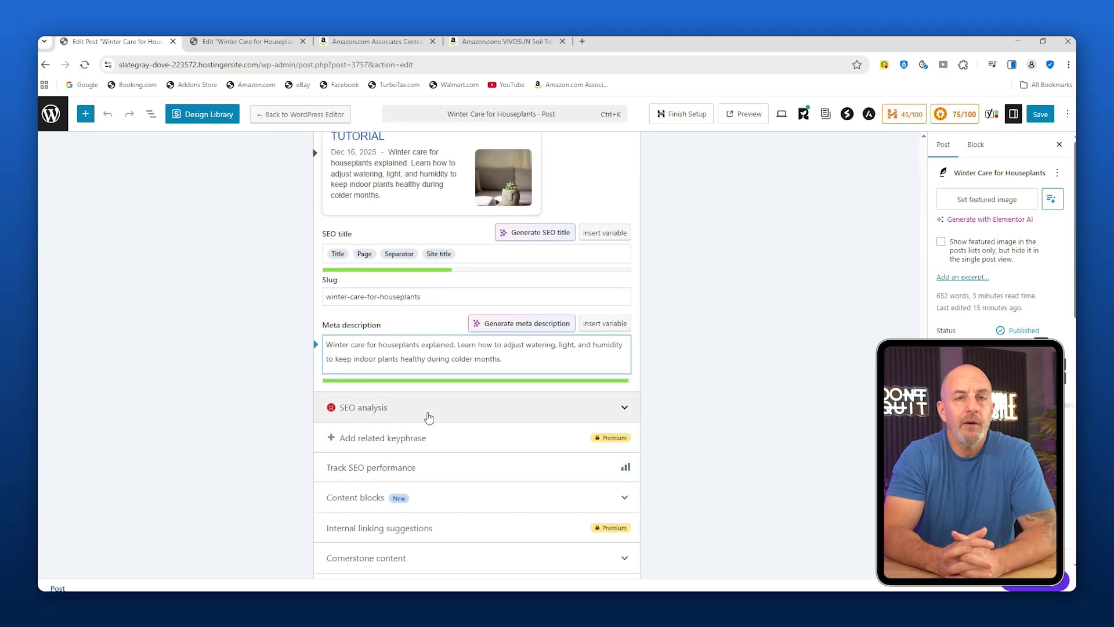
click(428, 415)
scroll(427, 415, down, 6)
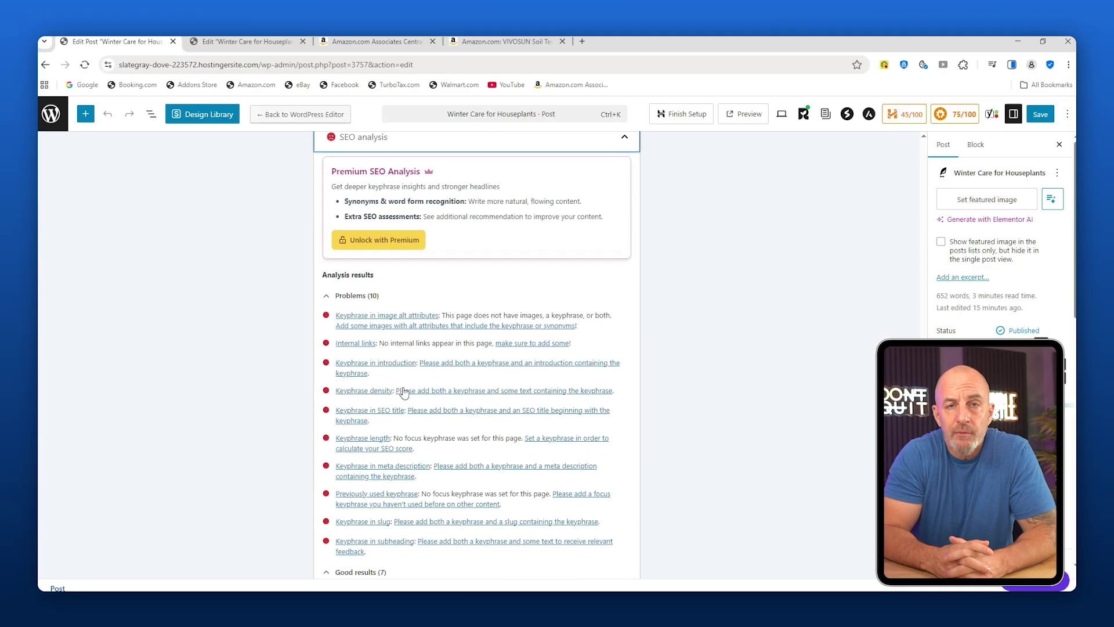
scroll(369, 243, down, 1)
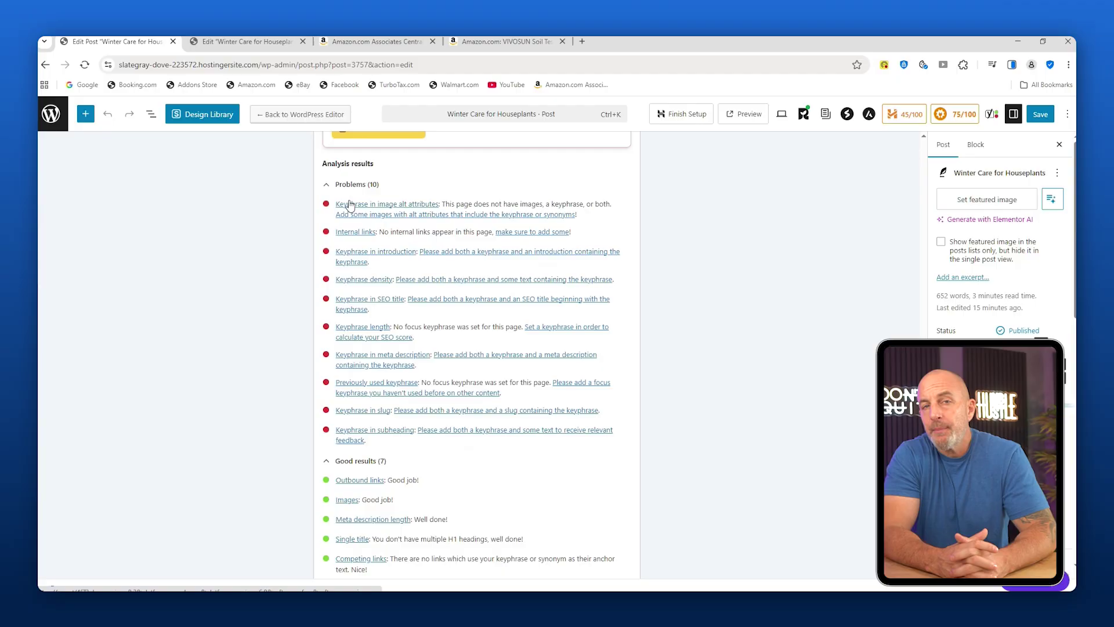
scroll(398, 402, down, 3)
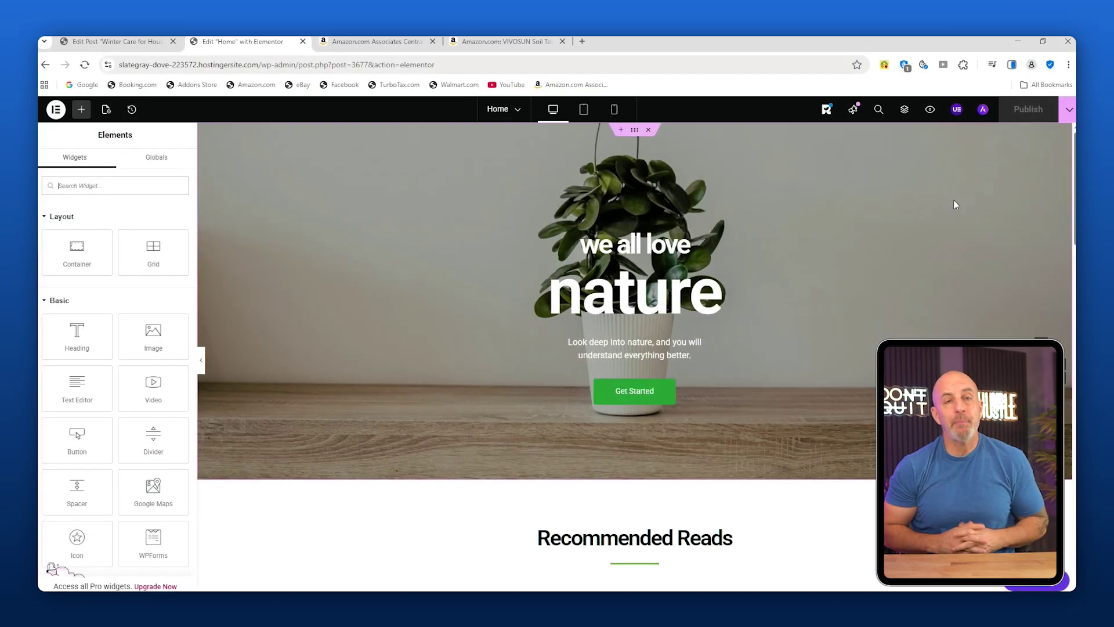
Step: Scroll the Starter Templates grid and open the Planet Earth template
scroll(953, 199, down, 1)
scroll(952, 199, up, 1)
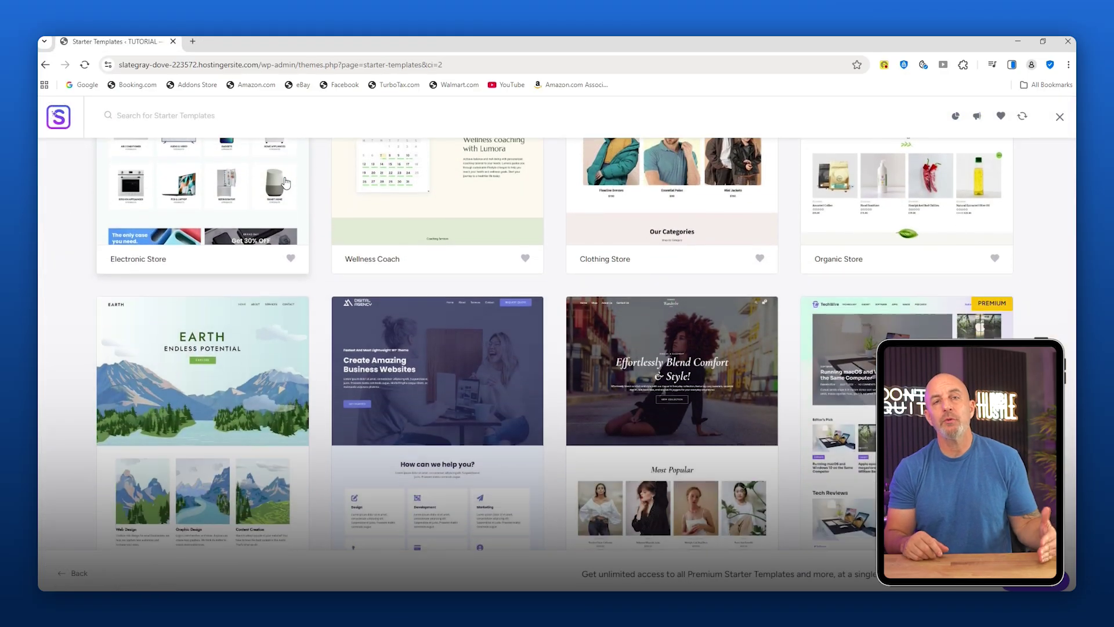
scroll(220, 279, down, 2)
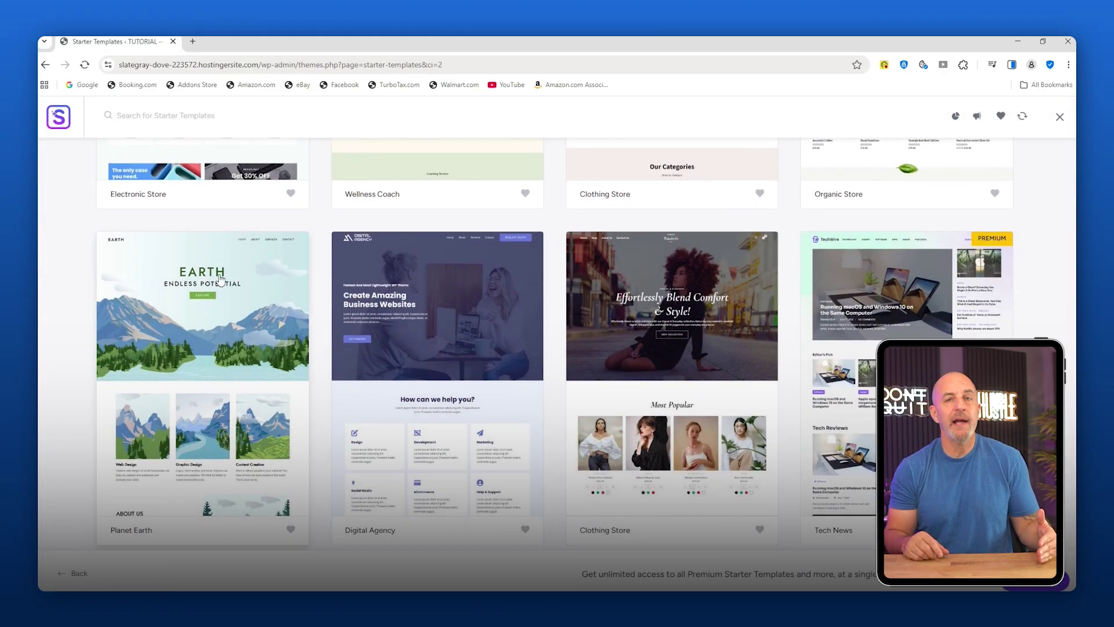
click(217, 335)
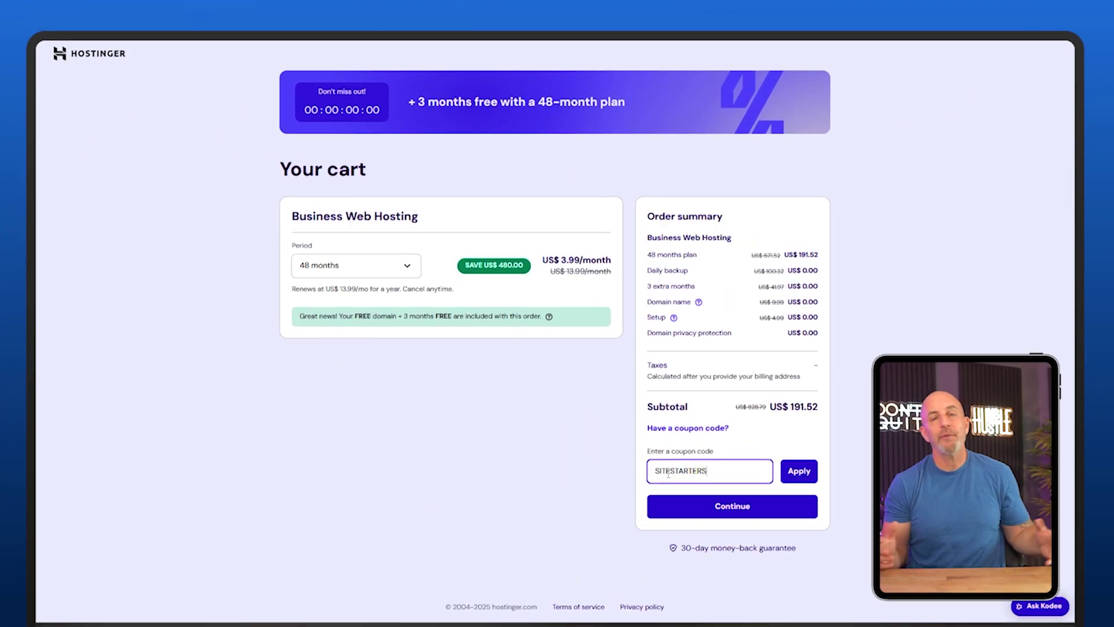
Step: Submit the SITESTARTERS coupon code on the Business Web Hosting cart
click(790, 474)
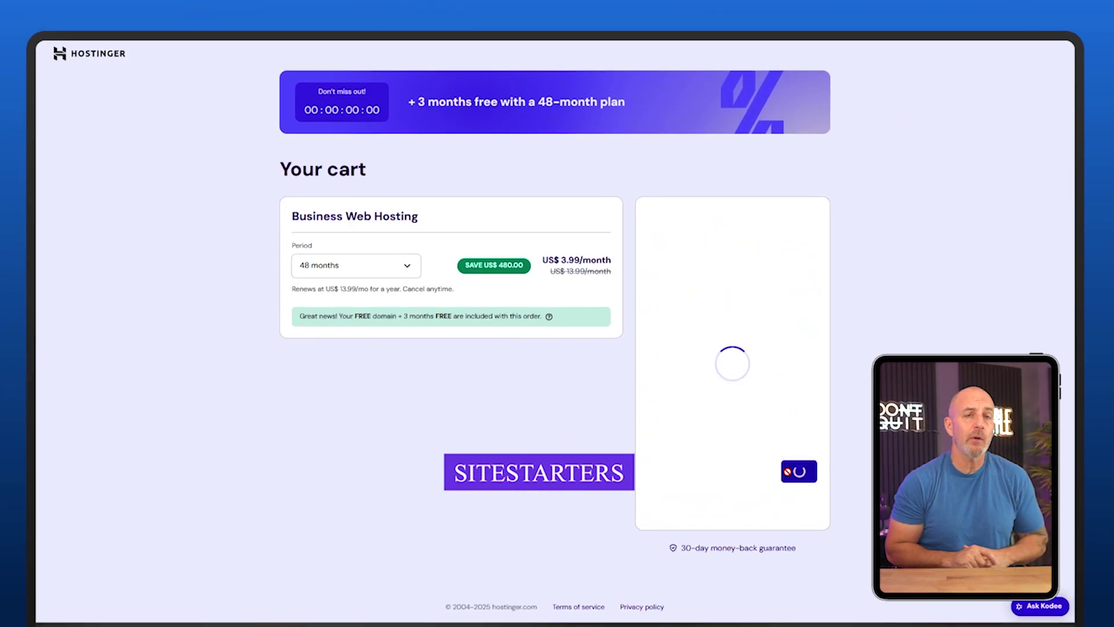